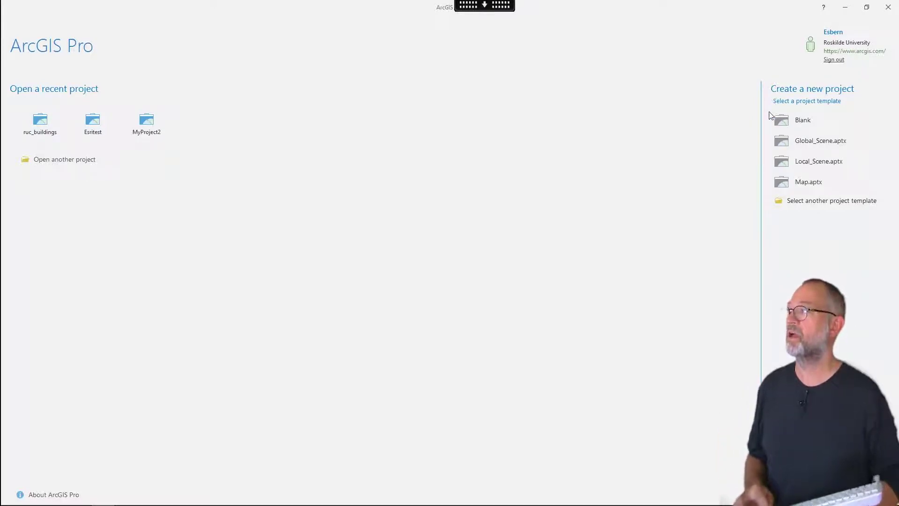
# Create a new project from the Blank template, named RUC, in its own new folder at the default location.
pyautogui.click(808, 123)
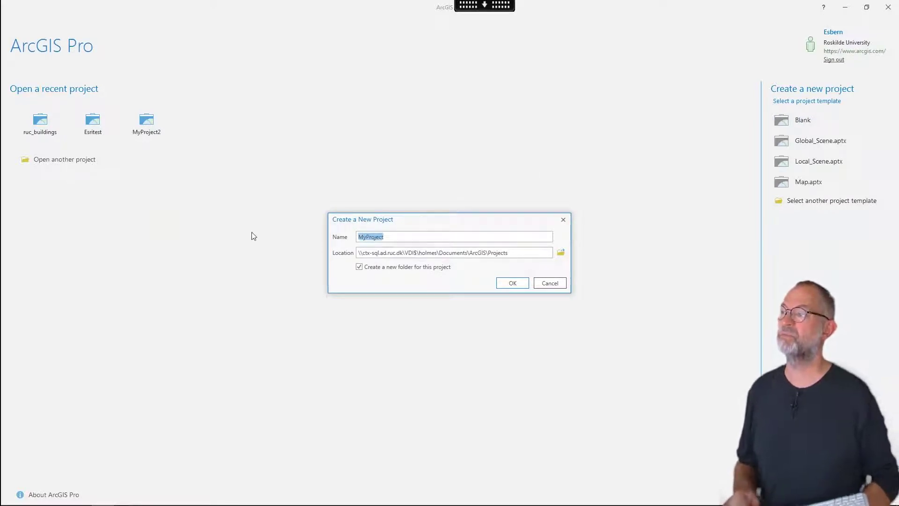
pyautogui.write('RUC')
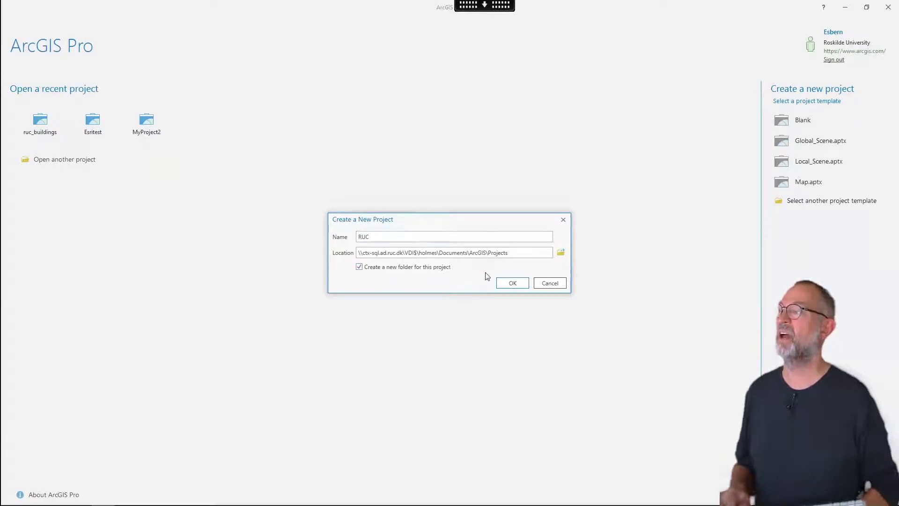
pyautogui.click(510, 283)
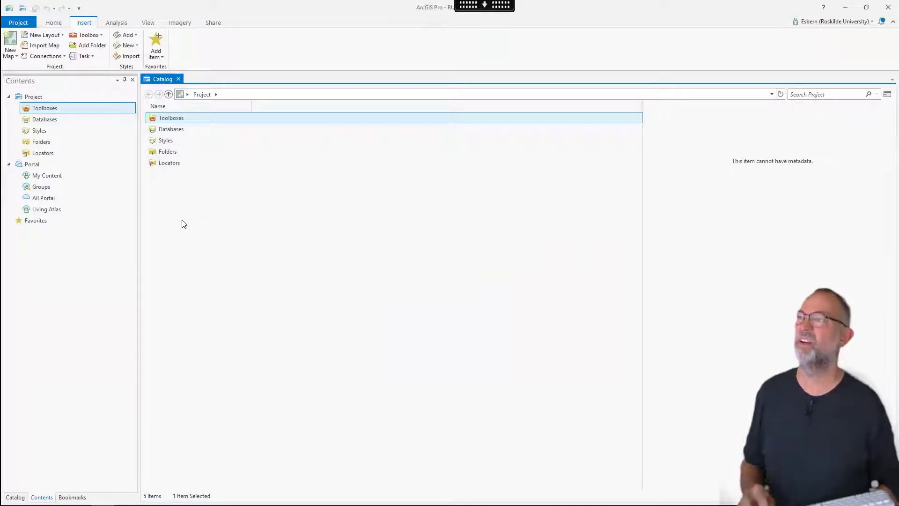
# Look at the contents of the project's Databases container and return to the project's top level.
pyautogui.doubleClick(172, 130)
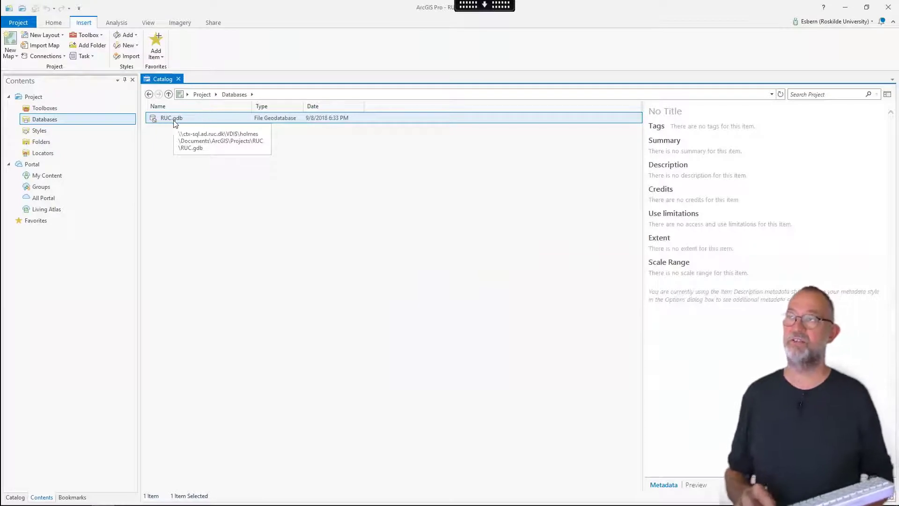
pyautogui.click(201, 95)
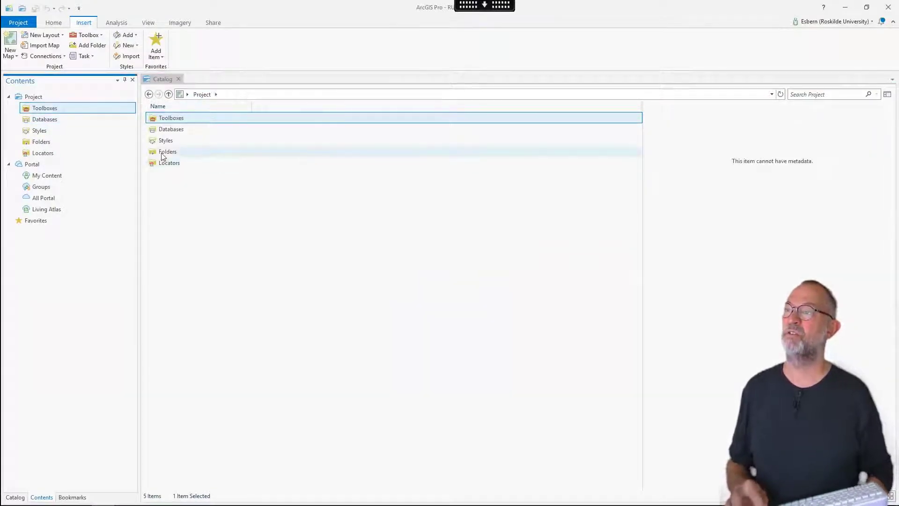
# Add a folder connection to the Data folder on the \\emc.ruc.dk\groups\IMT-GIS (S:) network drive.
pyautogui.click(164, 152)
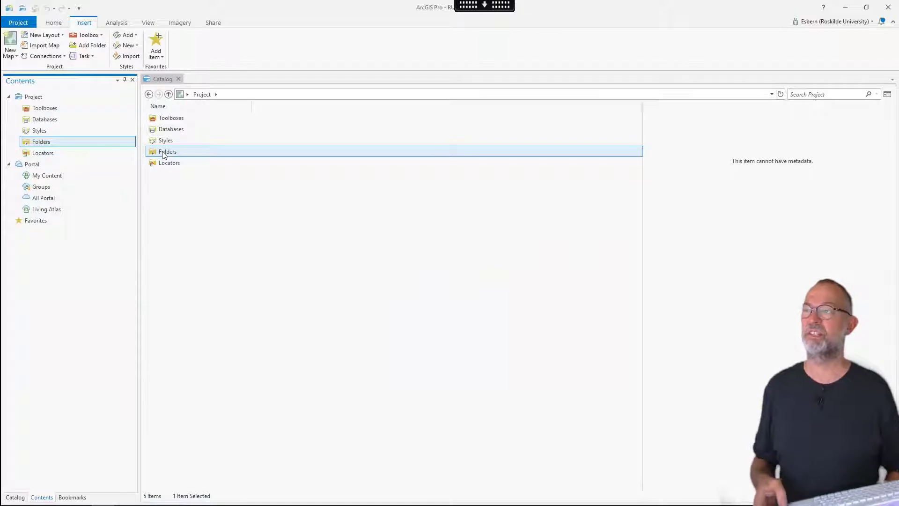
pyautogui.rightClick(162, 154)
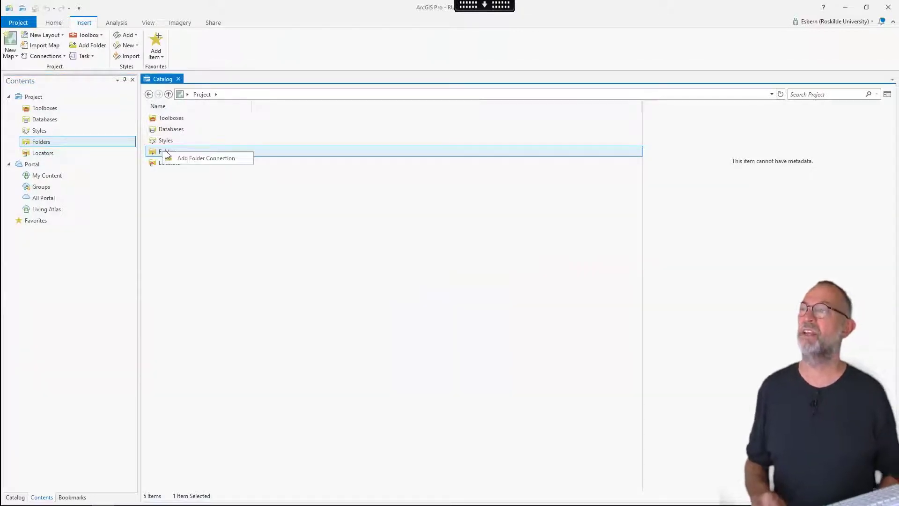
pyautogui.click(206, 158)
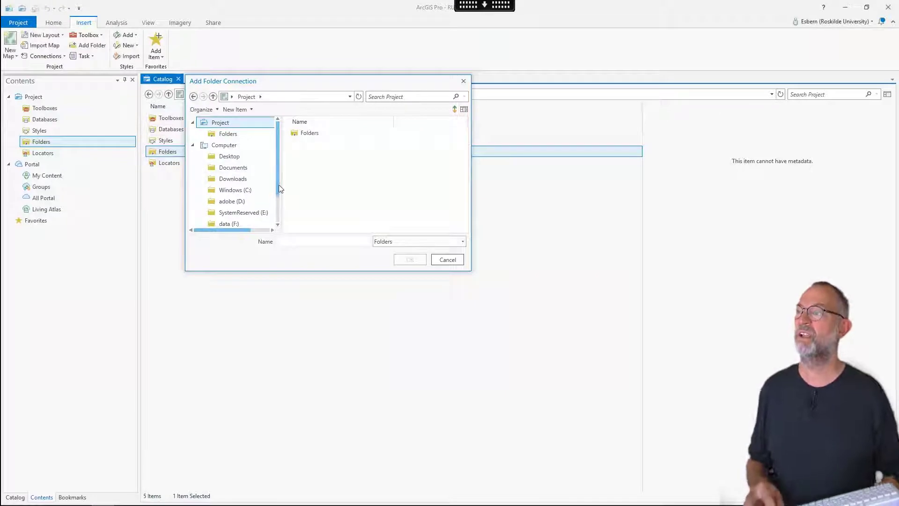
pyautogui.moveTo(279, 186); pyautogui.dragTo(274, 217)
pyautogui.click(261, 221)
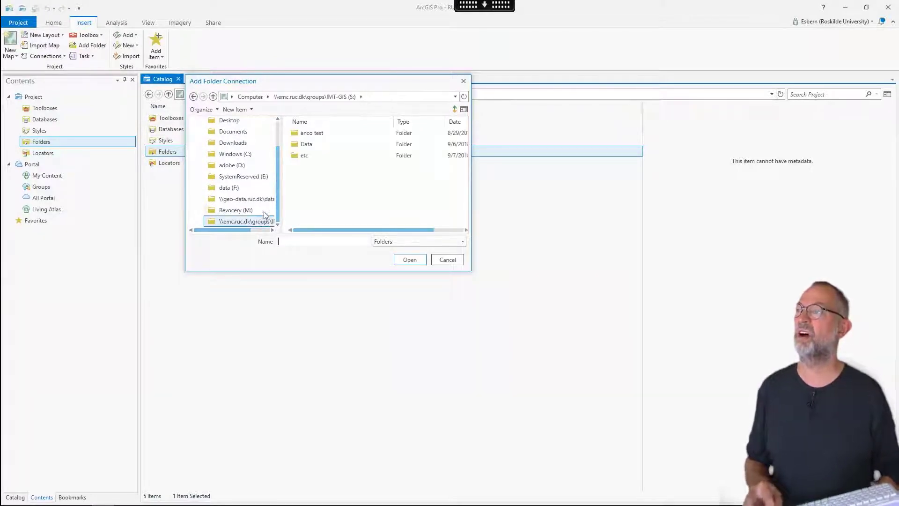
pyautogui.doubleClick(304, 145)
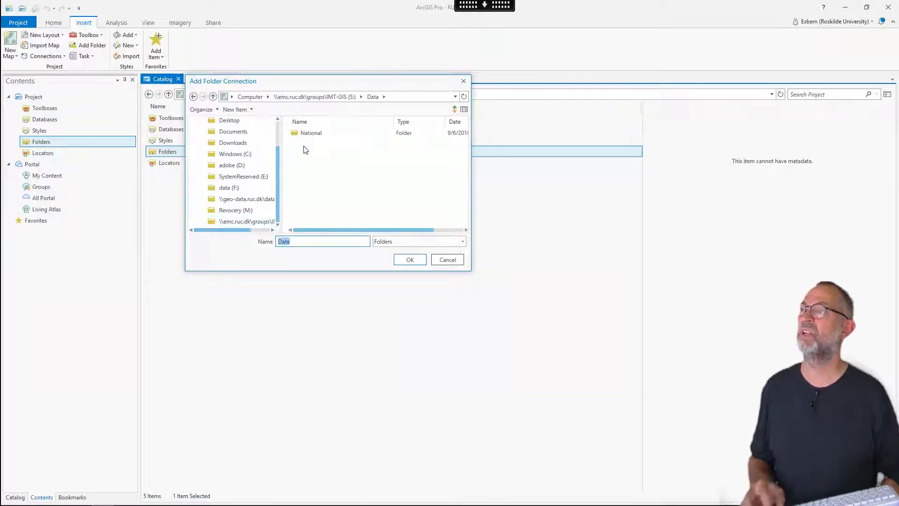
pyautogui.click(343, 97)
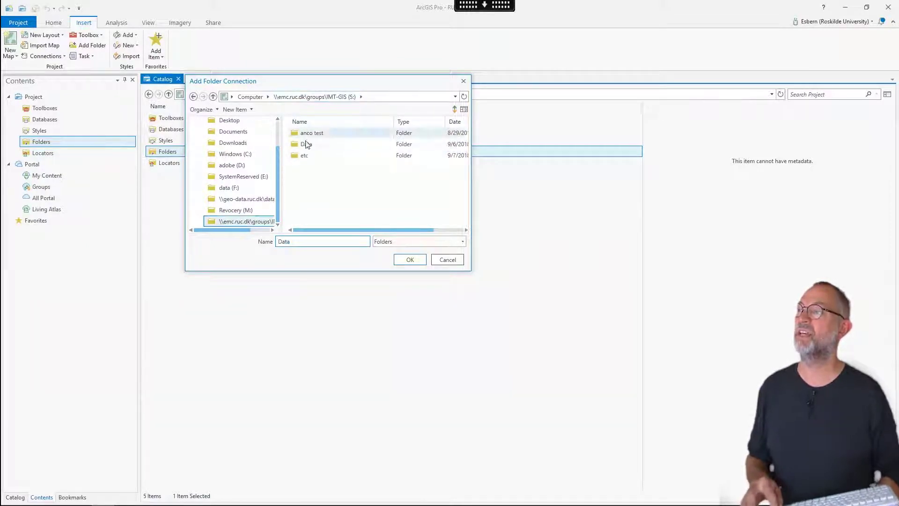
pyautogui.click(305, 144)
pyautogui.click(414, 262)
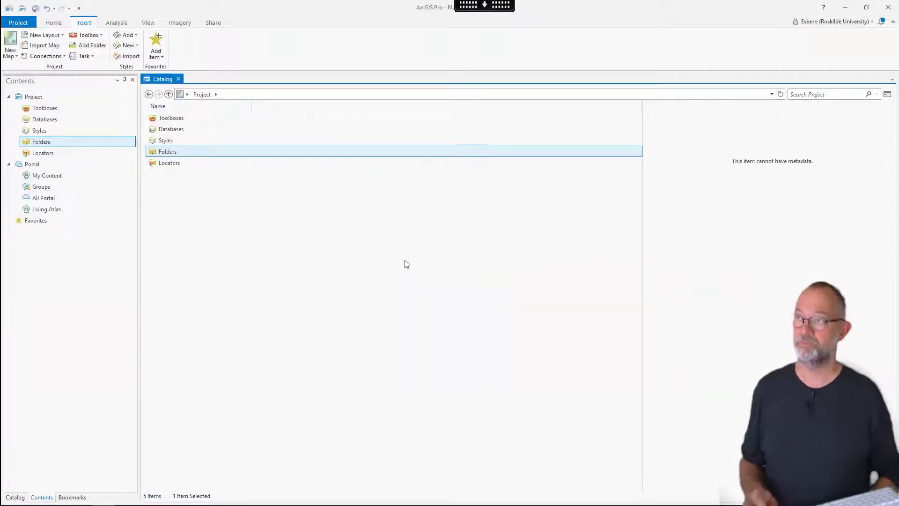
# Browse through the project's connected folders to Data, National, DK, TRAFIK.
pyautogui.doubleClick(171, 153)
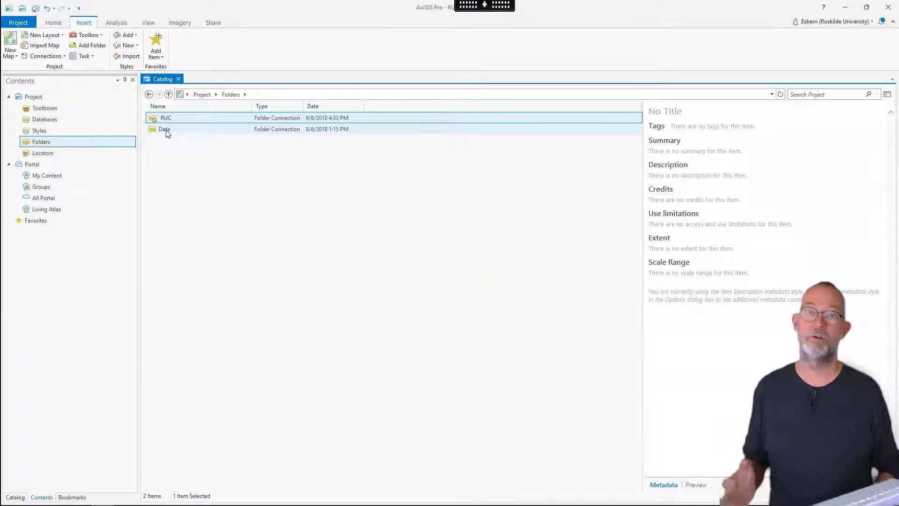
pyautogui.doubleClick(166, 133)
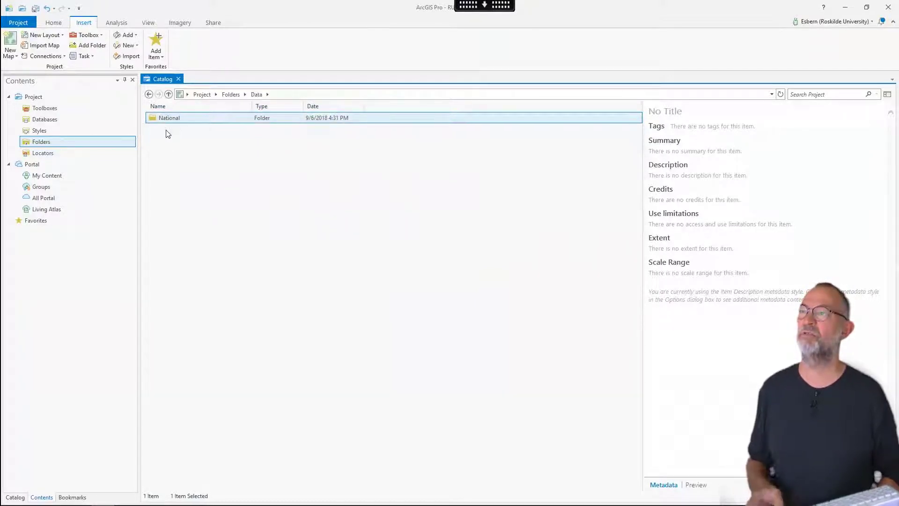
pyautogui.doubleClick(161, 118)
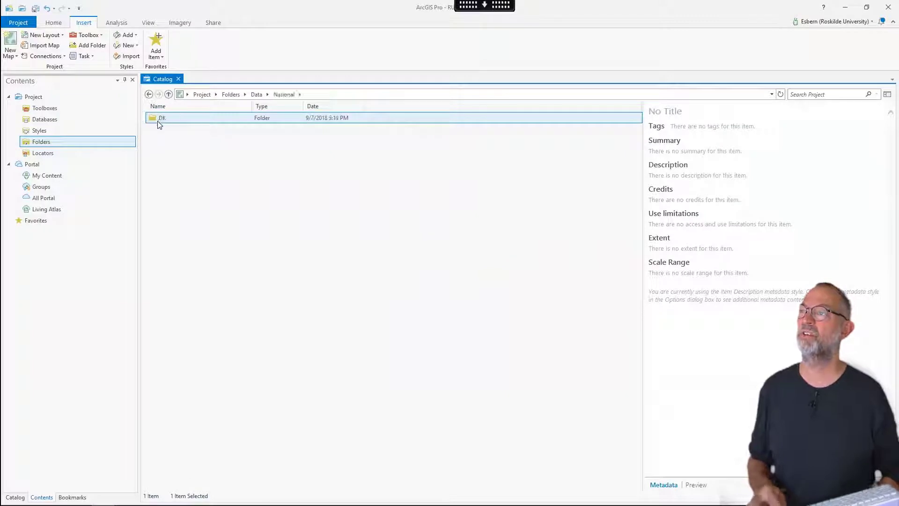
pyautogui.doubleClick(157, 120)
pyautogui.click(156, 119)
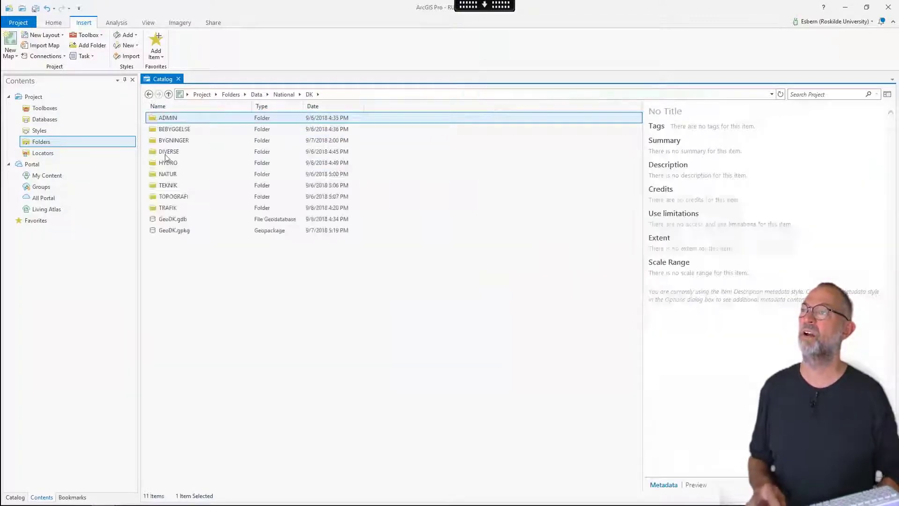
pyautogui.click(168, 209)
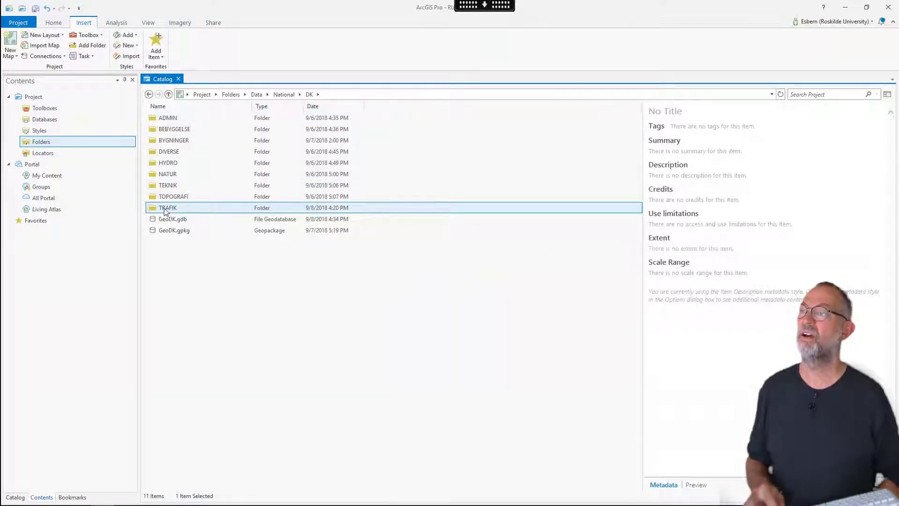
pyautogui.doubleClick(158, 208)
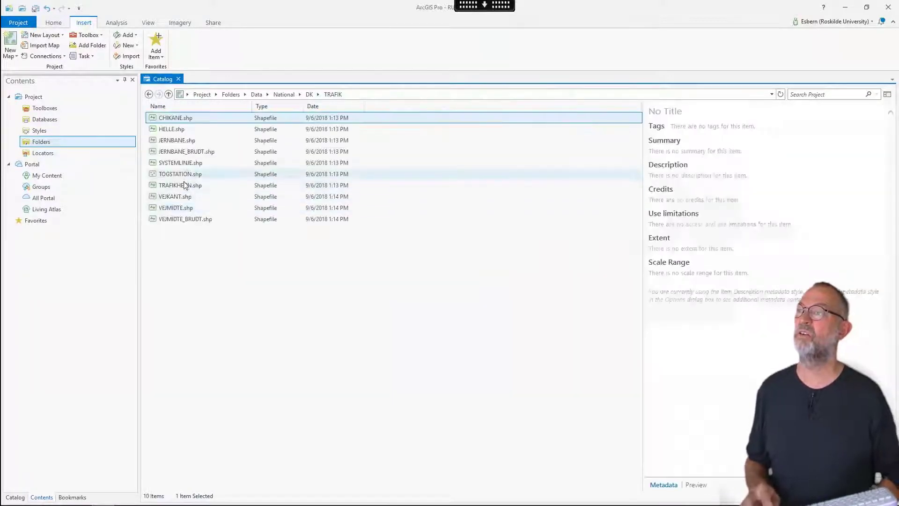
# Add the JERNBANE.shp shapefile from the TRAFIK folder to a new map.
pyautogui.click(179, 140)
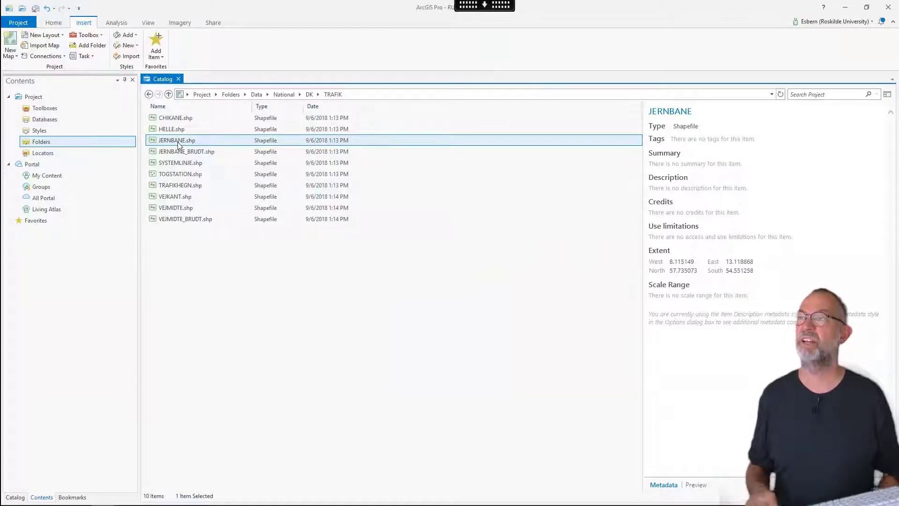
pyautogui.rightClick(179, 144)
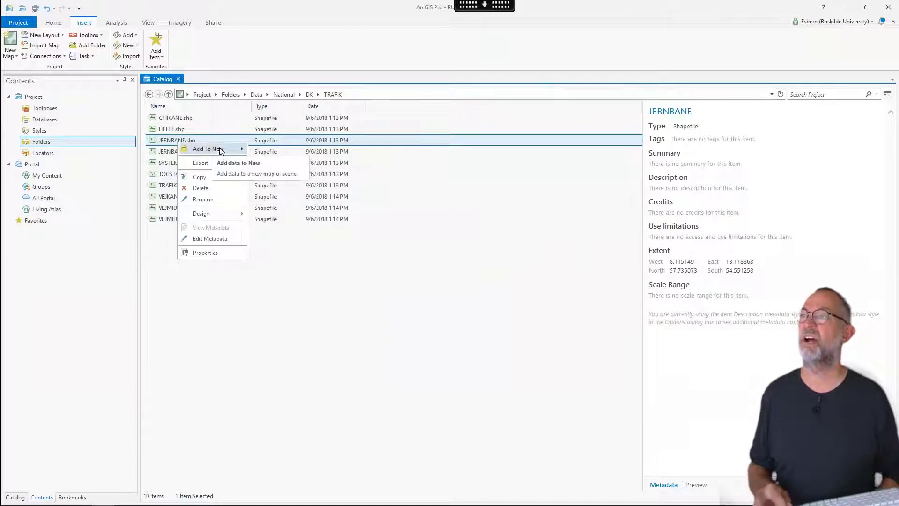
pyautogui.moveTo(242, 148)
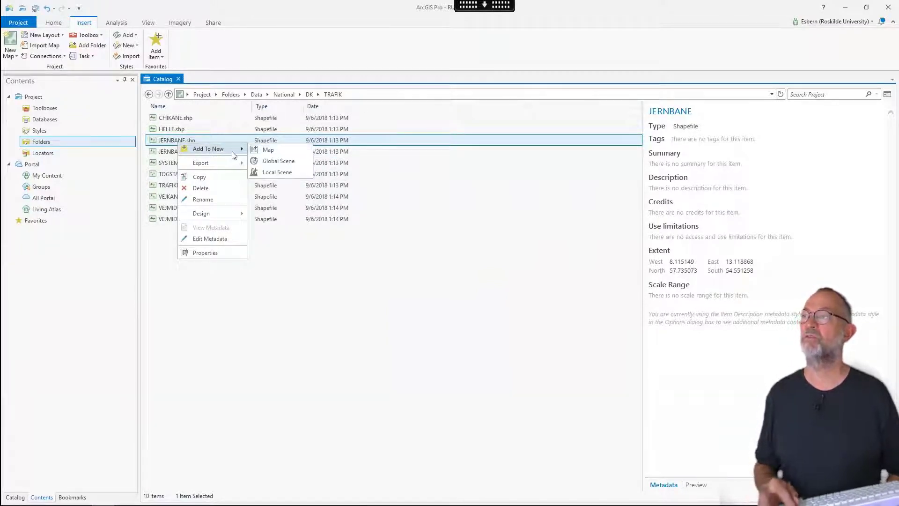
pyautogui.click(265, 151)
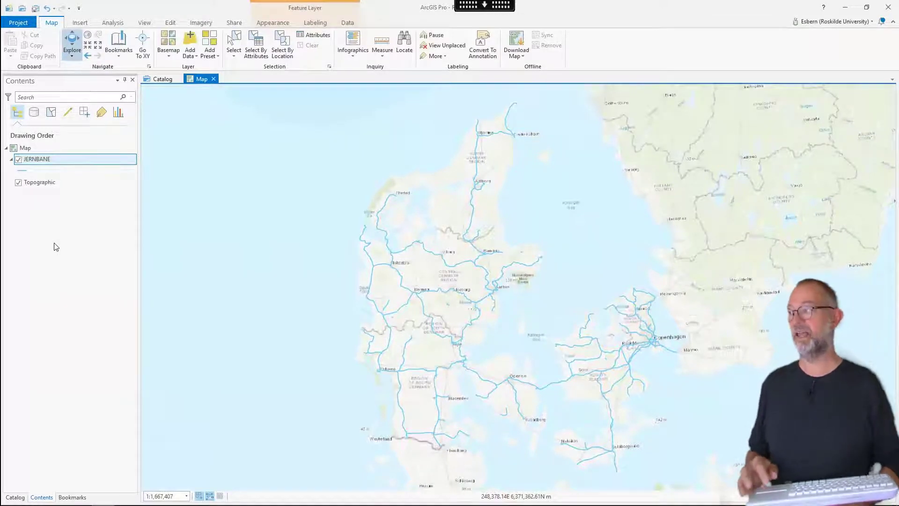
# Apply the ArcGIS 2D Railroad line symbol to the JERNBANE layer and close the symbology settings.
pyautogui.click(24, 175)
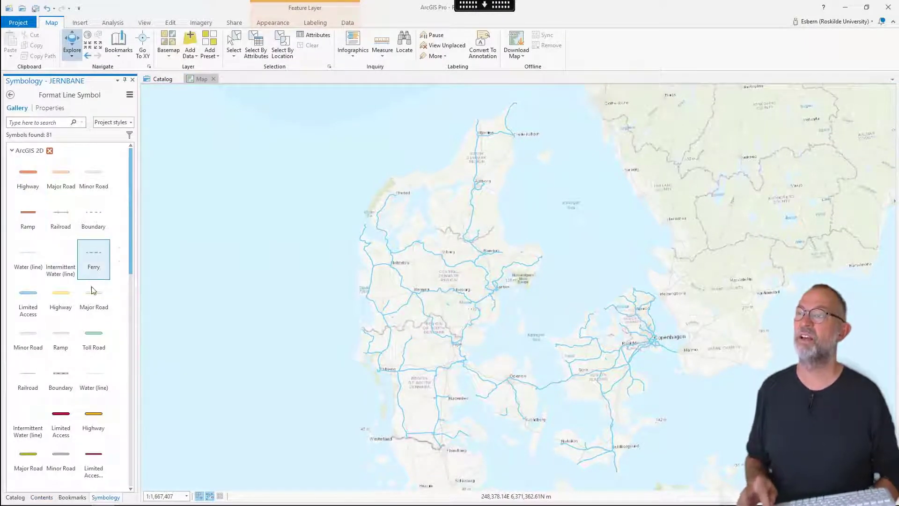
pyautogui.click(69, 223)
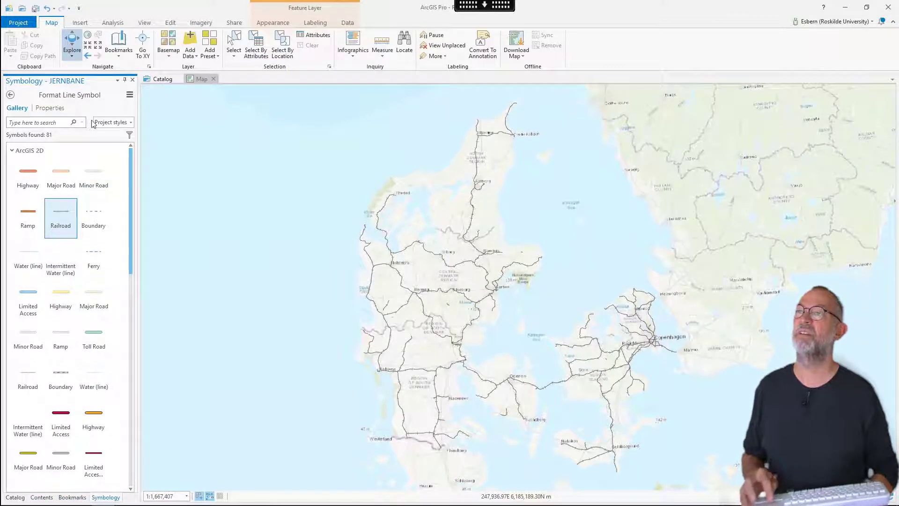
pyautogui.click(133, 80)
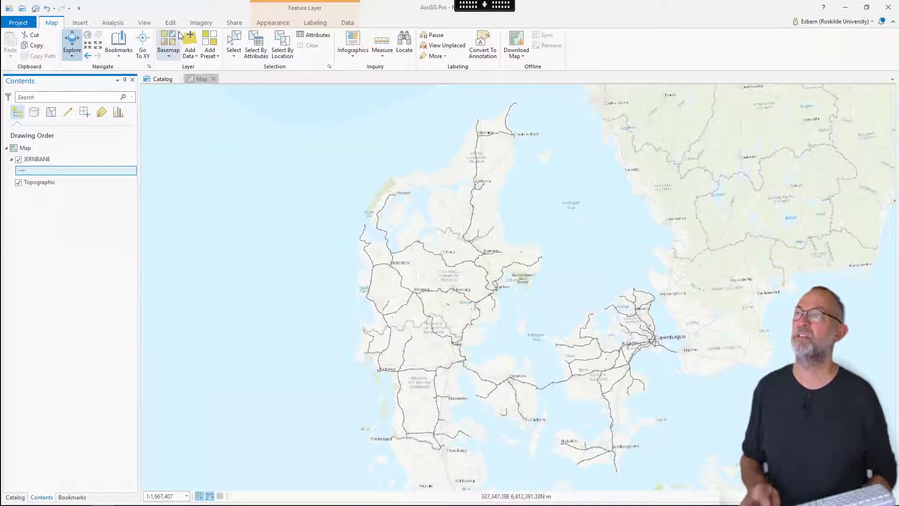
# Change the map's basemap to OpenStreetMap.
pyautogui.click(169, 55)
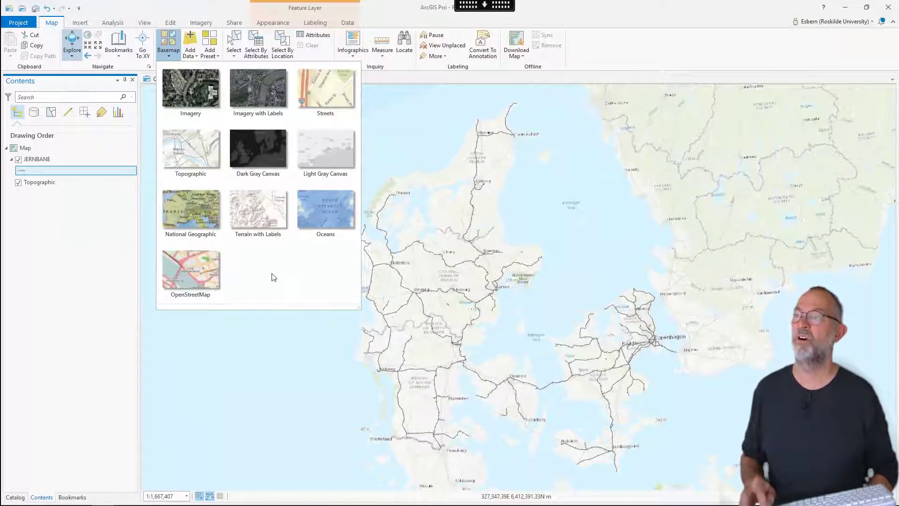
pyautogui.click(203, 269)
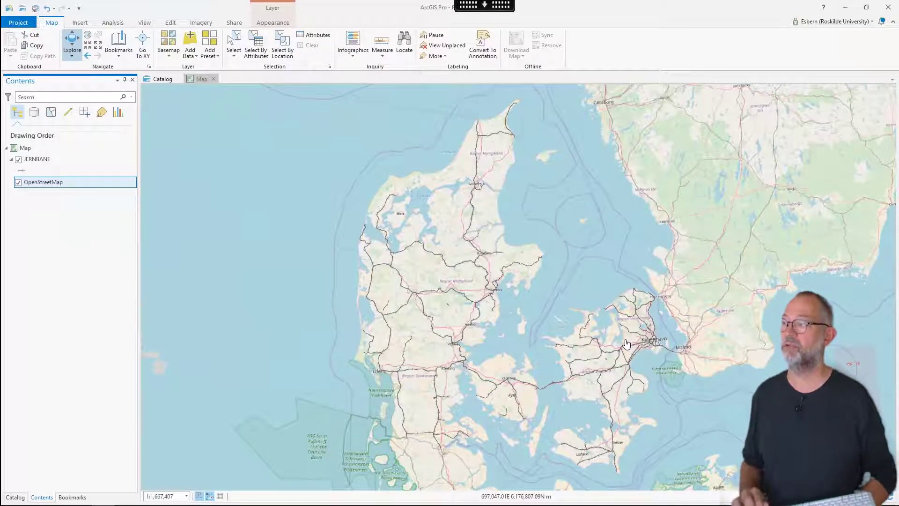
# Zoom the map in on the Roskilde Universitet campus and set the map scale to 1:2,500.
pyautogui.scroll(2, 626, 343)
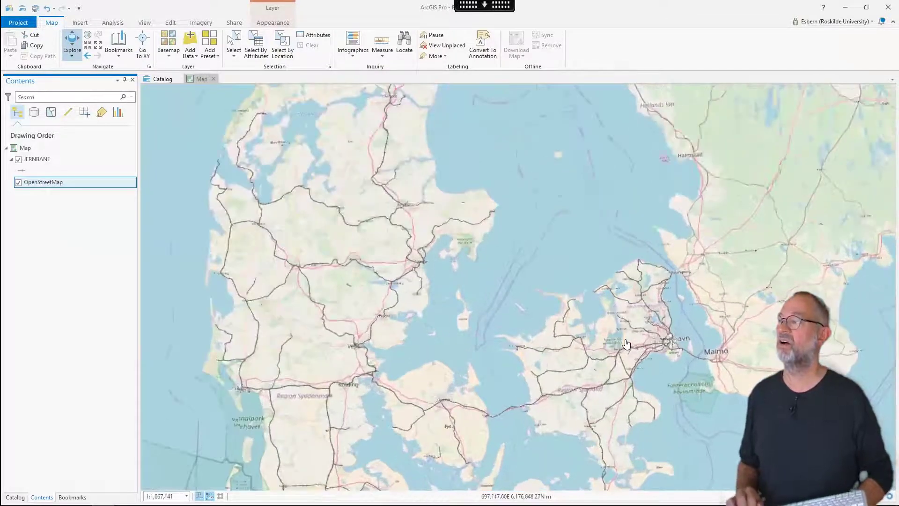
pyautogui.scroll(6, 626, 343)
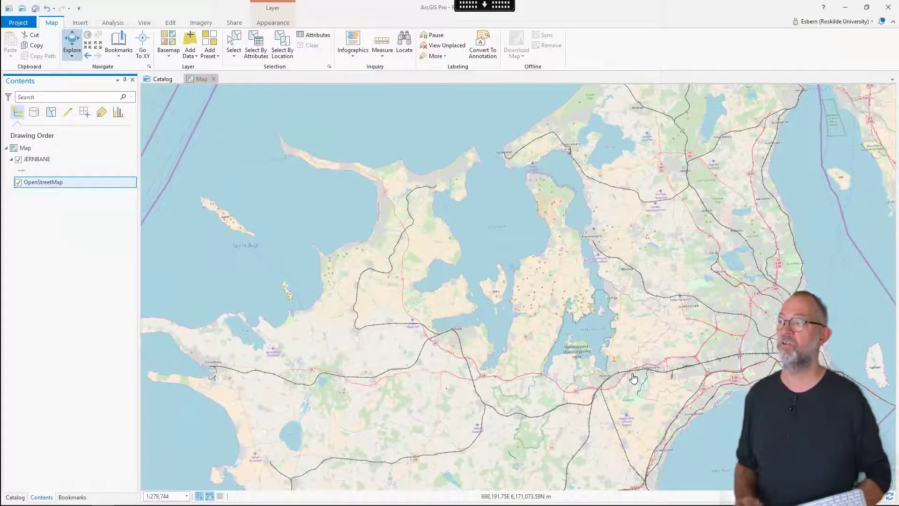
pyautogui.scroll(3, 633, 378)
pyautogui.scroll(2, 633, 378)
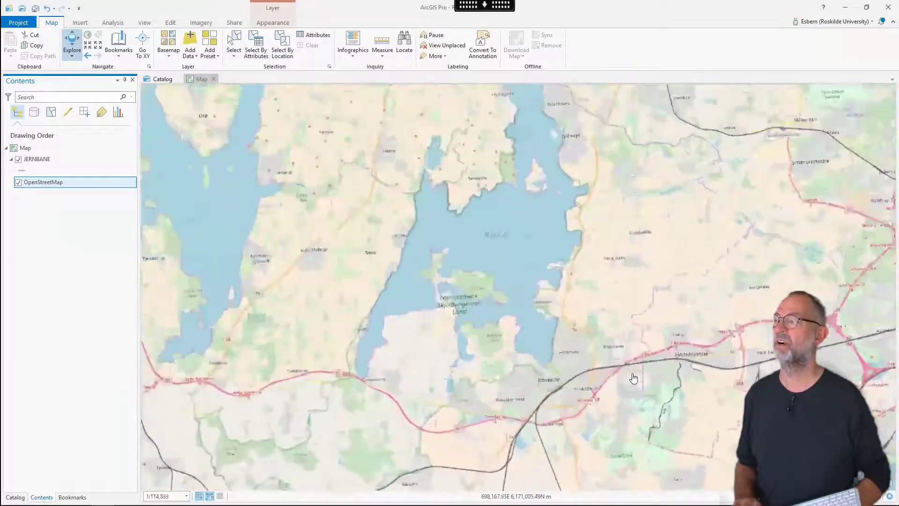
pyautogui.scroll(2, 634, 377)
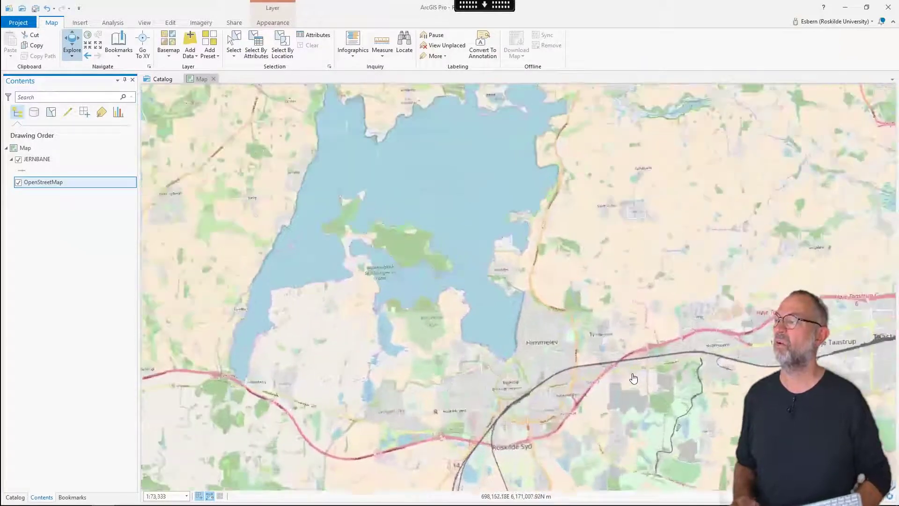
pyautogui.scroll(1, 633, 378)
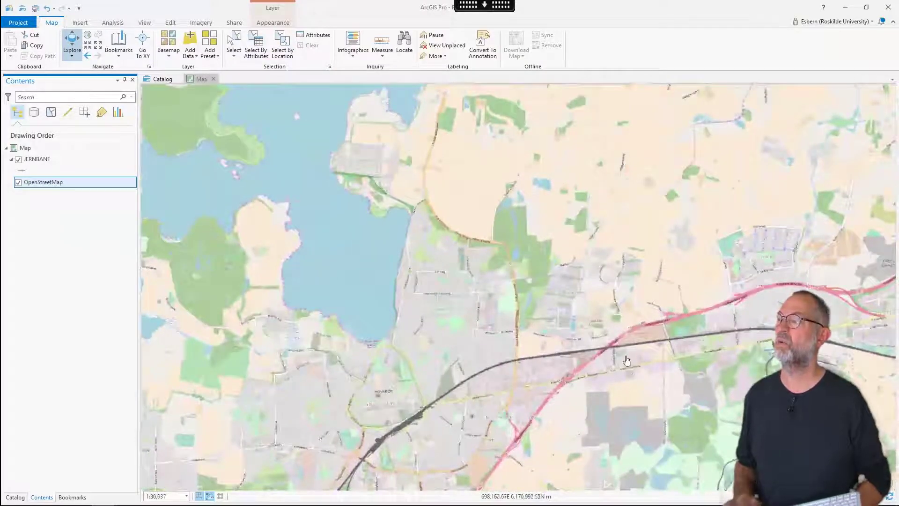
pyautogui.scroll(3, 604, 312)
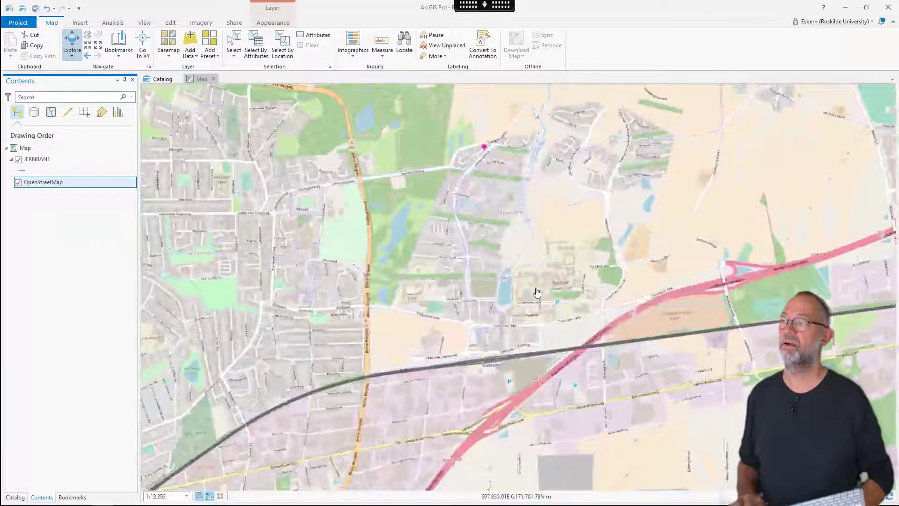
pyautogui.scroll(2, 537, 292)
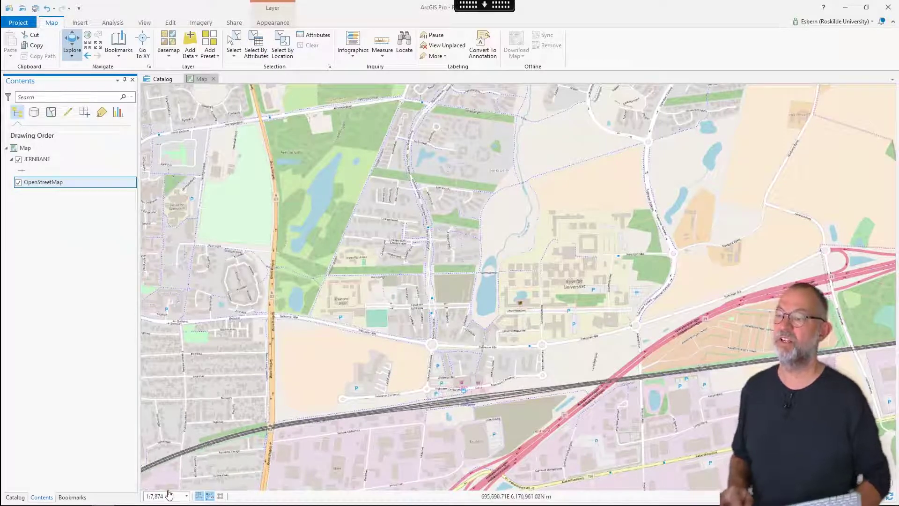
pyautogui.click(151, 496)
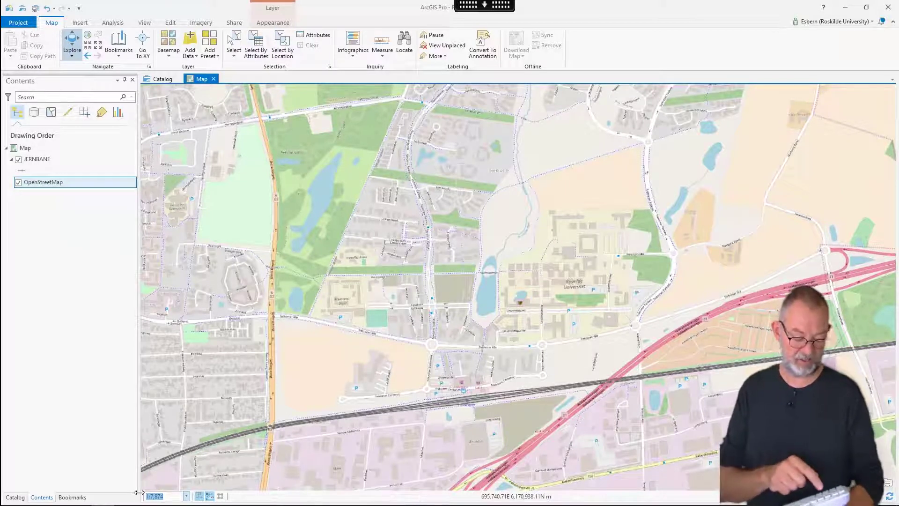
pyautogui.write('2500')
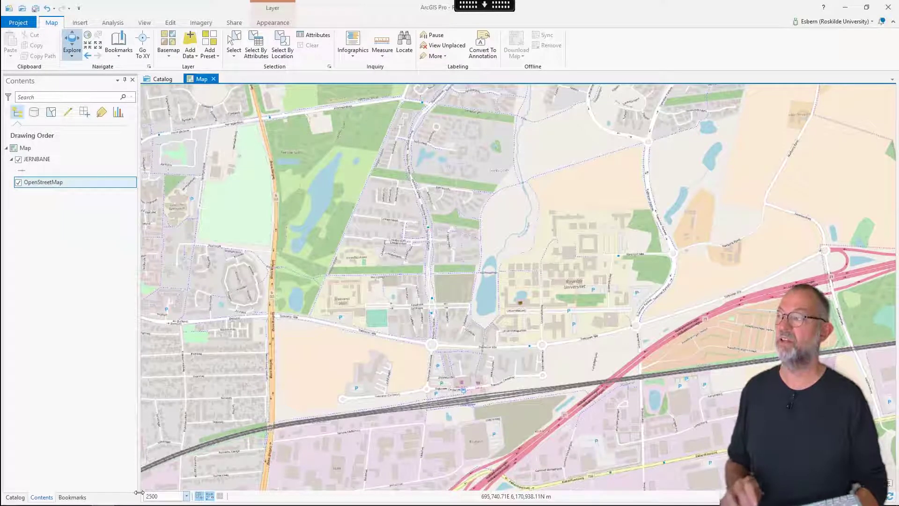
pyautogui.press('Return')
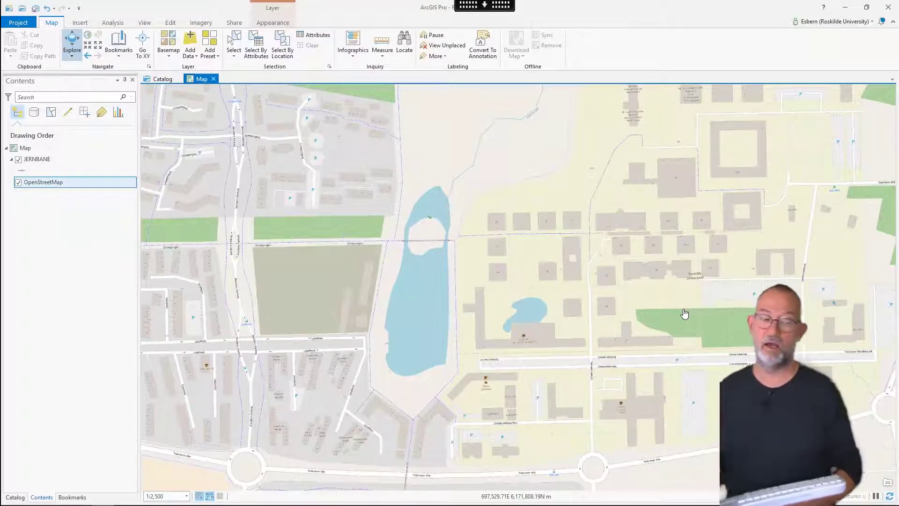
# Start creating a new feature class in the project's RUC.gdb file geodatabase.
pyautogui.click(161, 80)
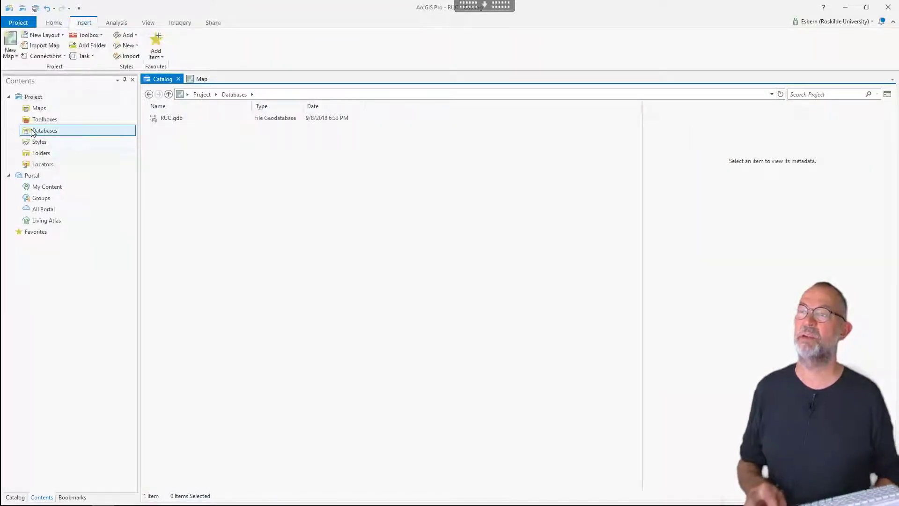
pyautogui.click(168, 120)
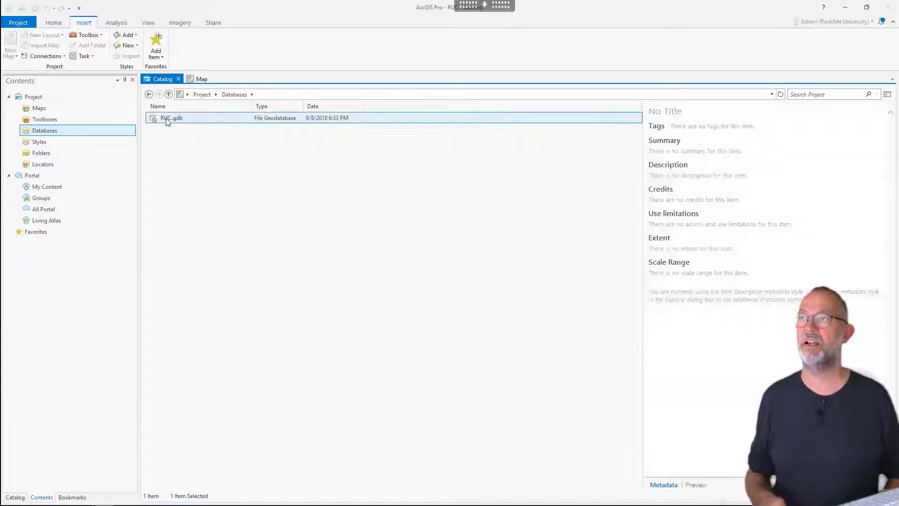
pyautogui.rightClick(167, 120)
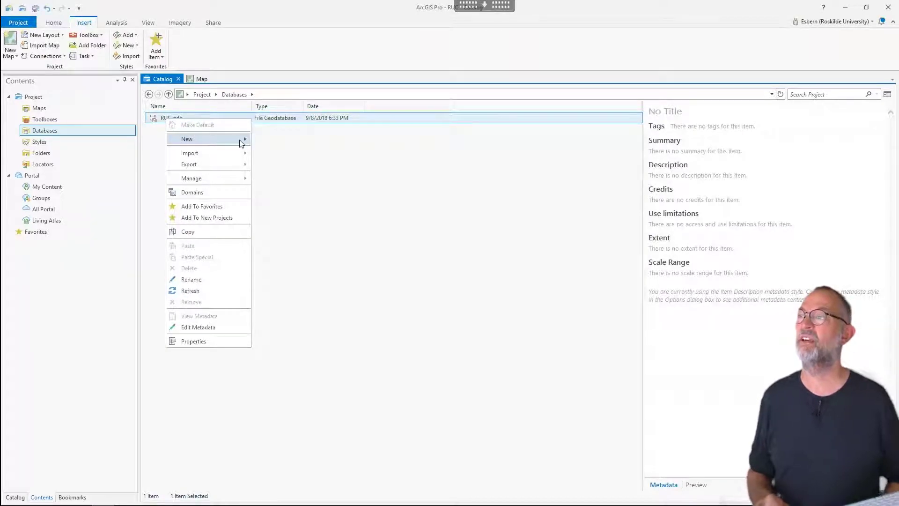
pyautogui.moveTo(250, 140)
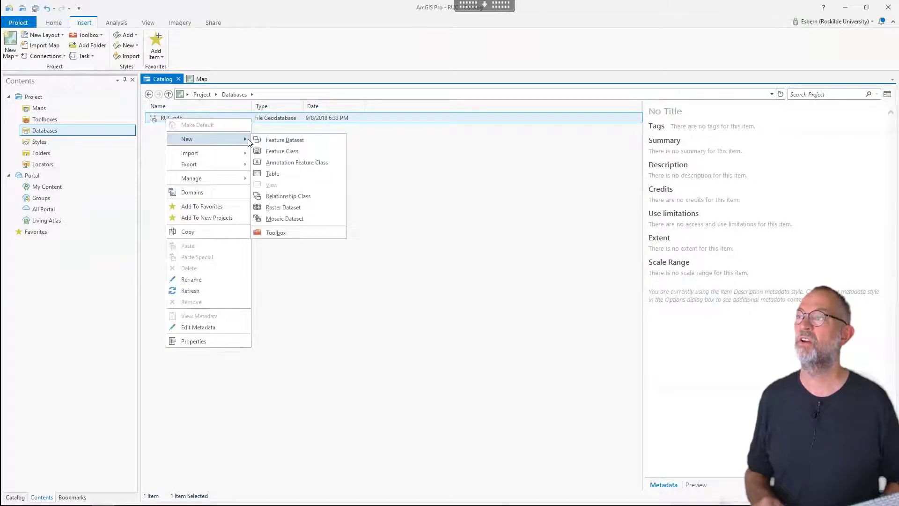
pyautogui.click(282, 151)
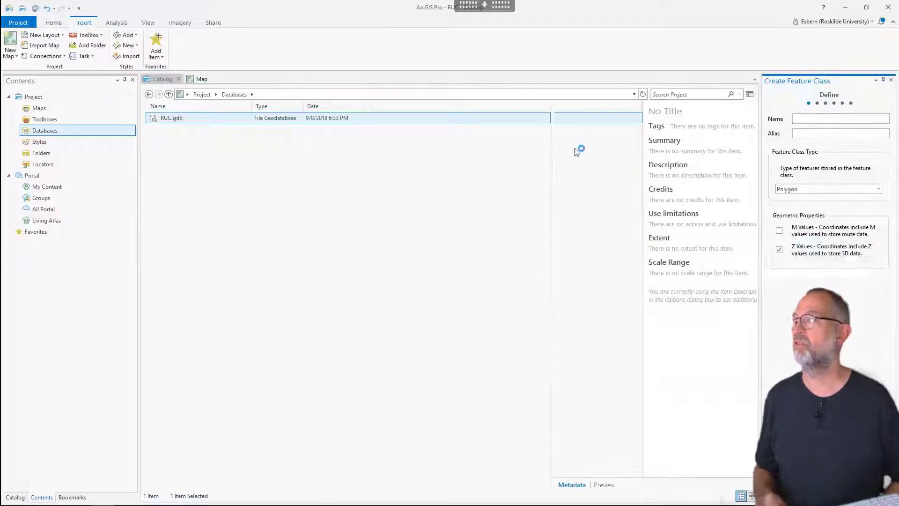
# Define the feature class as BUILDINGS with type Polygon and Z values disabled, and proceed to the field definitions.
pyautogui.click(795, 119)
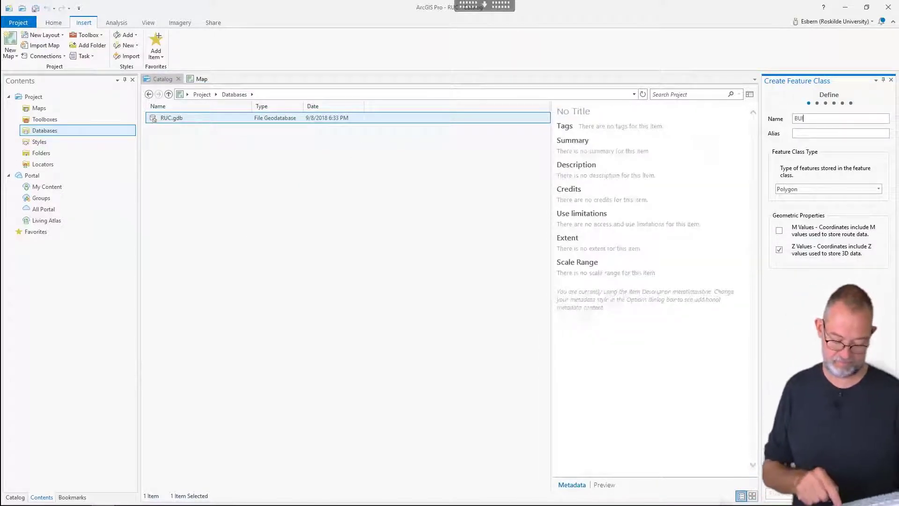
pyautogui.write('BUILDINGS')
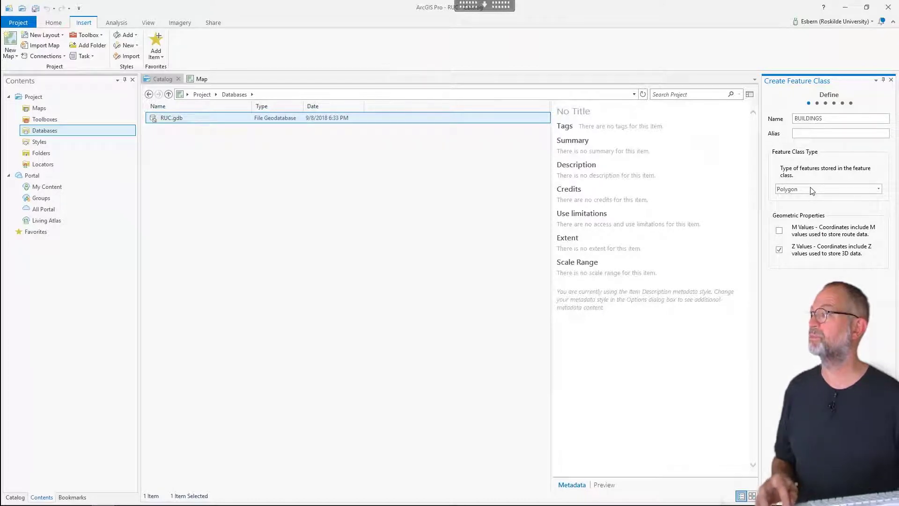
pyautogui.click(813, 189)
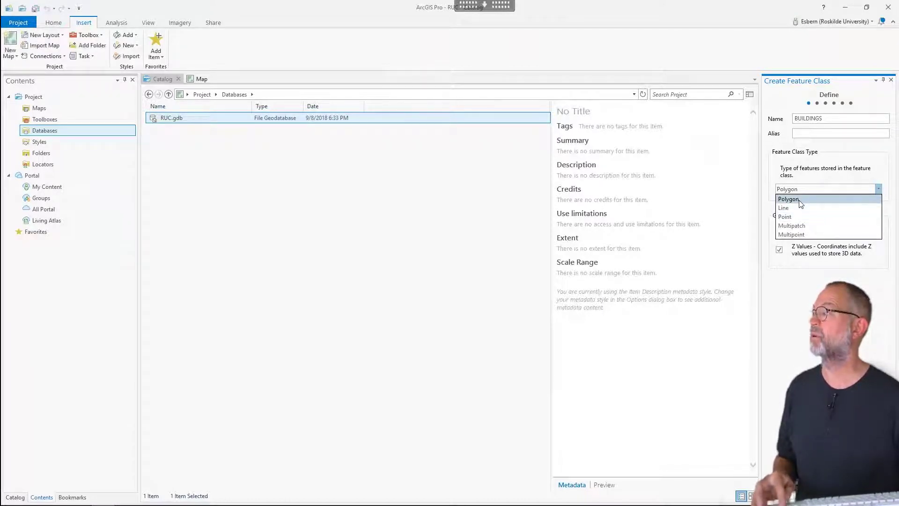
pyautogui.click(802, 200)
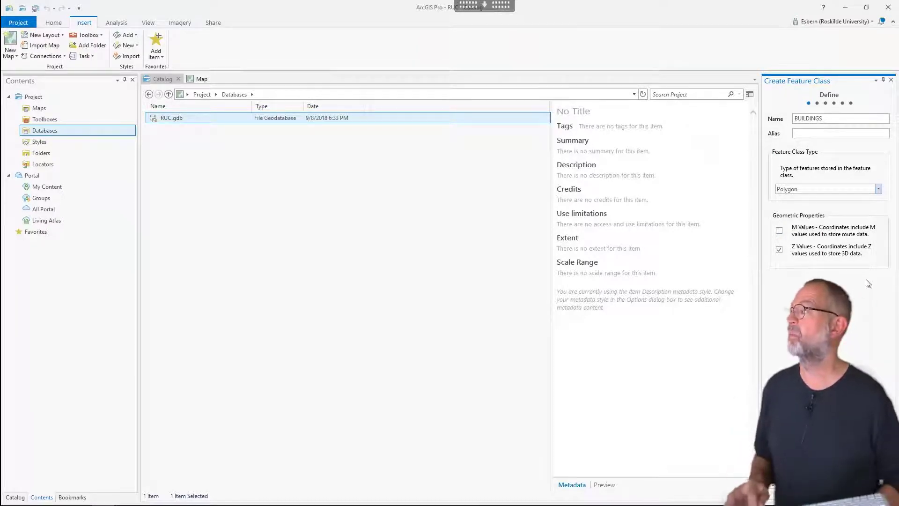
pyautogui.click(780, 250)
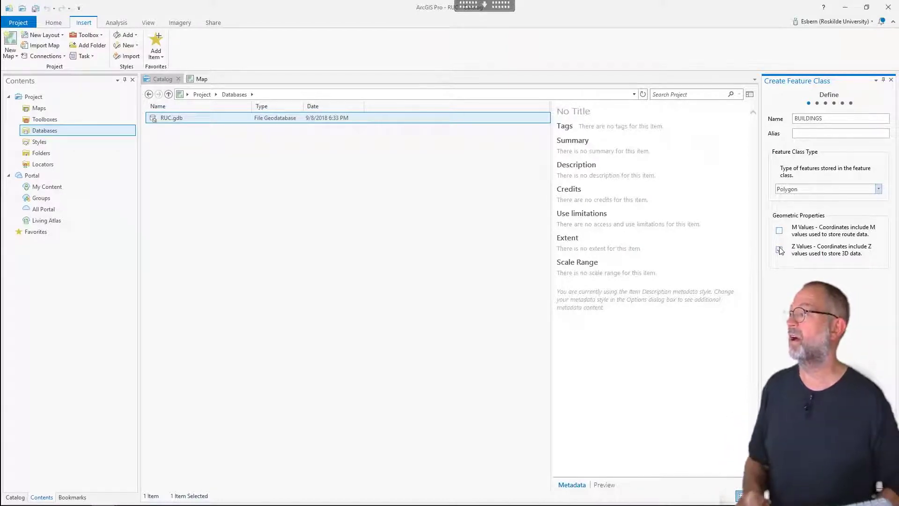
pyautogui.click(779, 249)
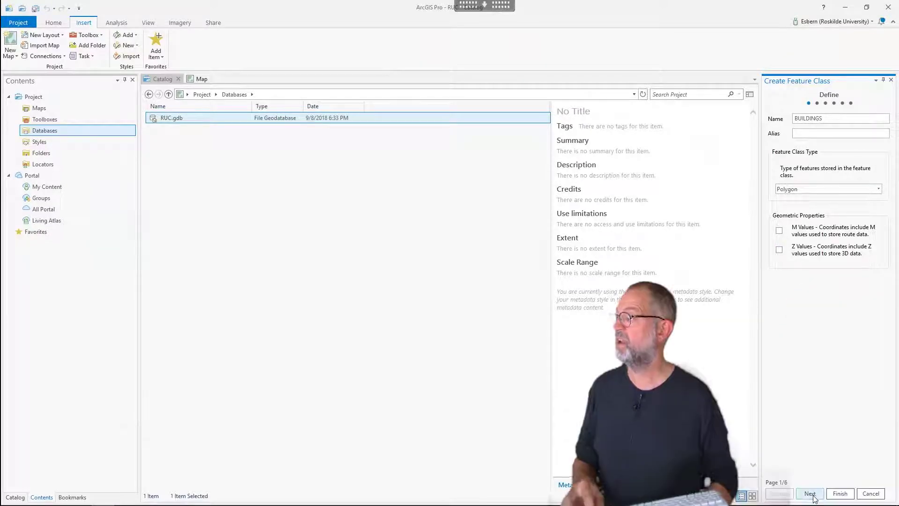
pyautogui.click(810, 493)
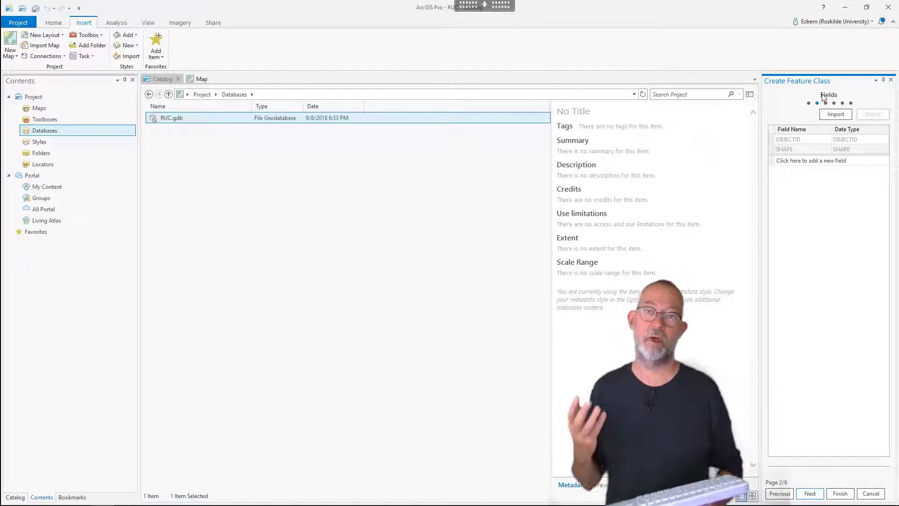
# Add a Text field named USE with a length of 50 to the BUILDINGS feature class.
pyautogui.click(791, 161)
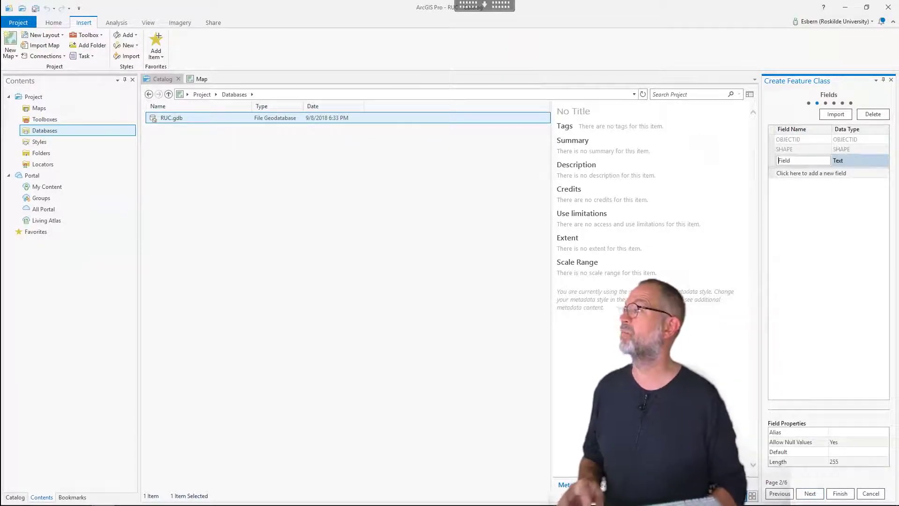
pyautogui.moveTo(793, 161); pyautogui.dragTo(762, 163)
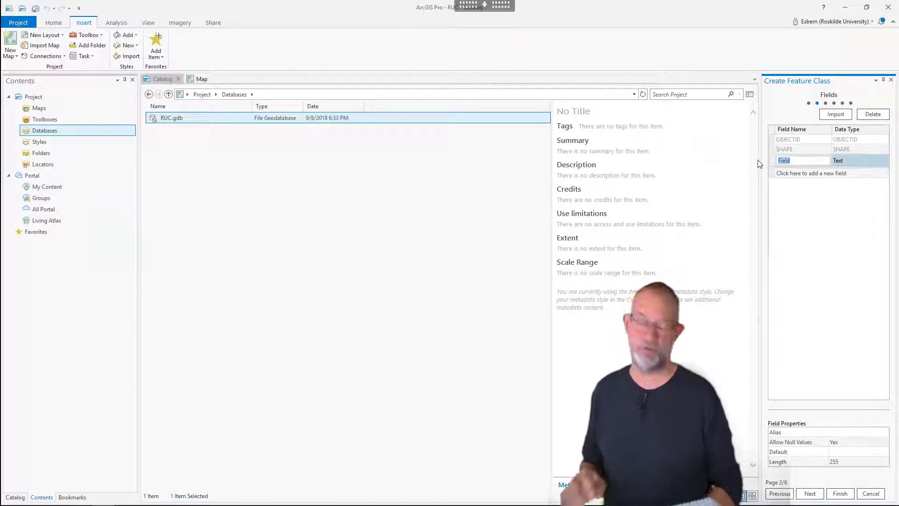
pyautogui.write('US')
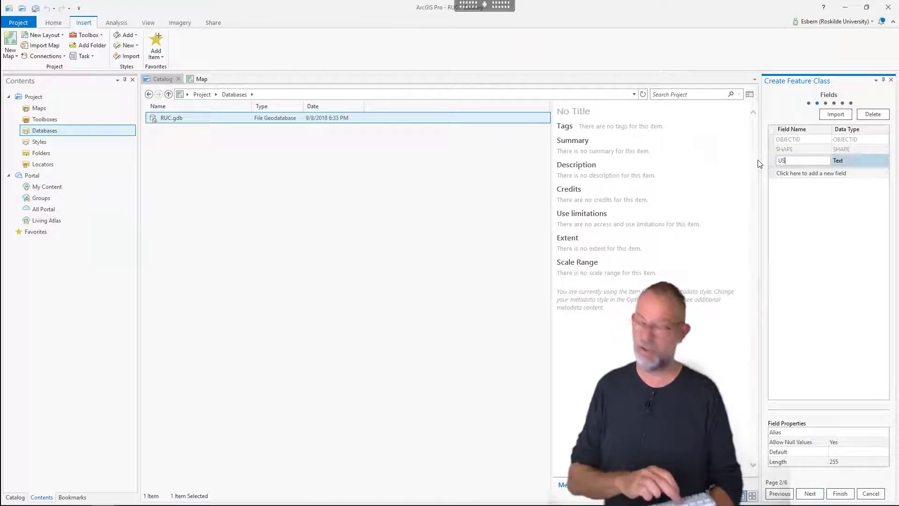
pyautogui.write('E')
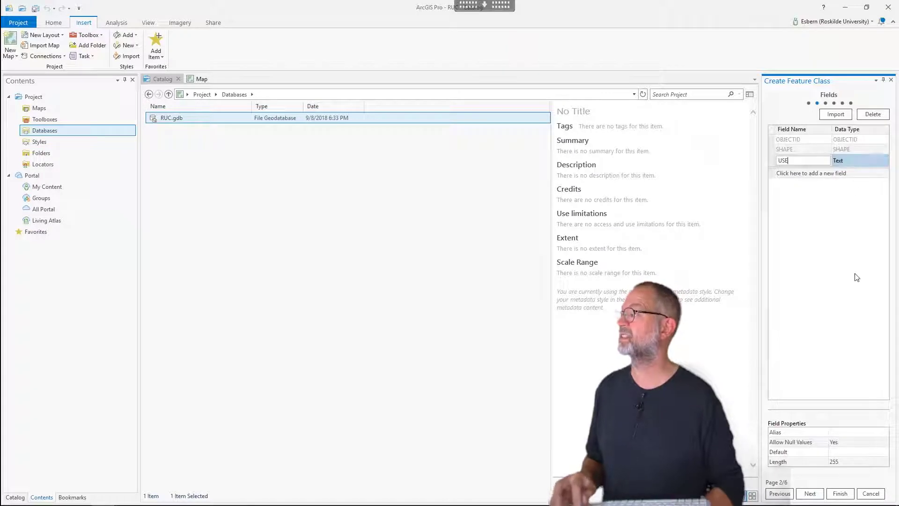
pyautogui.click(846, 462)
pyautogui.click(846, 462)
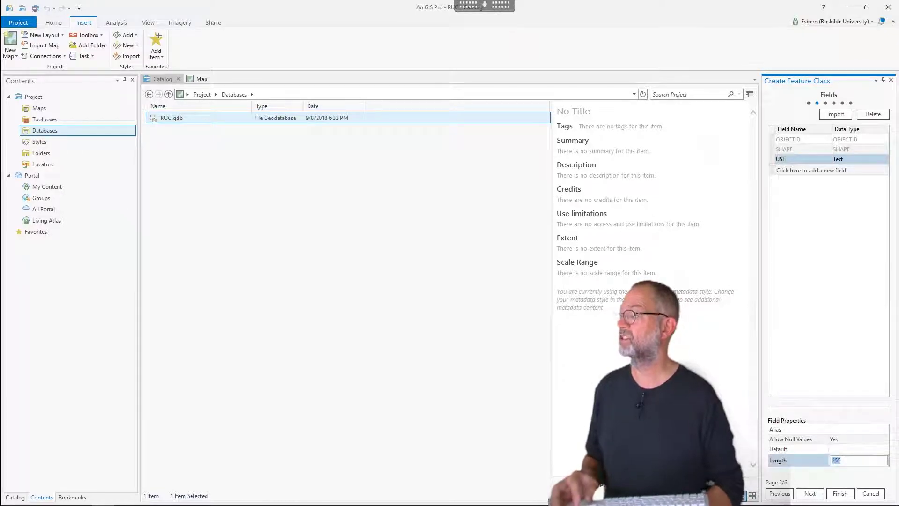
pyautogui.write('50')
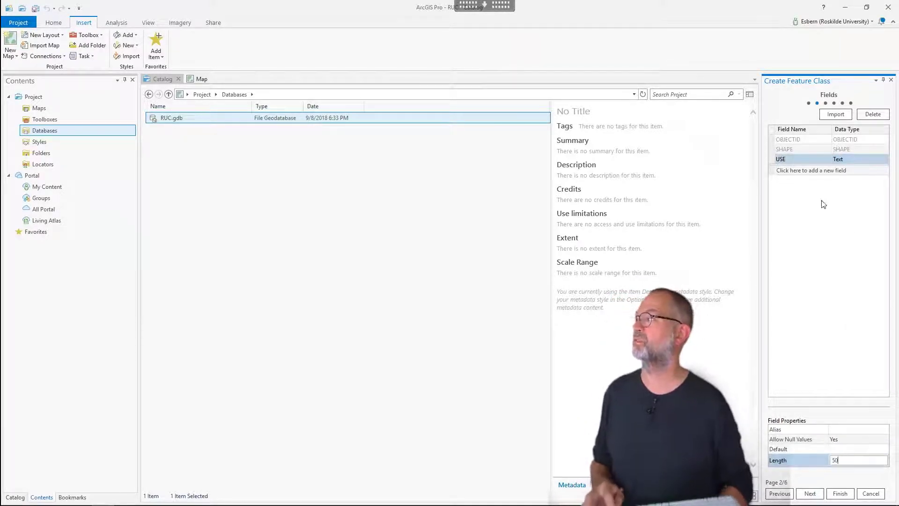
# Add a second field named students with the Short Integer data type.
pyautogui.click(788, 171)
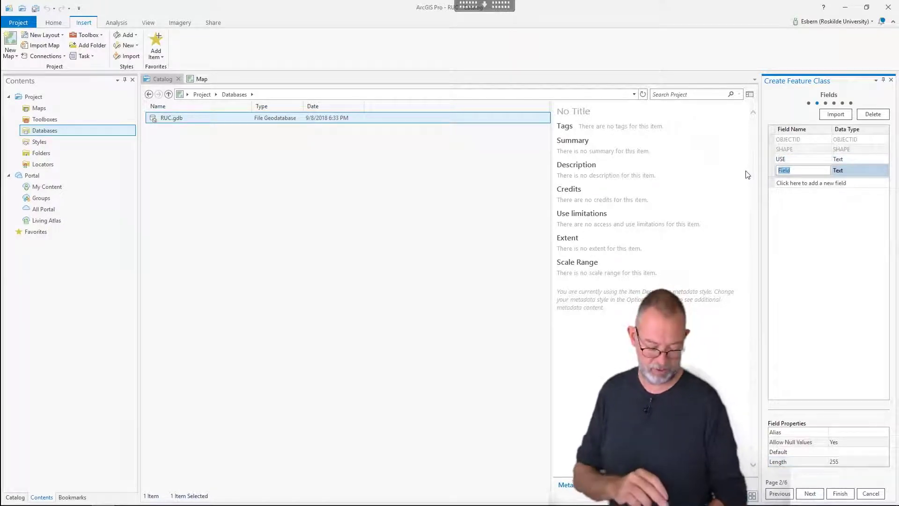
pyautogui.write('s')
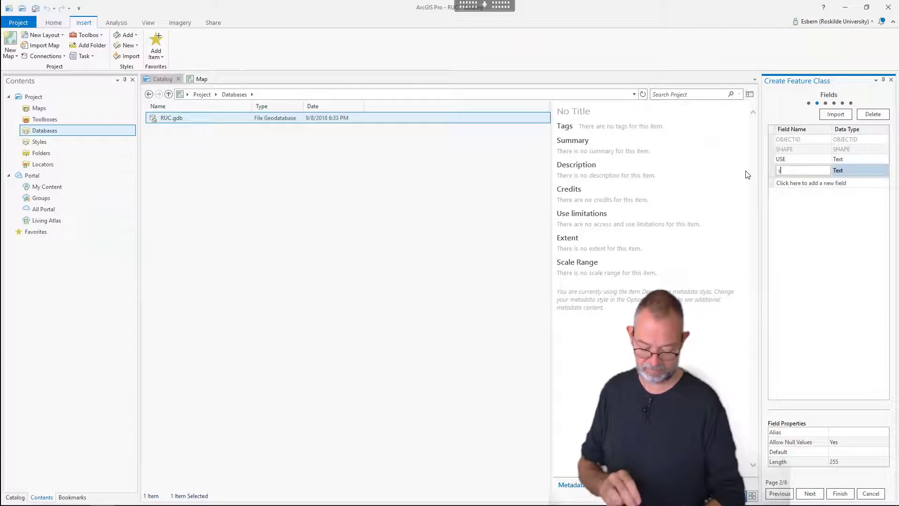
pyautogui.write('tude')
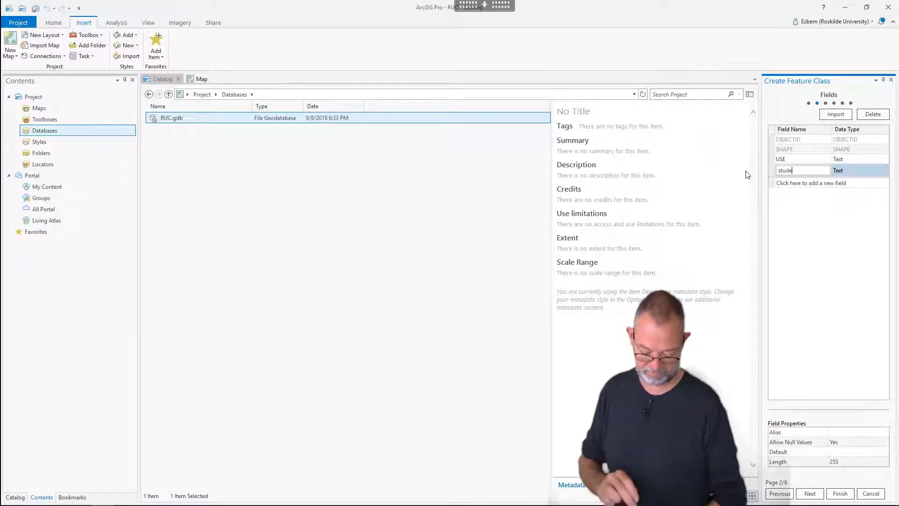
pyautogui.write('nts')
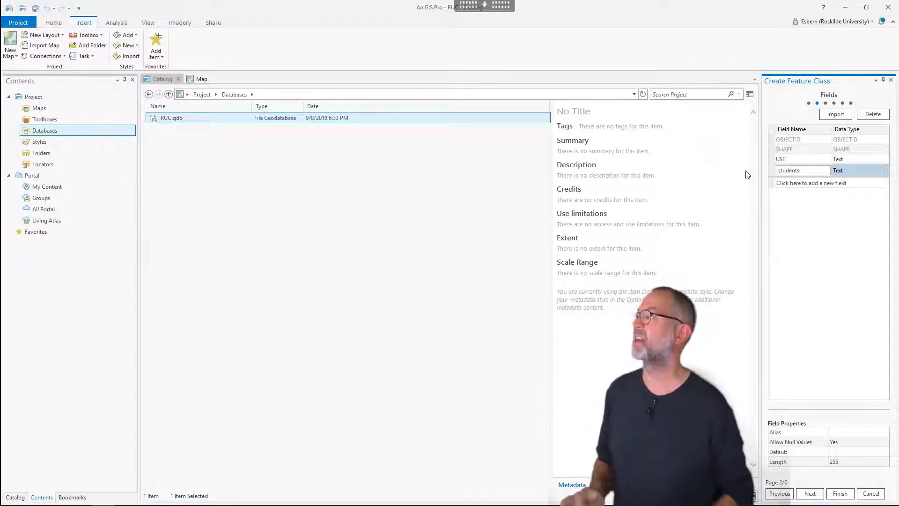
pyautogui.click(867, 170)
pyautogui.click(850, 169)
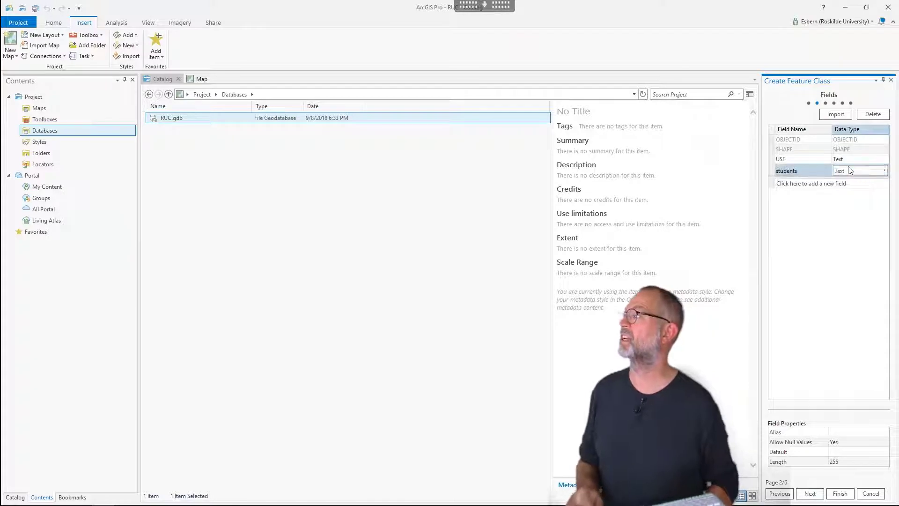
pyautogui.click(885, 170)
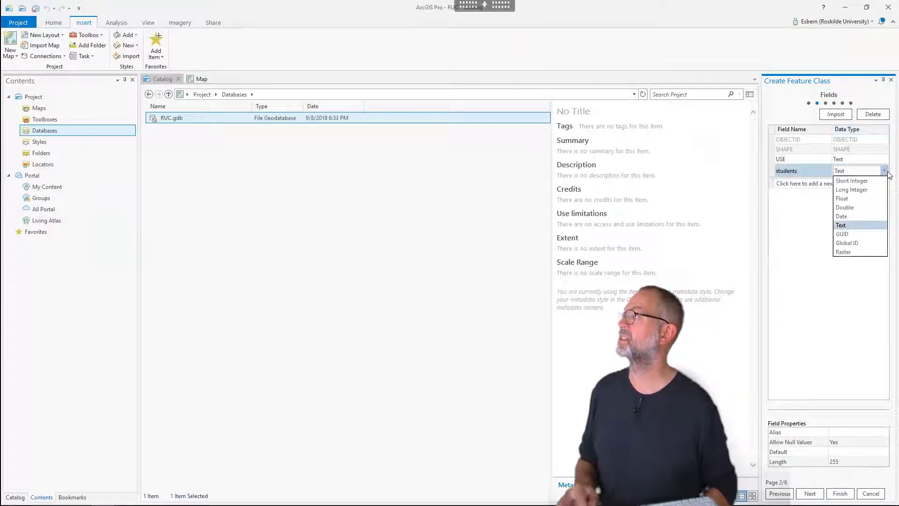
pyautogui.click(851, 181)
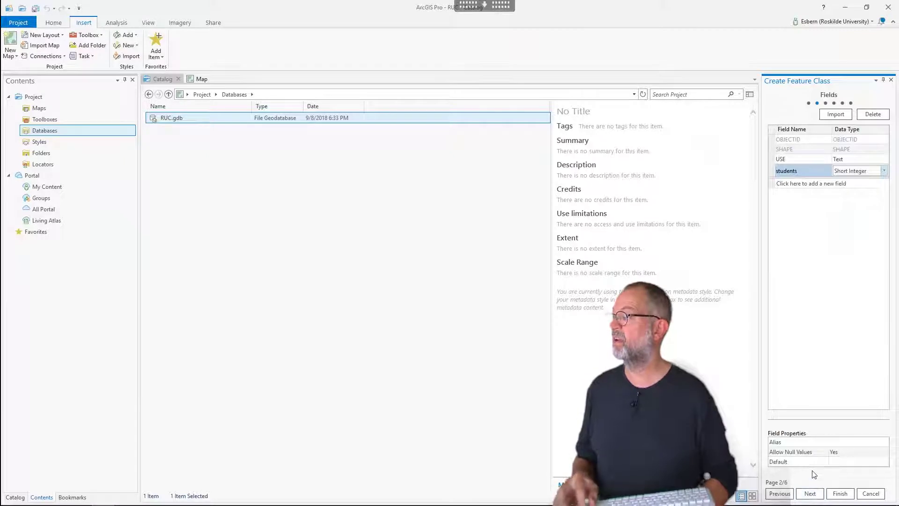
# Set the default value of the USE field to IMT.
pyautogui.click(805, 160)
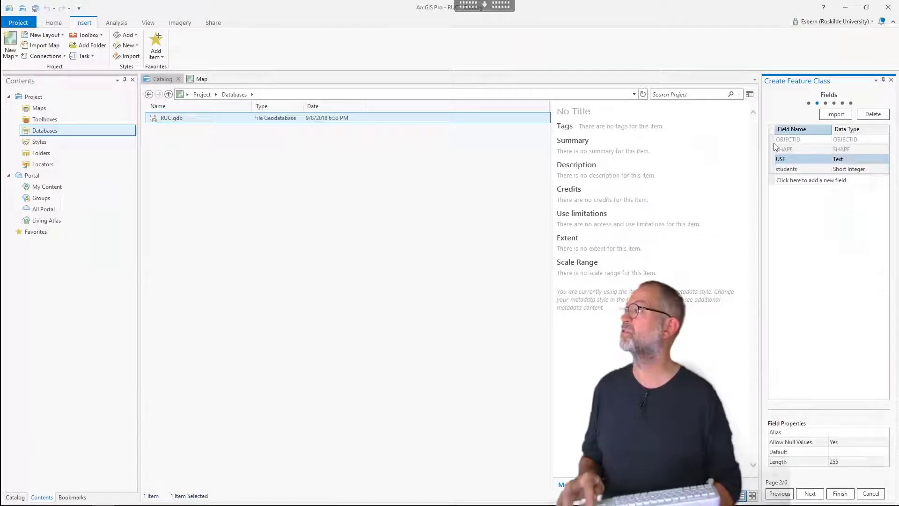
pyautogui.click(838, 453)
pyautogui.click(839, 455)
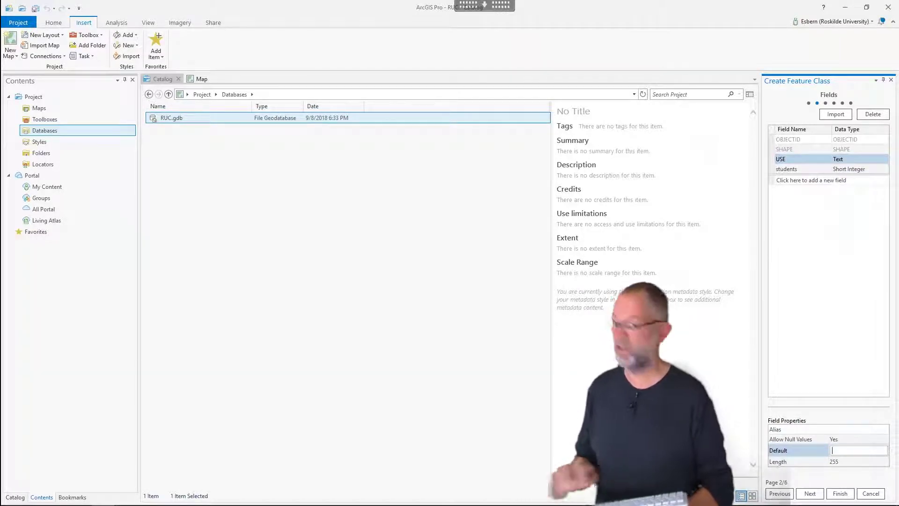
pyautogui.write('IMT')
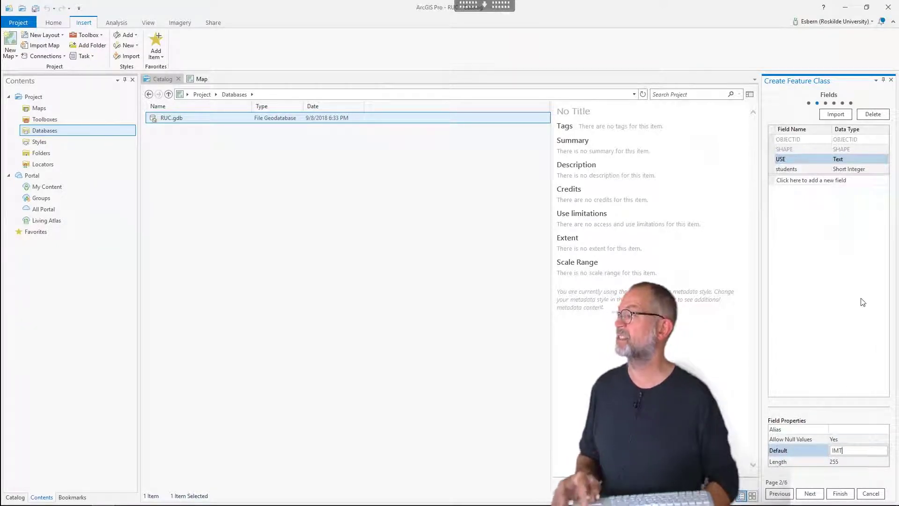
# Set the default value of the students field to 100 and proceed to the spatial reference settings.
pyautogui.click(856, 170)
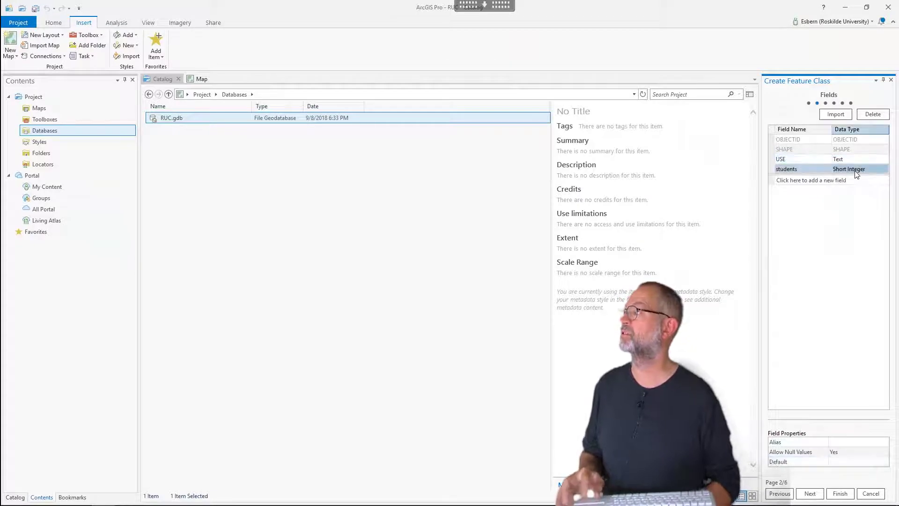
pyautogui.click(841, 460)
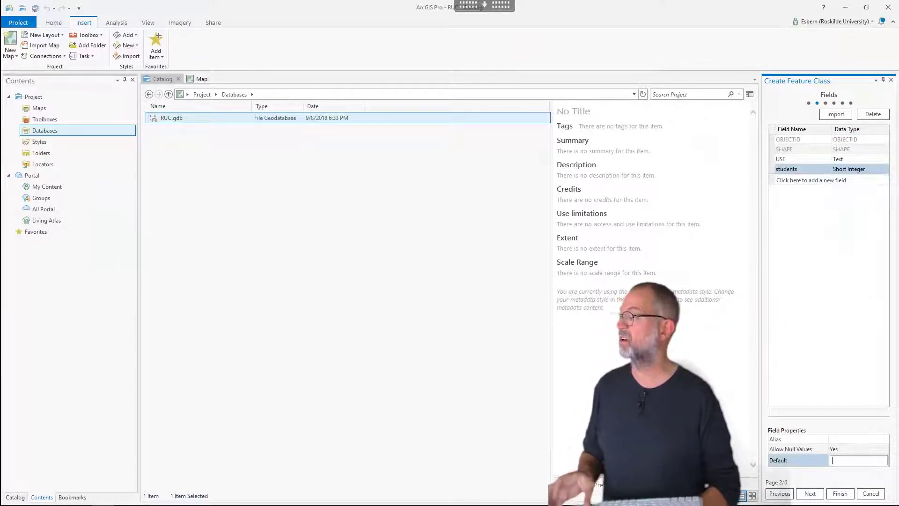
pyautogui.write('00')
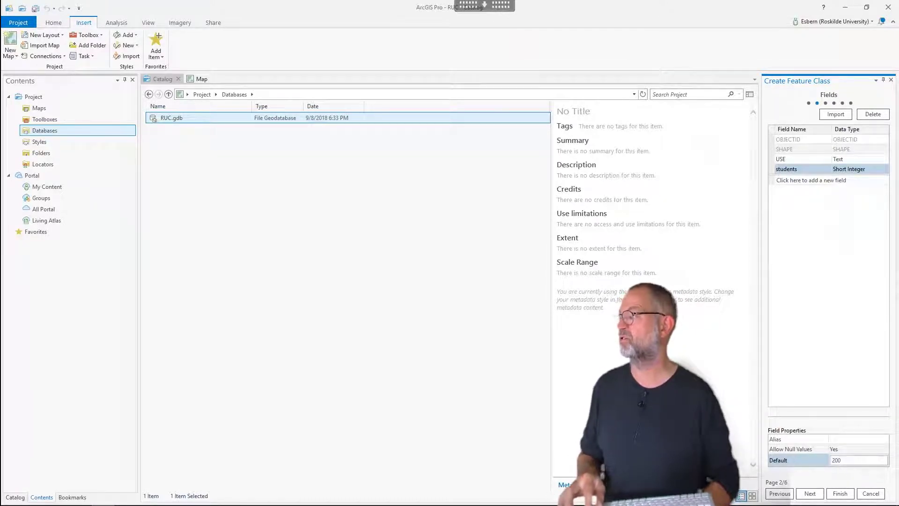
pyautogui.click(798, 457)
pyautogui.write('1')
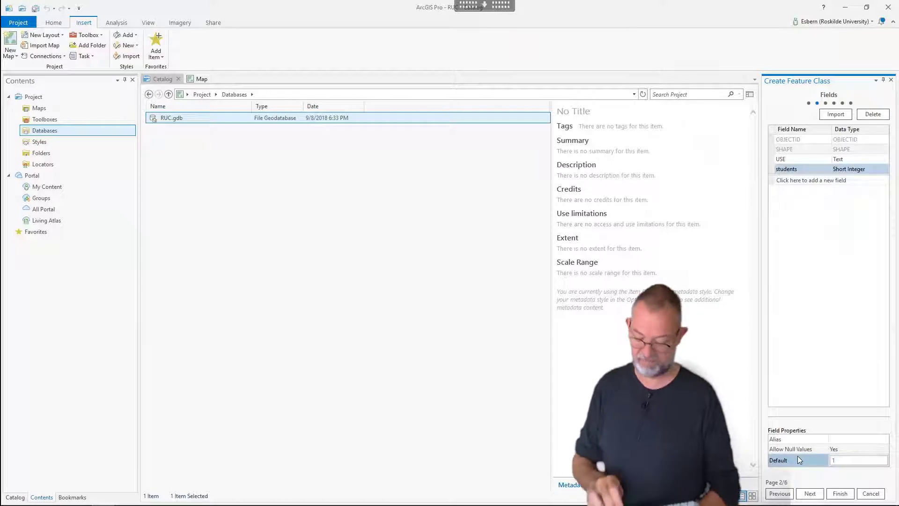
pyautogui.write('00')
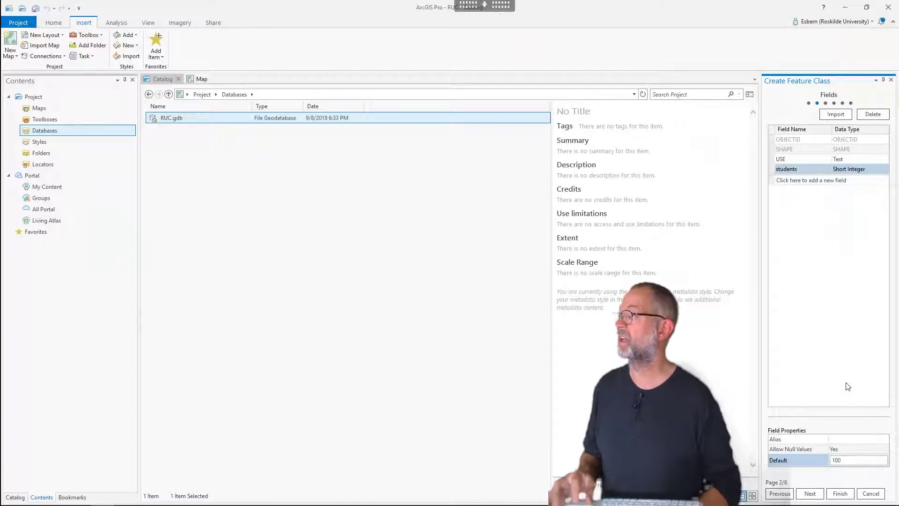
pyautogui.click(810, 495)
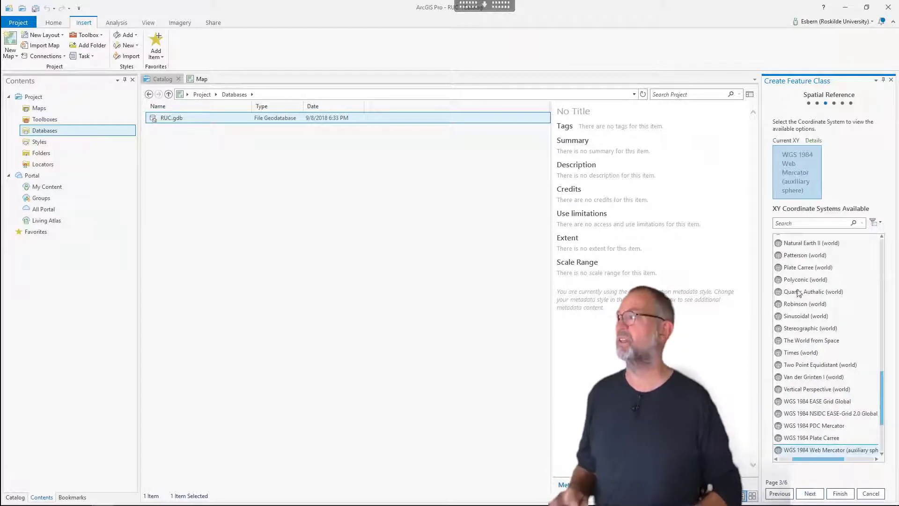
# Choose ETRS 1989 UTM Zone 32N from the European UTM projected systems as the feature class's XY coordinate system.
pyautogui.click(799, 184)
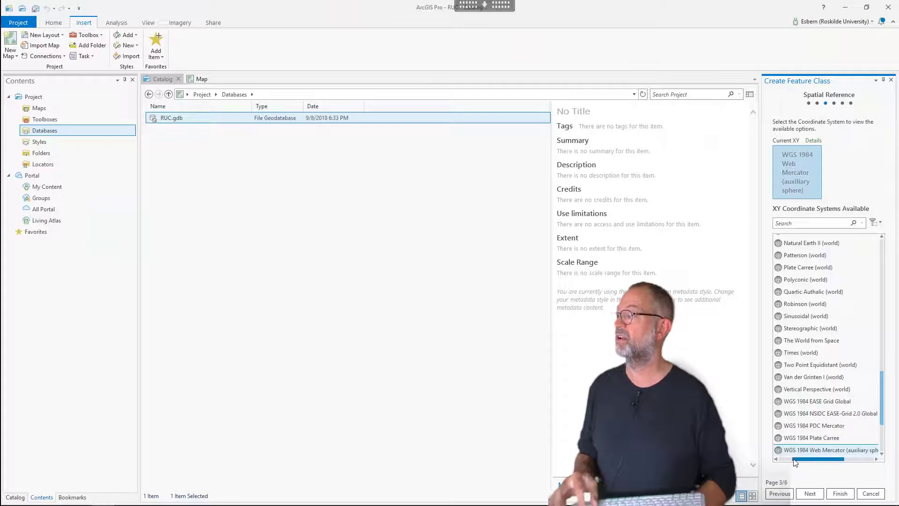
pyautogui.moveTo(798, 459); pyautogui.dragTo(783, 463)
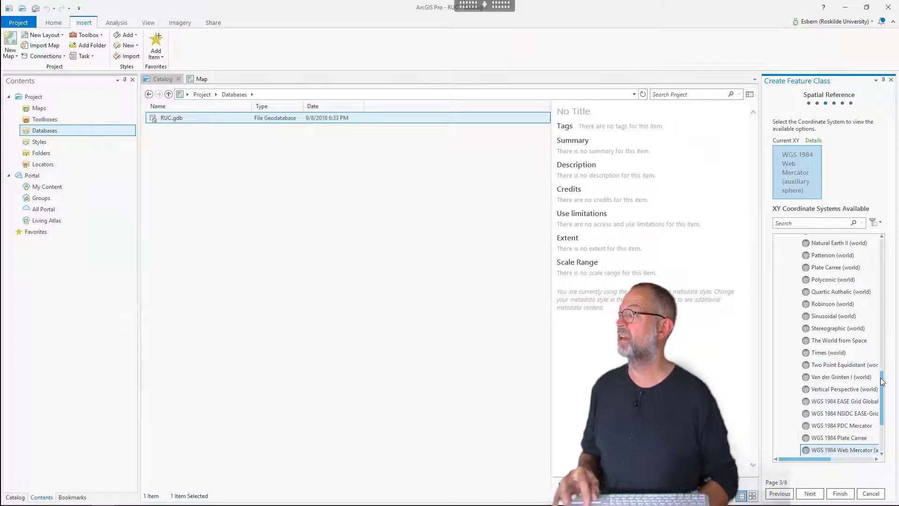
pyautogui.moveTo(883, 380); pyautogui.dragTo(875, 263)
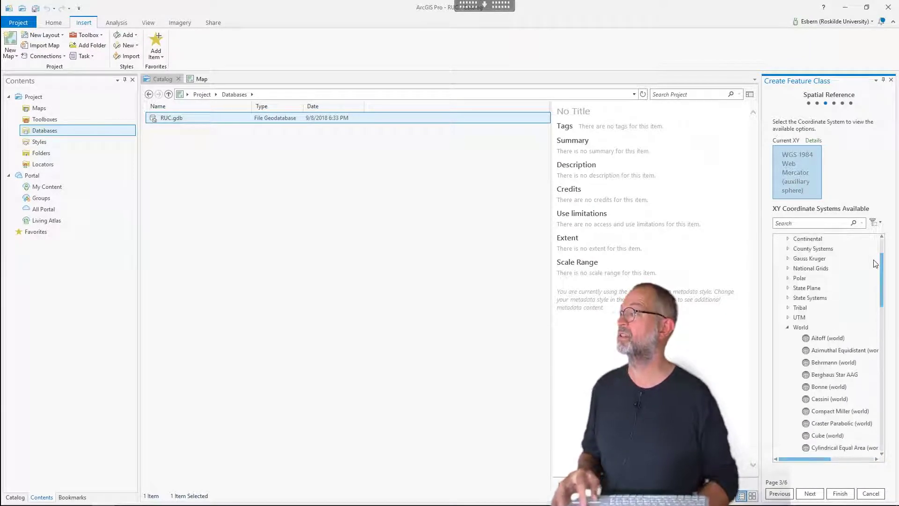
pyautogui.click(787, 328)
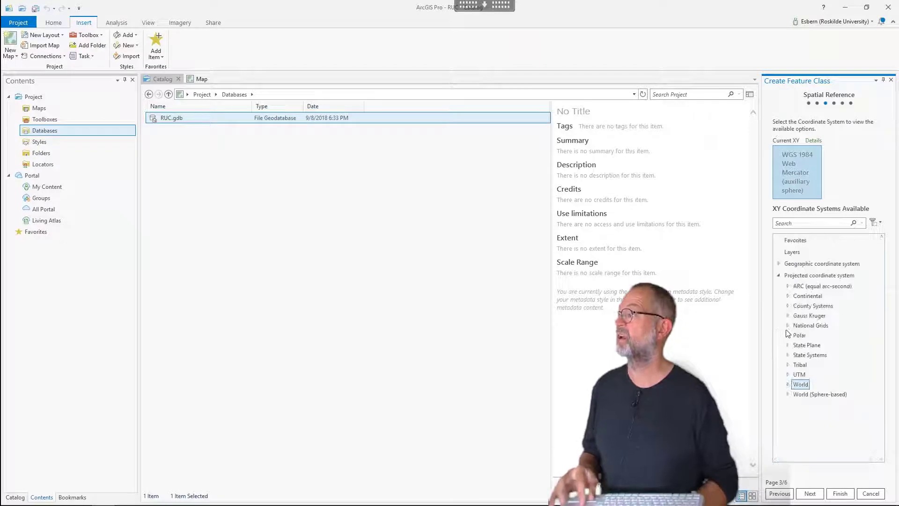
pyautogui.click(780, 276)
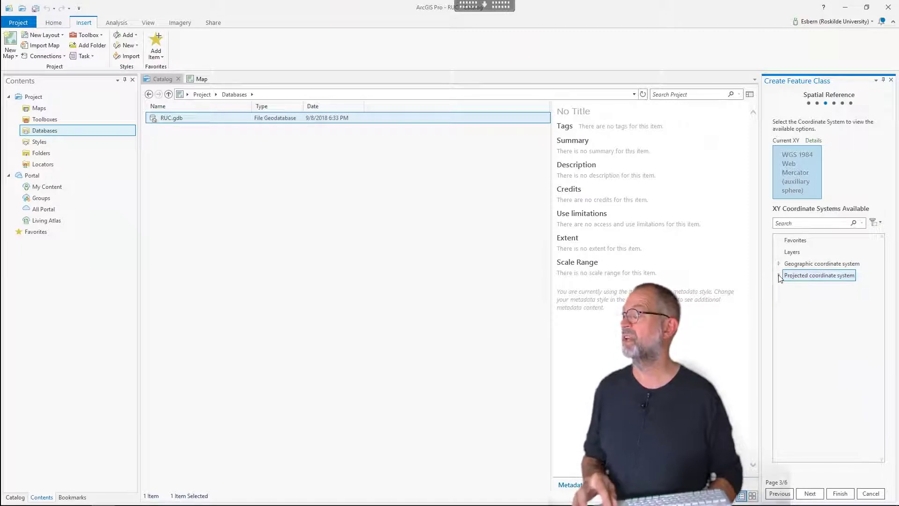
pyautogui.click(780, 276)
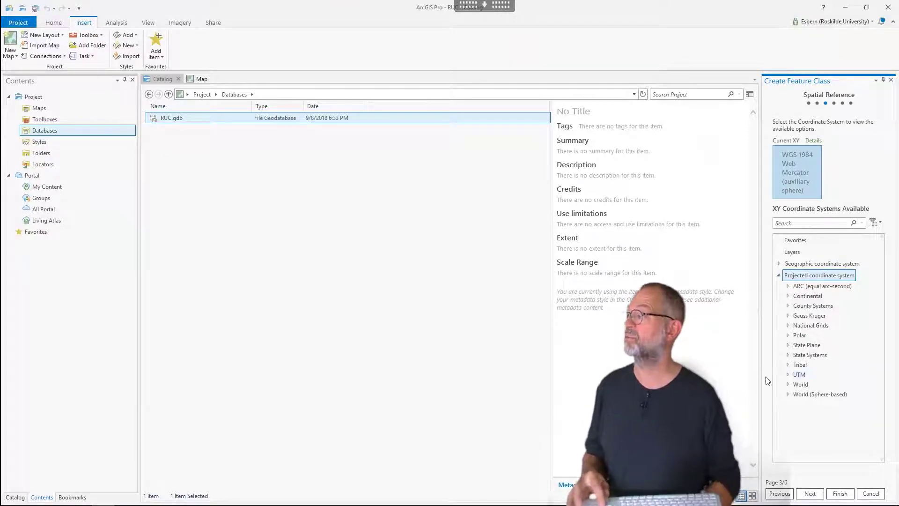
pyautogui.click(789, 375)
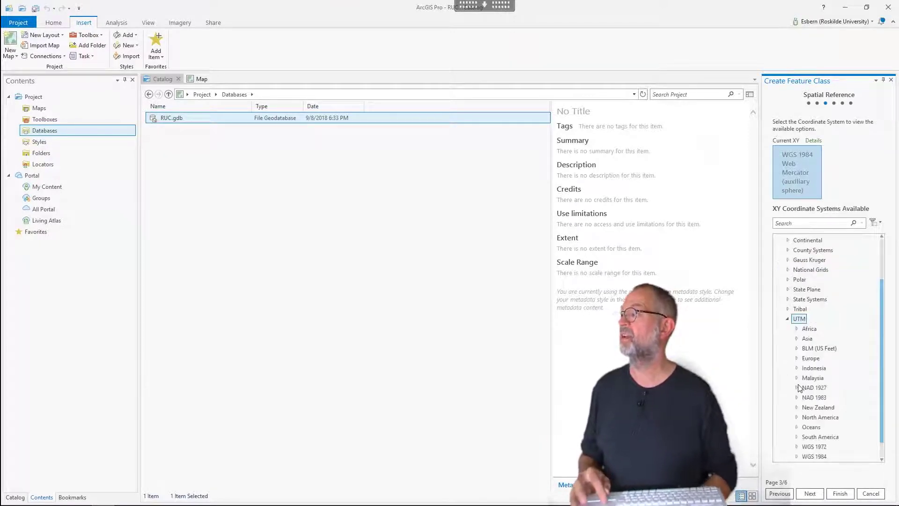
pyautogui.click(797, 358)
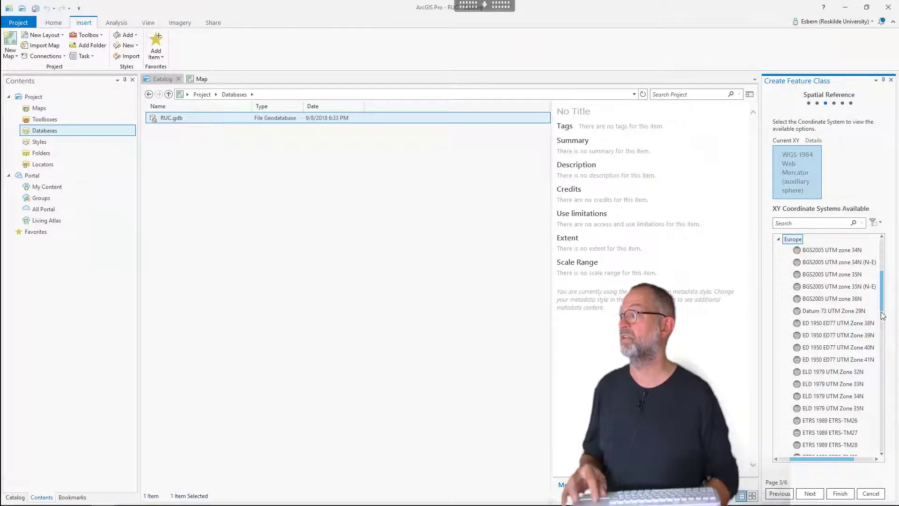
pyautogui.moveTo(883, 316); pyautogui.dragTo(883, 335)
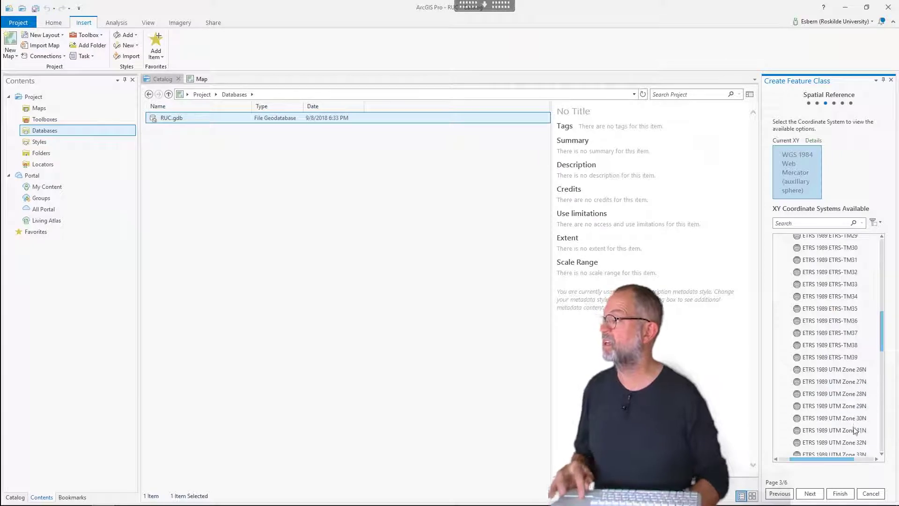
pyautogui.click(855, 444)
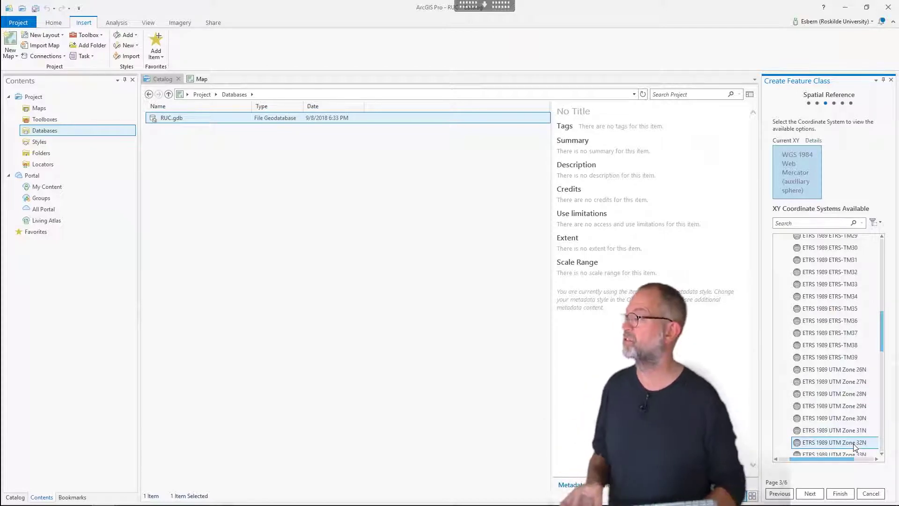
pyautogui.click(854, 445)
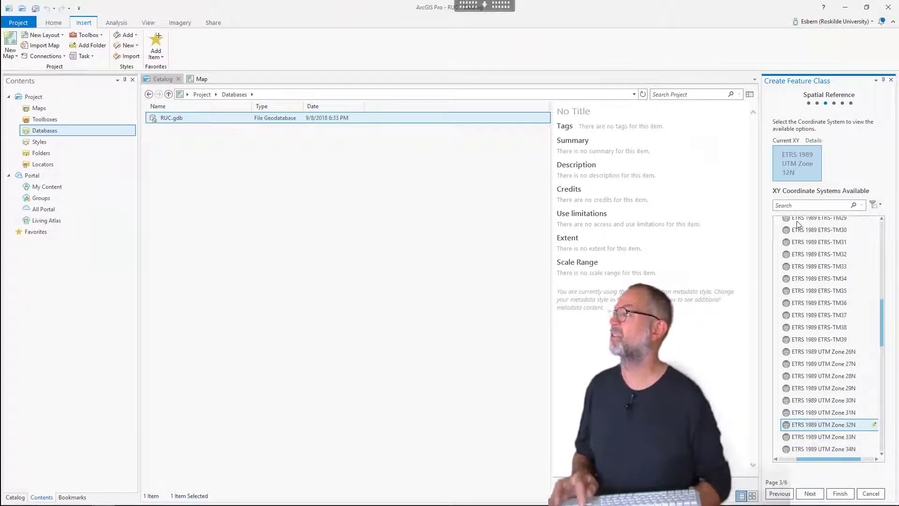
pyautogui.click(809, 174)
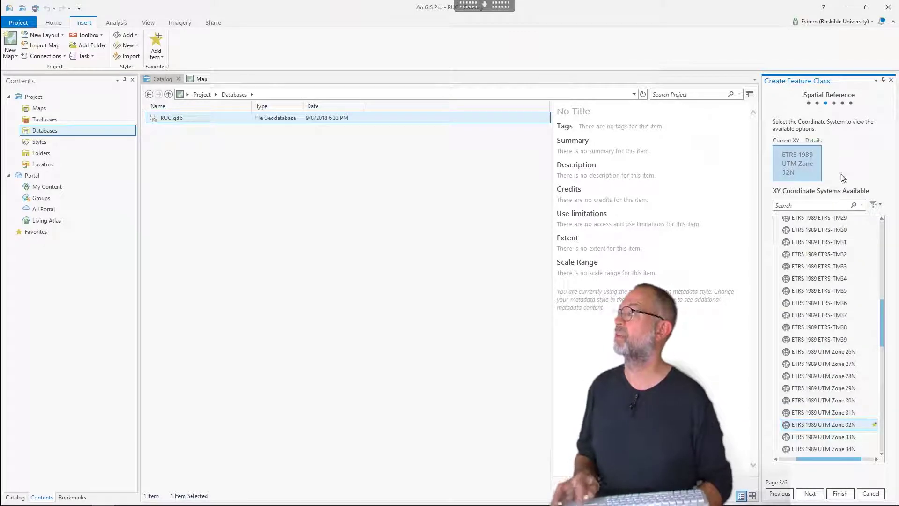
# Accept the default tolerance, resolution and storage configuration, and finish creating the BUILDINGS feature class.
pyautogui.click(809, 494)
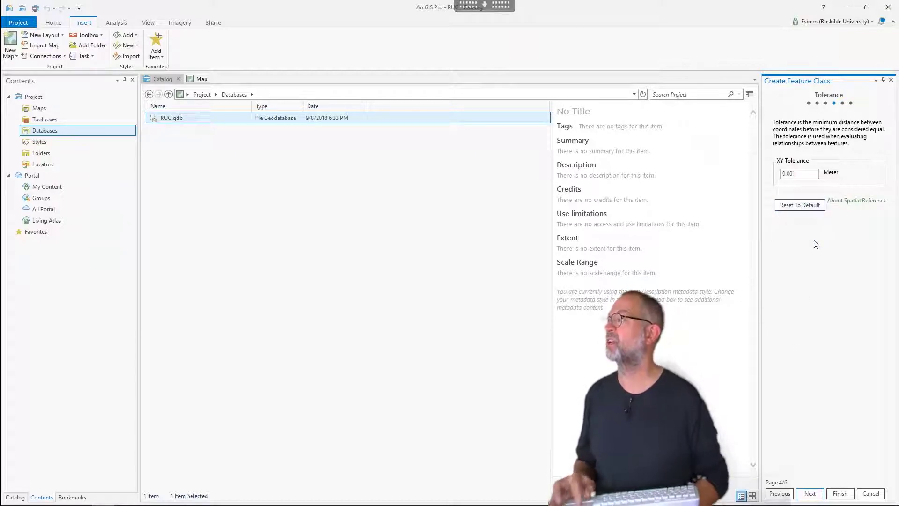
pyautogui.click(813, 494)
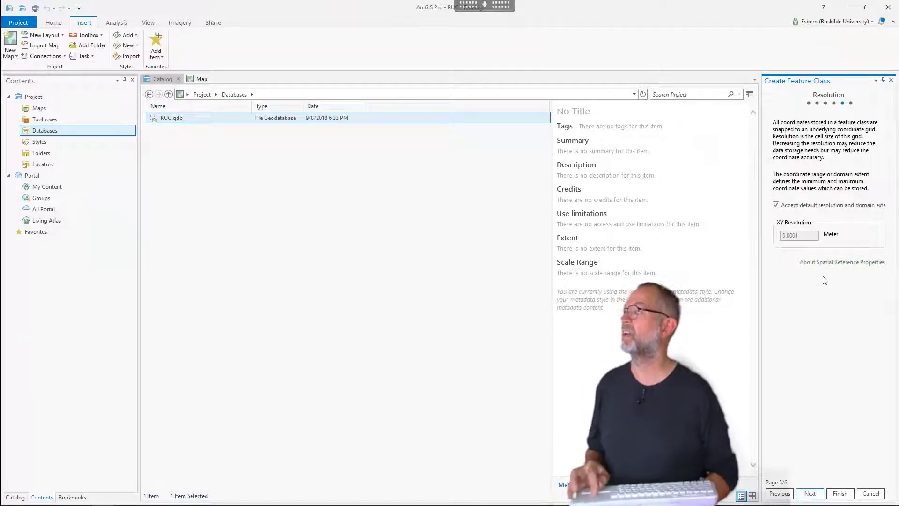
pyautogui.click(814, 494)
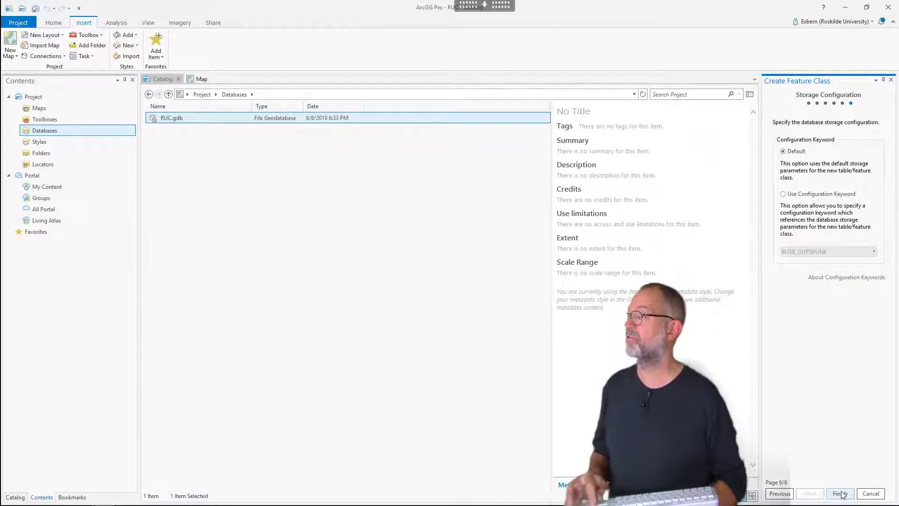
pyautogui.click(837, 494)
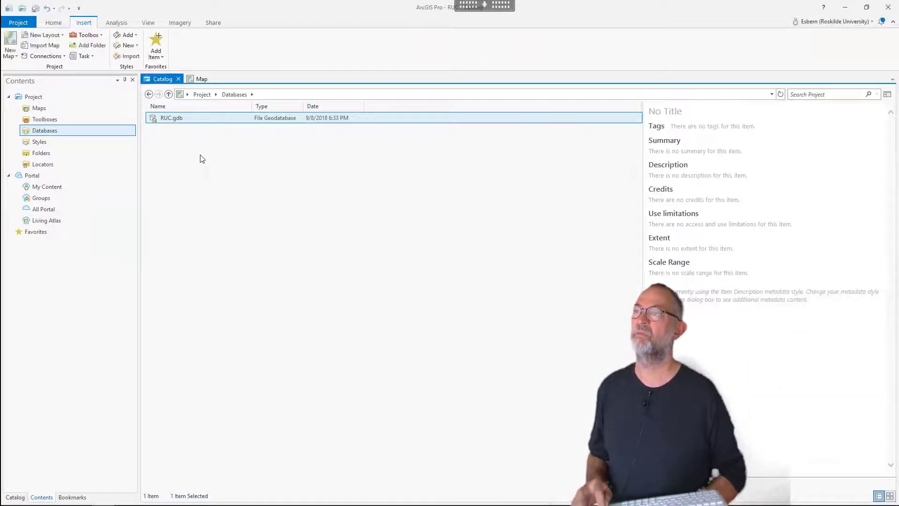
# Open the RUC.gdb geodatabase in the catalog to check that it contains the new feature class.
pyautogui.doubleClick(178, 118)
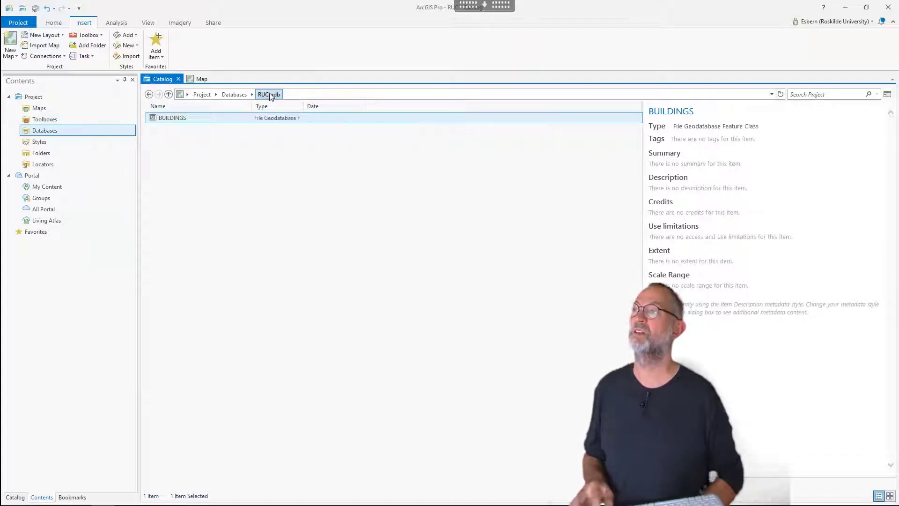
pyautogui.click(240, 95)
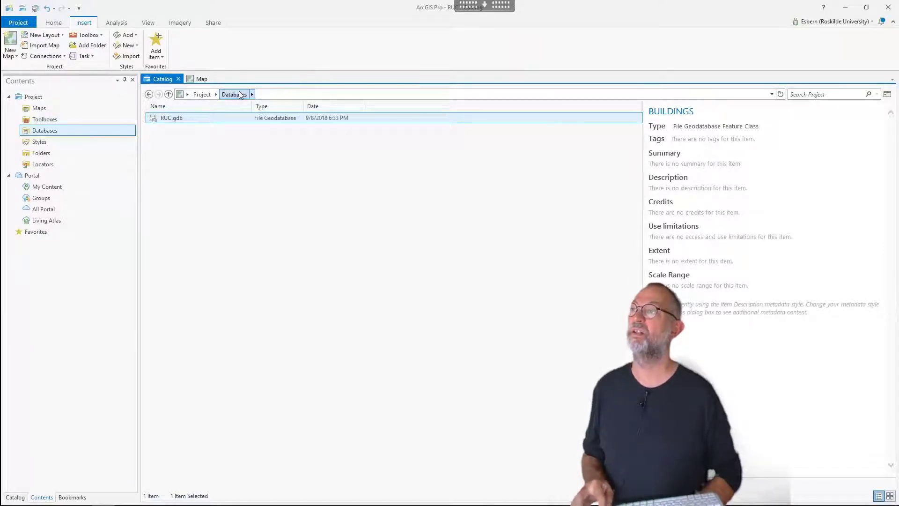
pyautogui.doubleClick(173, 118)
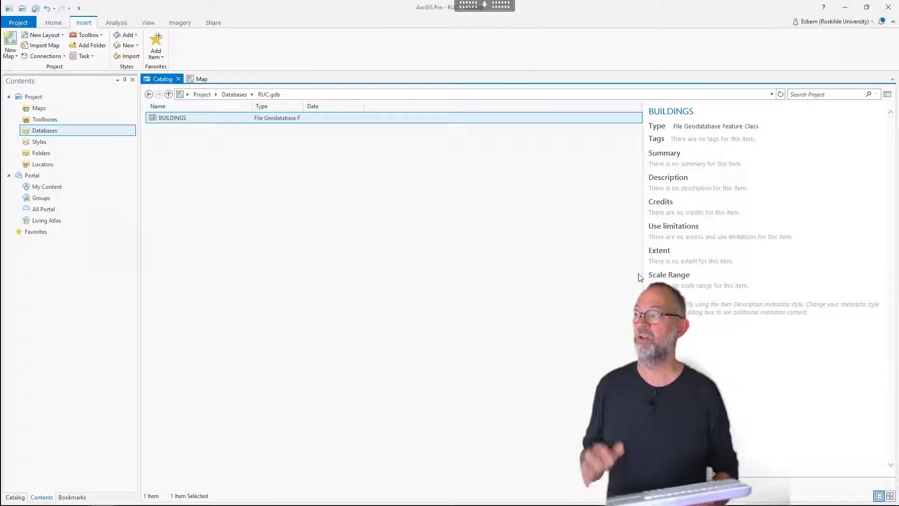
# Open the metadata of the BUILDINGS feature class for editing and enter the tags ruc and demo on separate lines.
pyautogui.rightClick(179, 120)
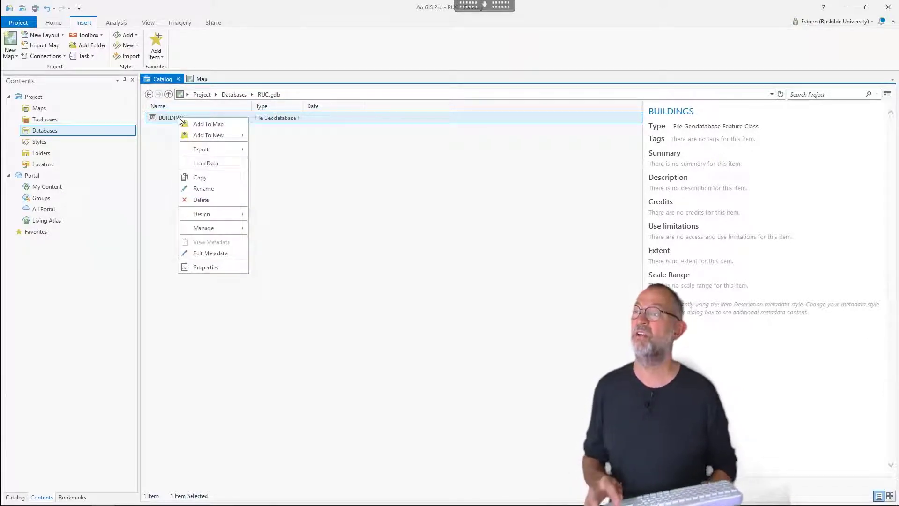
pyautogui.click(209, 253)
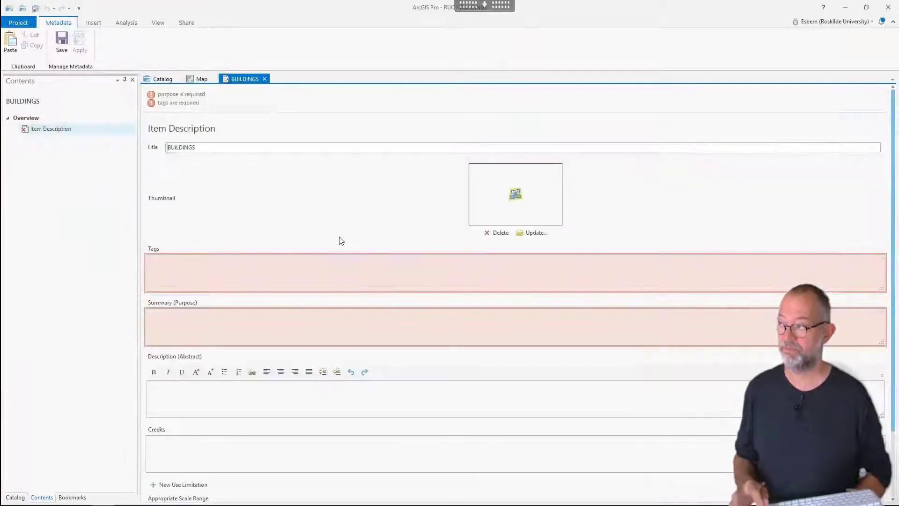
pyautogui.click(216, 267)
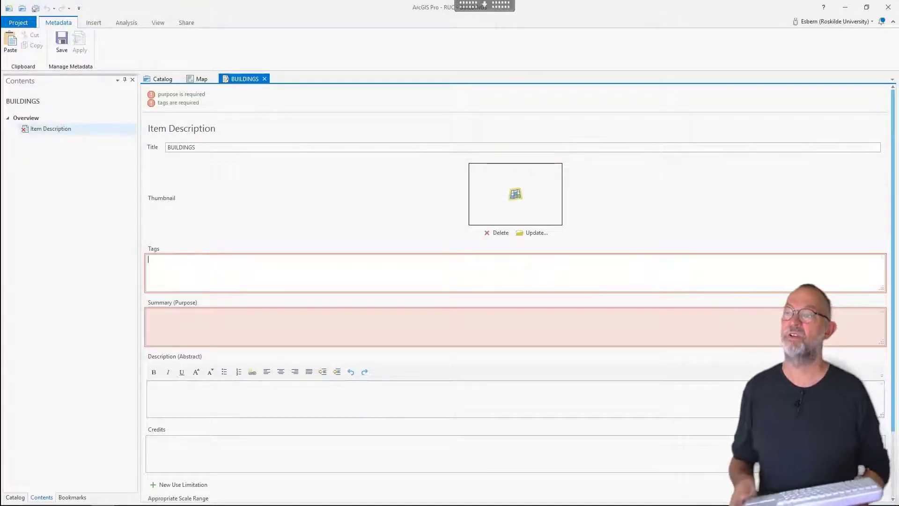
pyautogui.write('r')
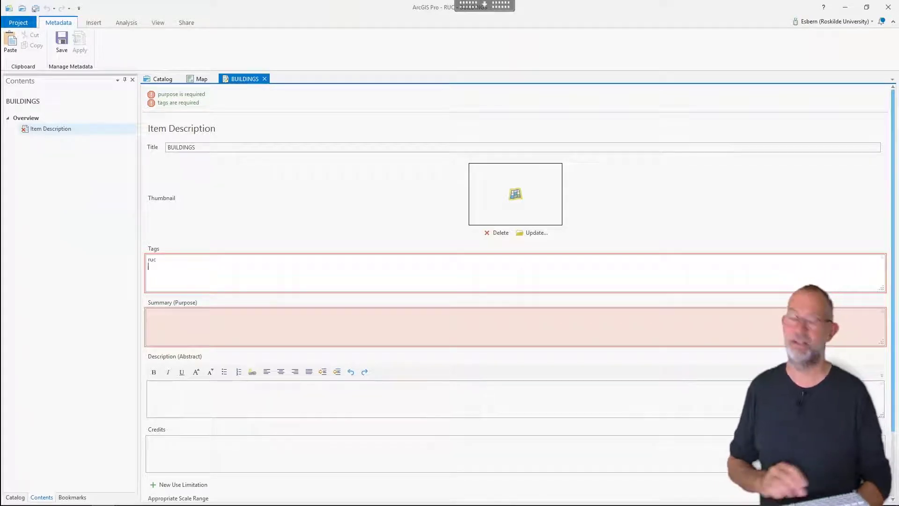
pyautogui.write('uc')
pyautogui.press('Return')
pyautogui.write('demo')
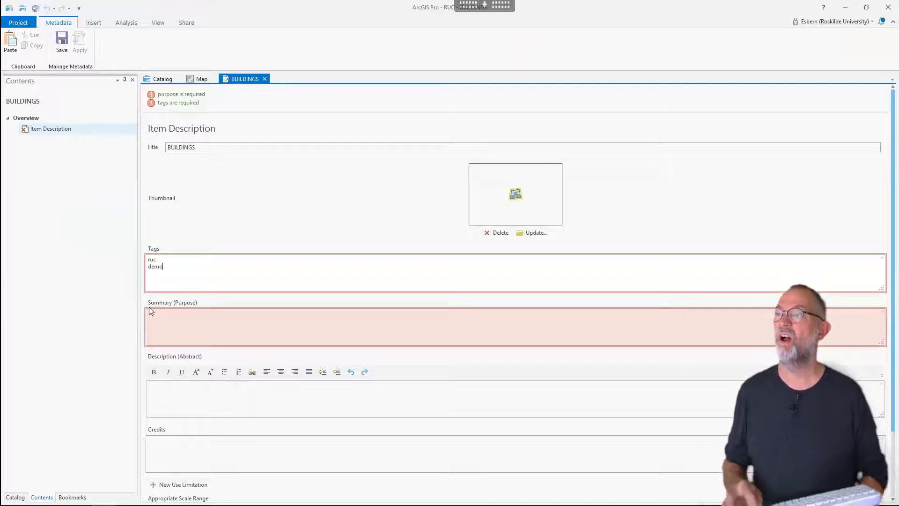
# Enter "mapping of buildings" as the summary (purpose) of the BUILDINGS feature class.
pyautogui.click(151, 312)
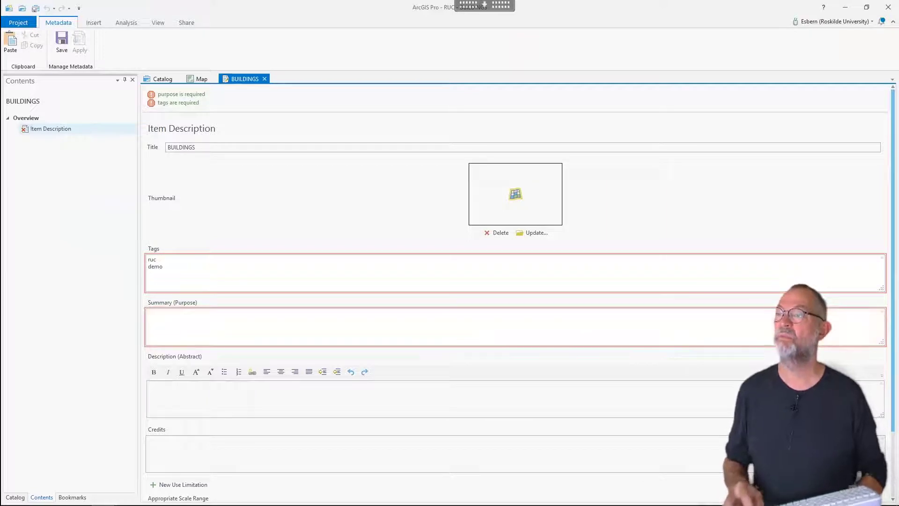
pyautogui.write('mapping')
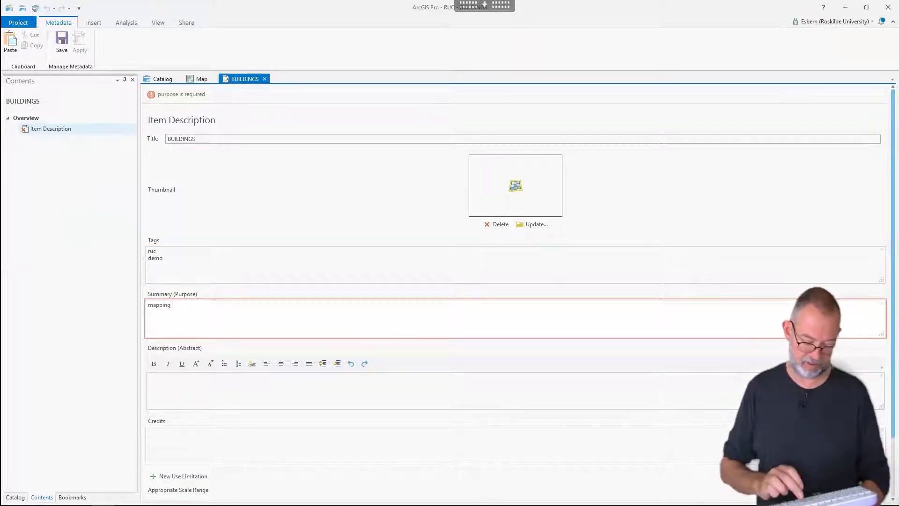
pyautogui.write(' of build')
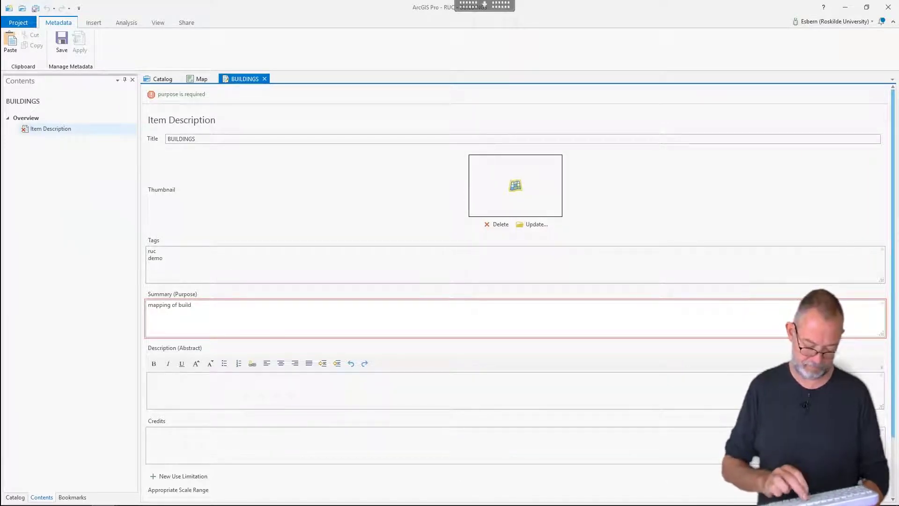
pyautogui.write('s')
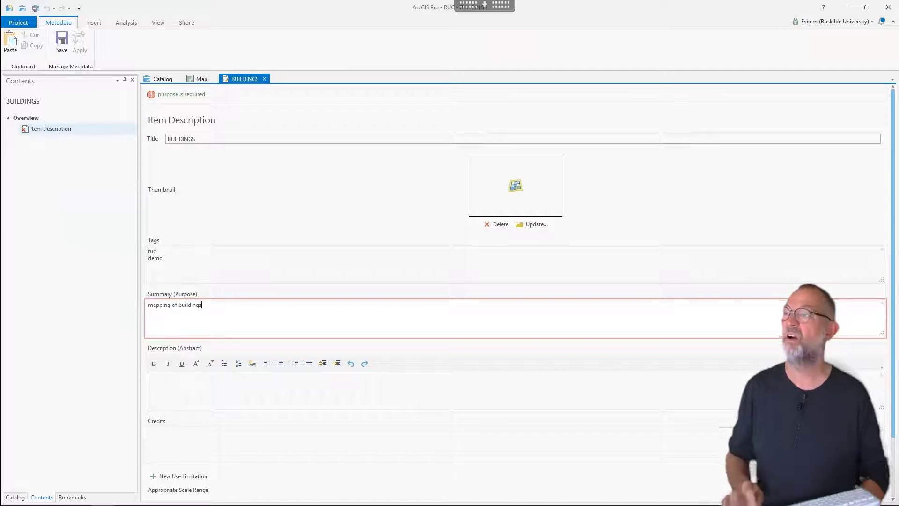
# Enter the description "there are two attributes use, specify builings use and student avg. number of students at any time".
pyautogui.click(183, 391)
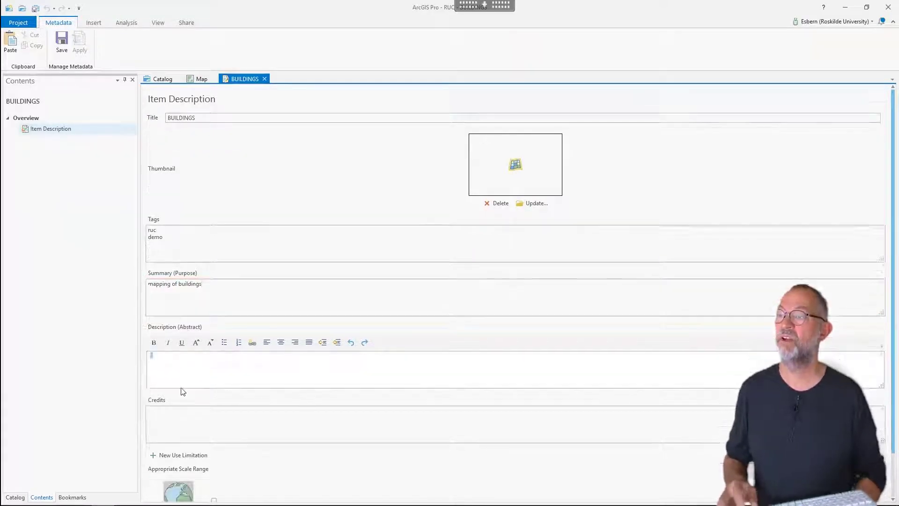
pyautogui.write('t')
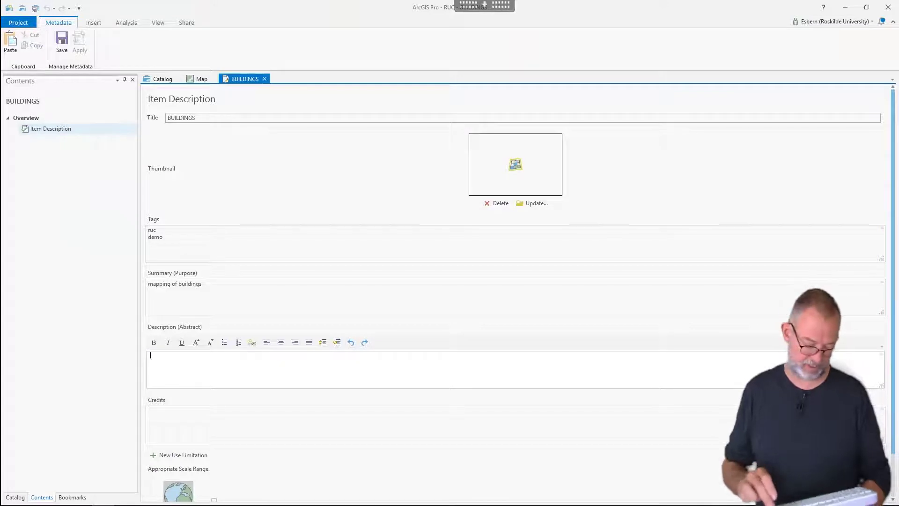
pyautogui.write('he')
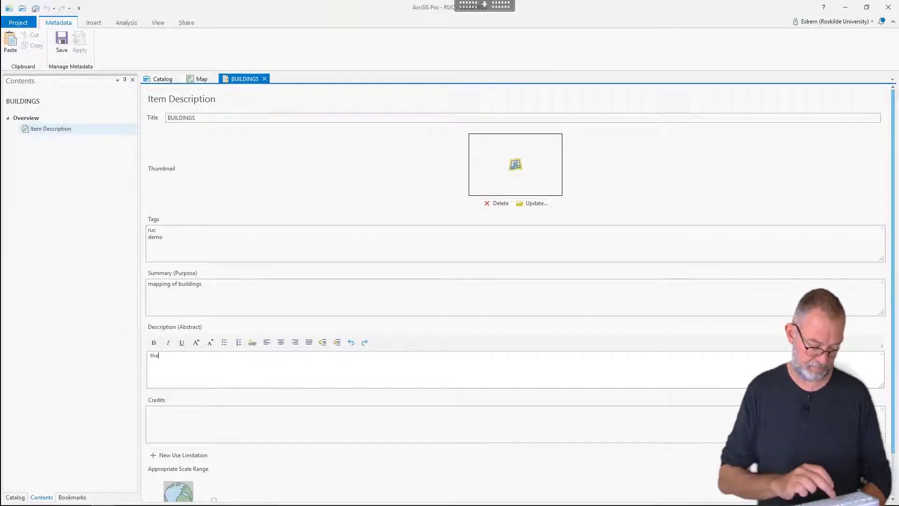
pyautogui.write('re are ')
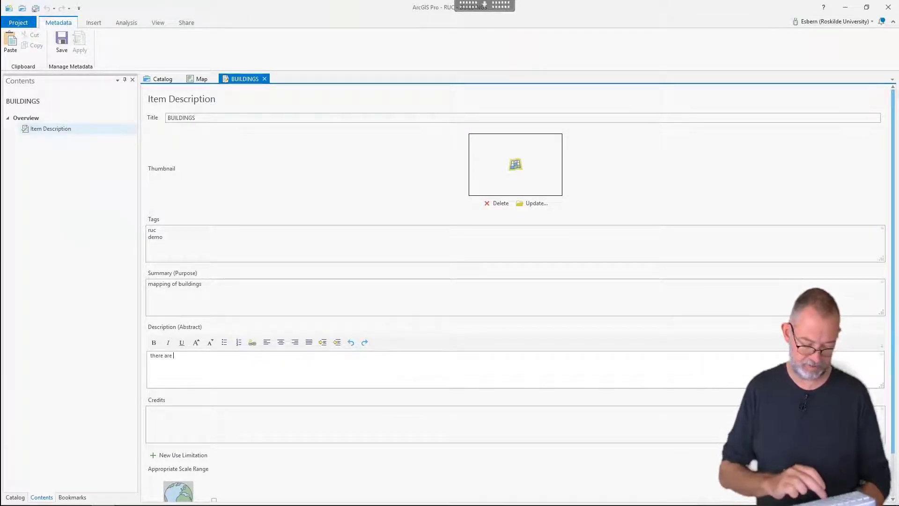
pyautogui.write('t')
pyautogui.write('wo ')
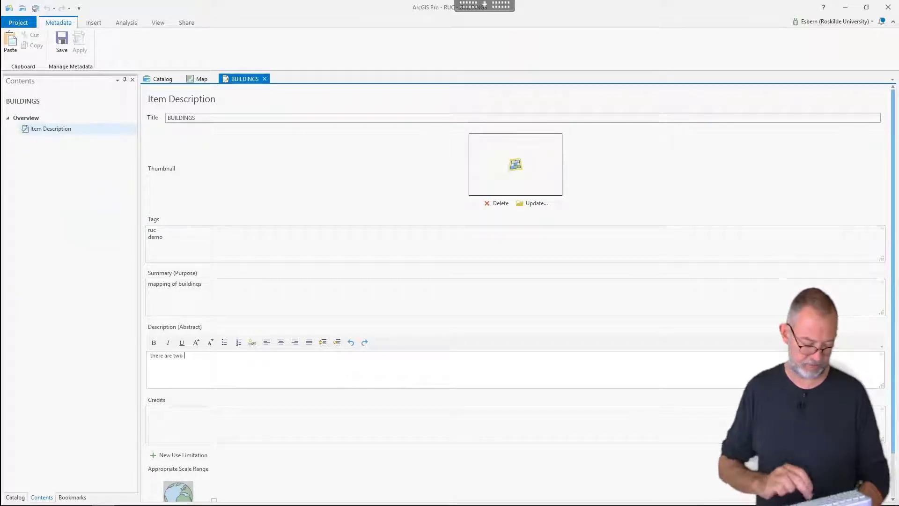
pyautogui.write('attri')
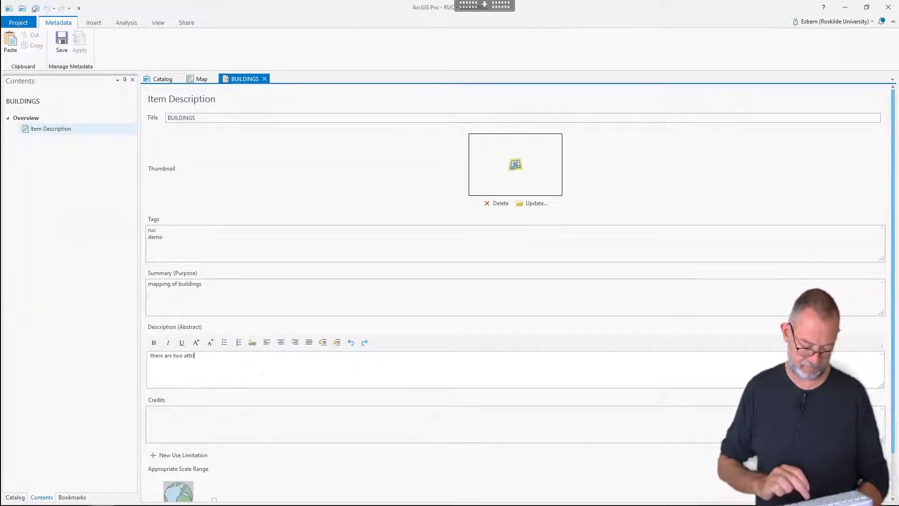
pyautogui.write('butes')
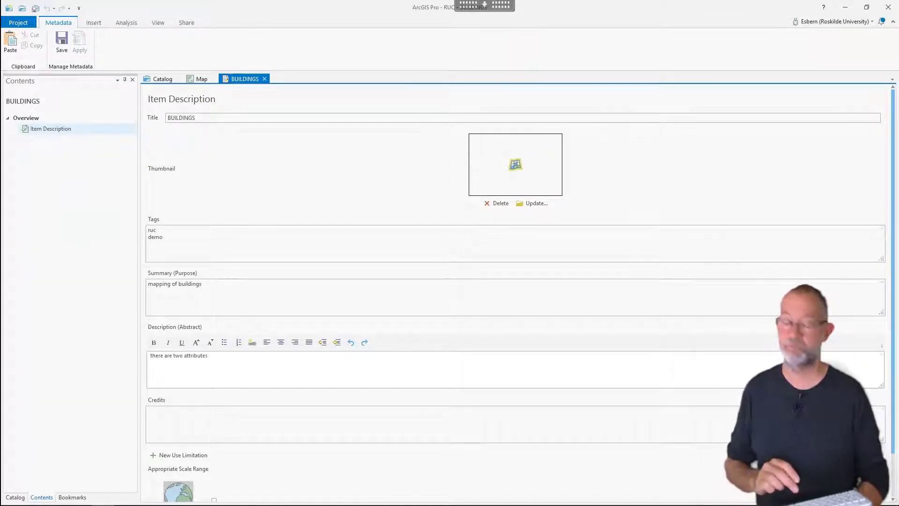
pyautogui.write(' use ')
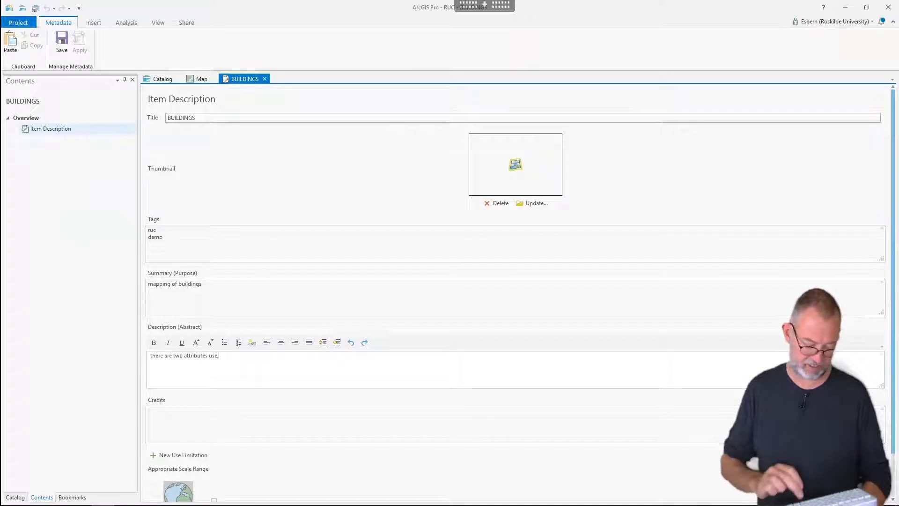
pyautogui.write(' spe')
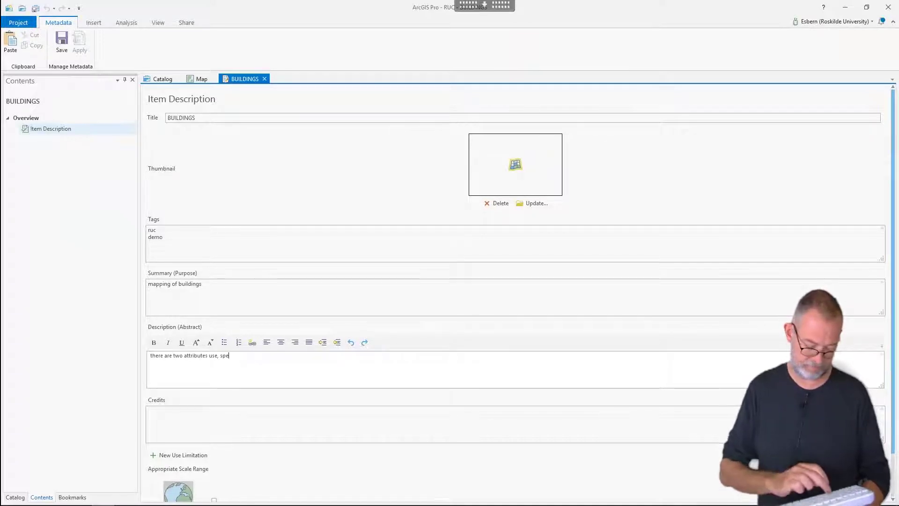
pyautogui.write('cif')
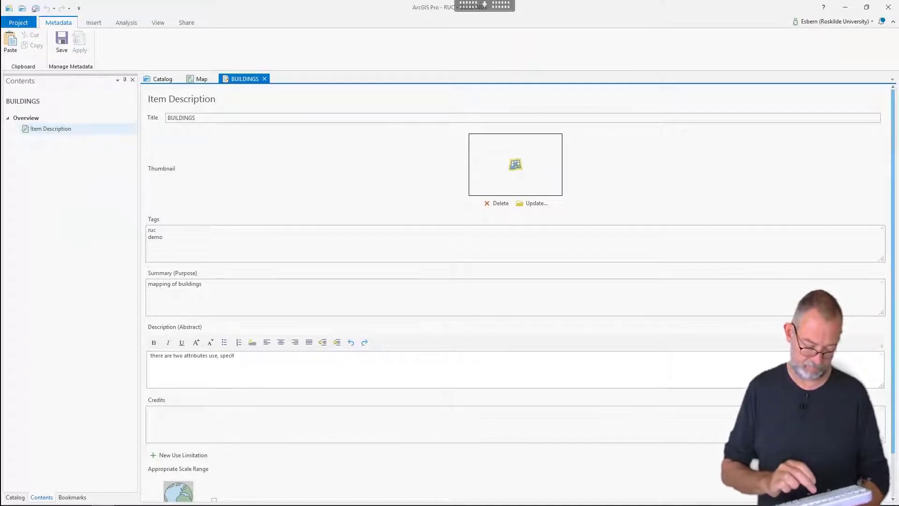
pyautogui.write('y buili')
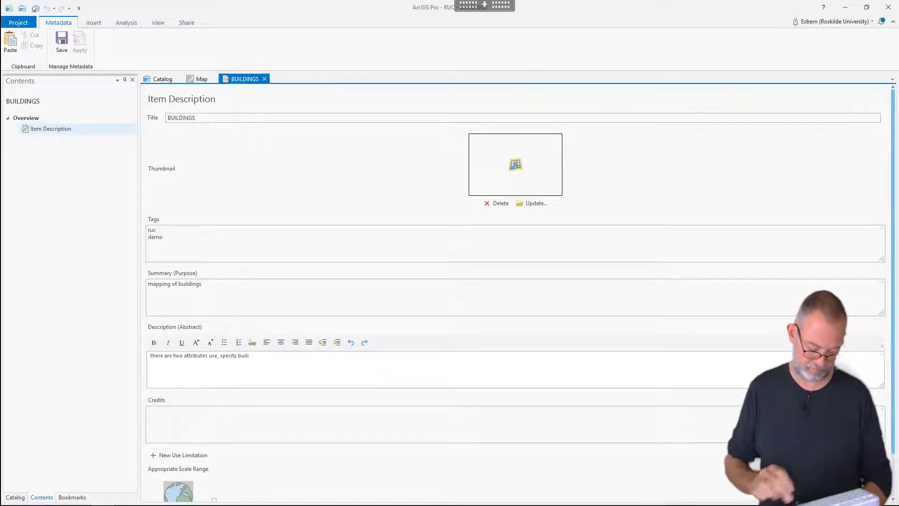
pyautogui.write('ng')
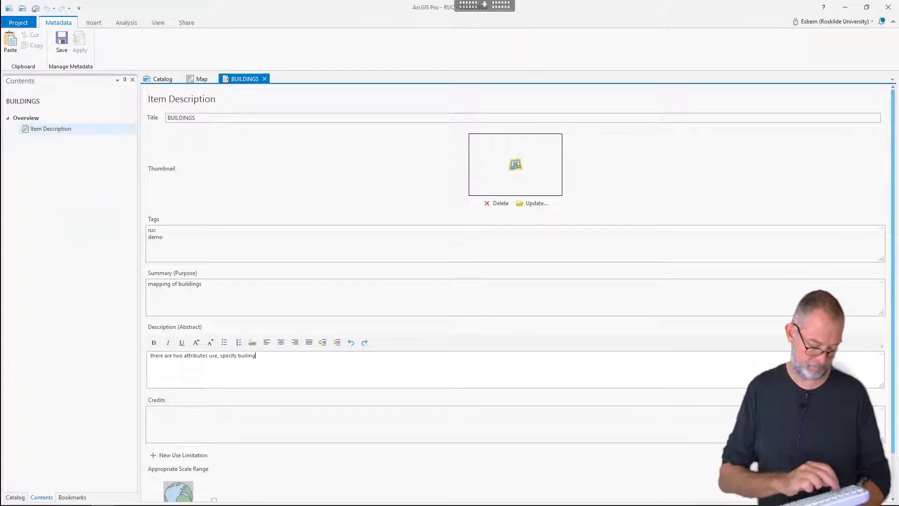
pyautogui.write('s use')
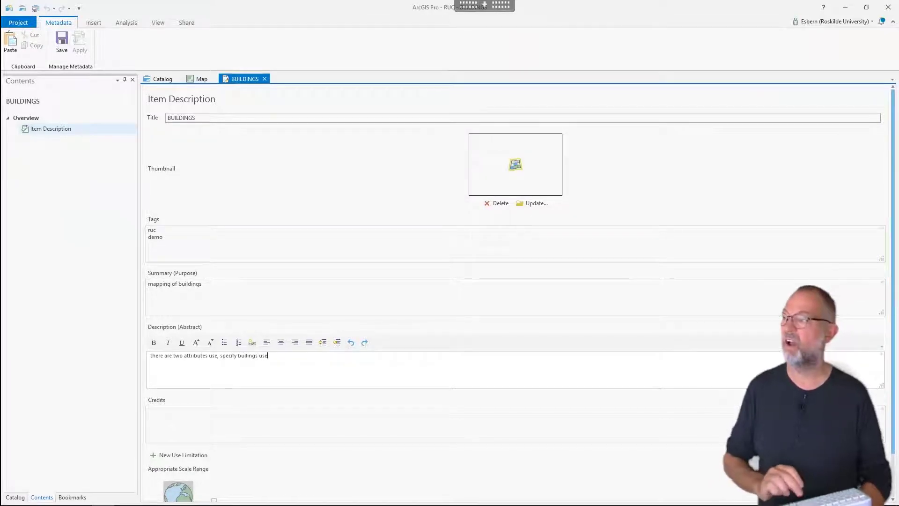
pyautogui.write(' an')
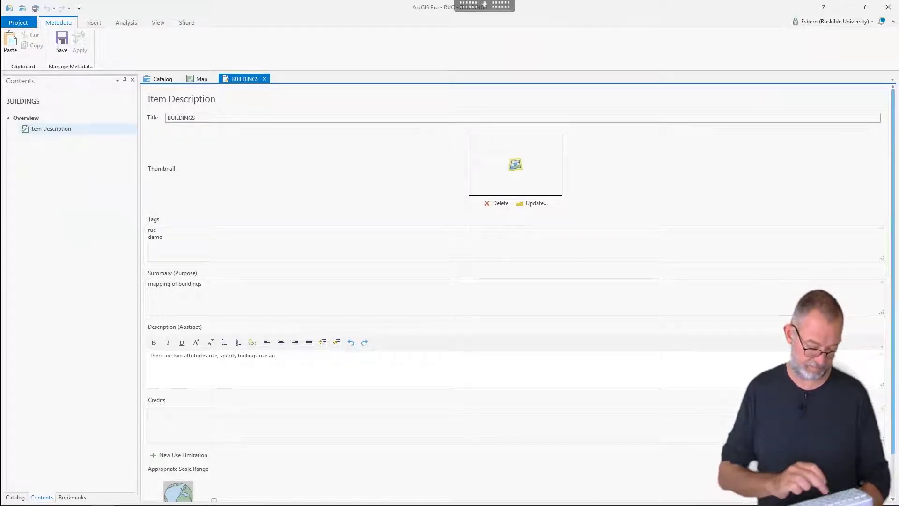
pyautogui.write('d stu')
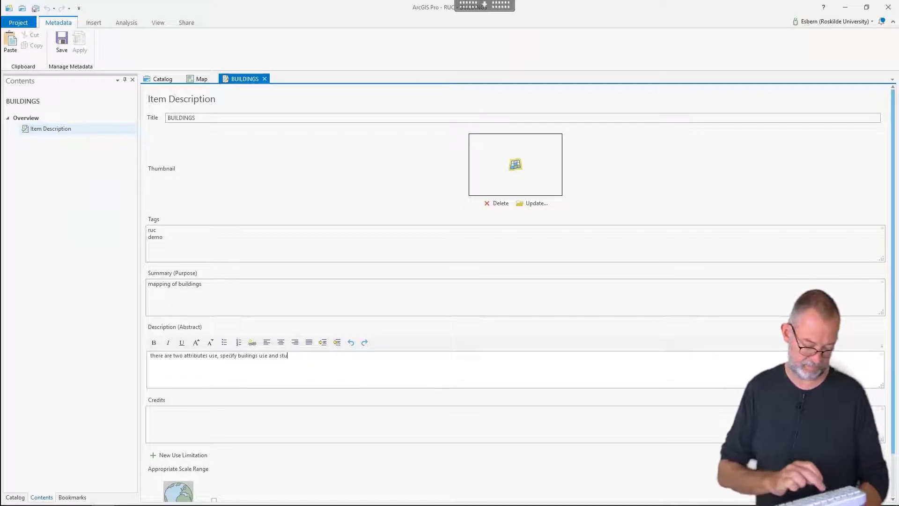
pyautogui.write('dent')
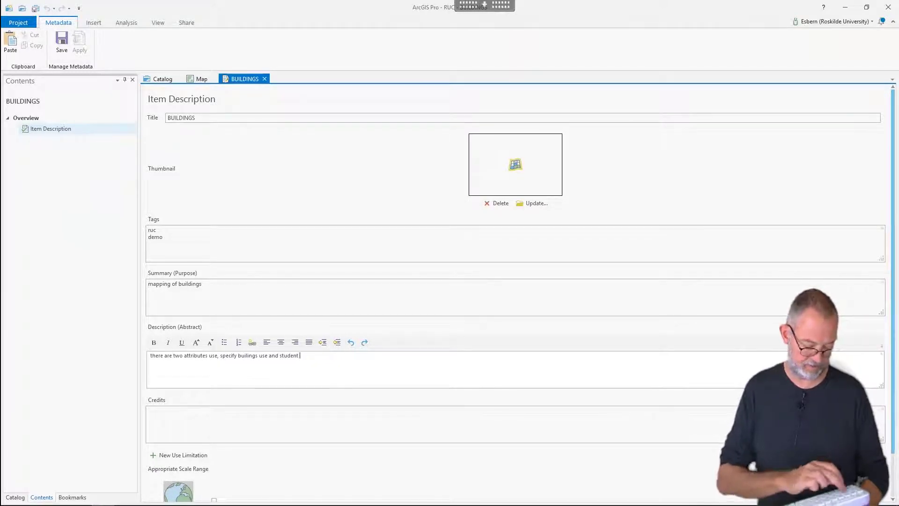
pyautogui.write(' avg,')
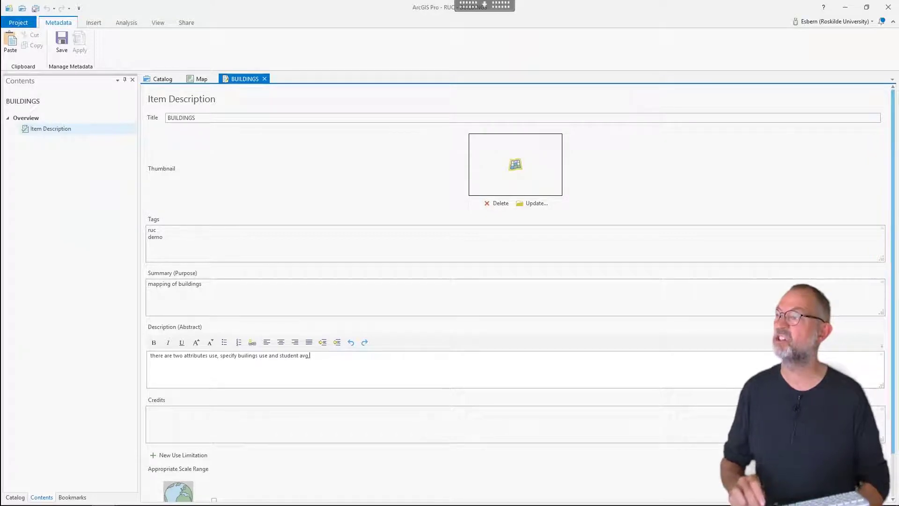
pyautogui.press('BackSpace')
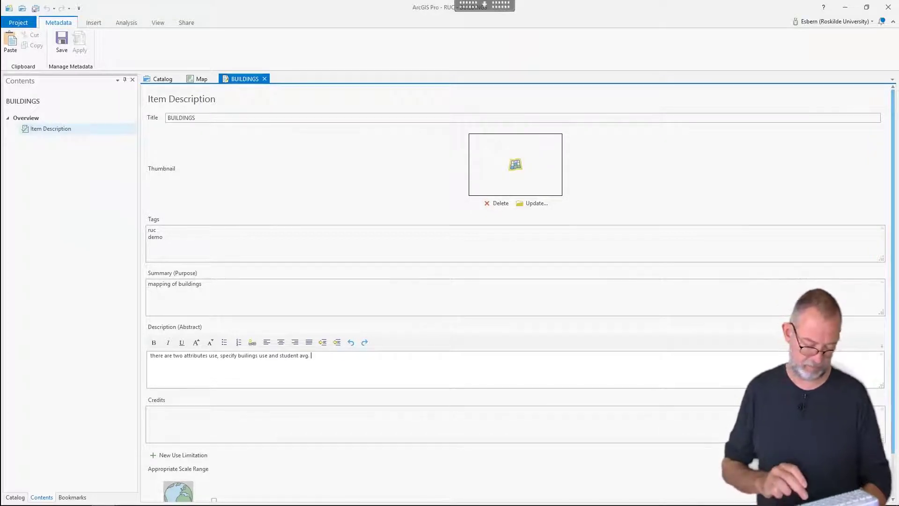
pyautogui.write('. num')
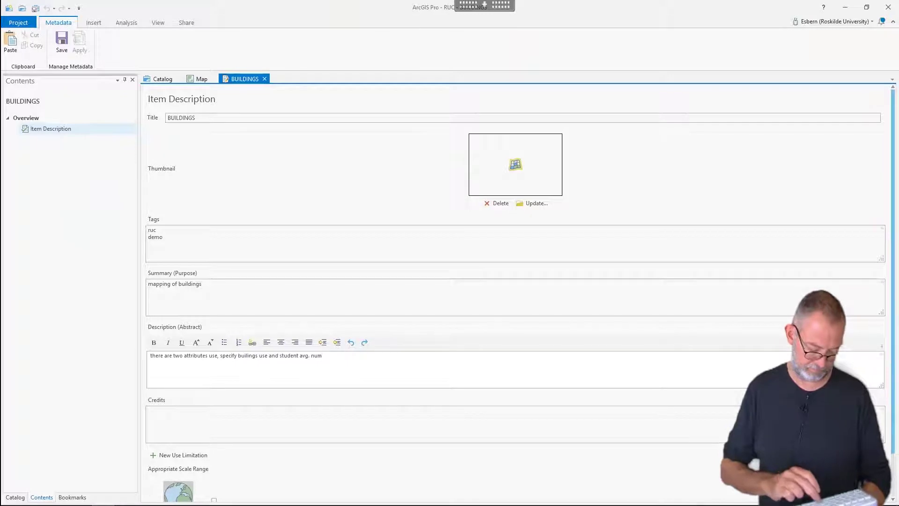
pyautogui.write('ber ')
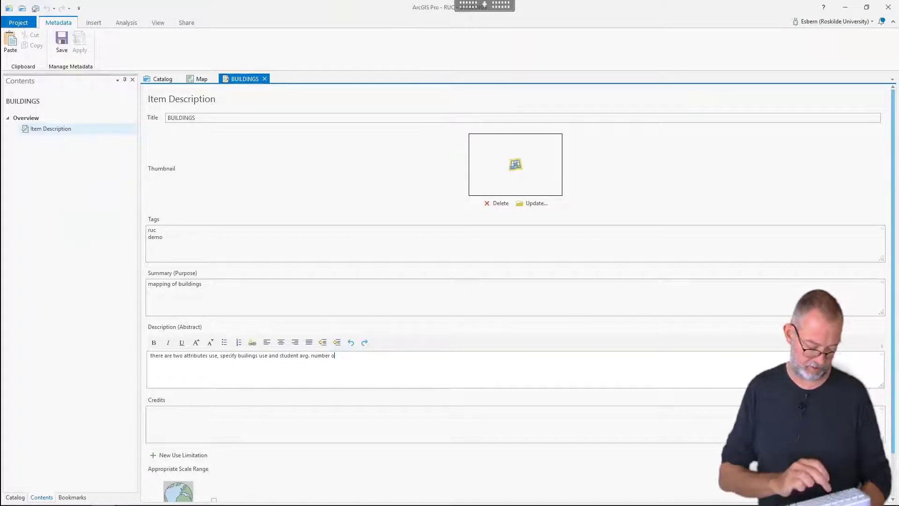
pyautogui.write('of st')
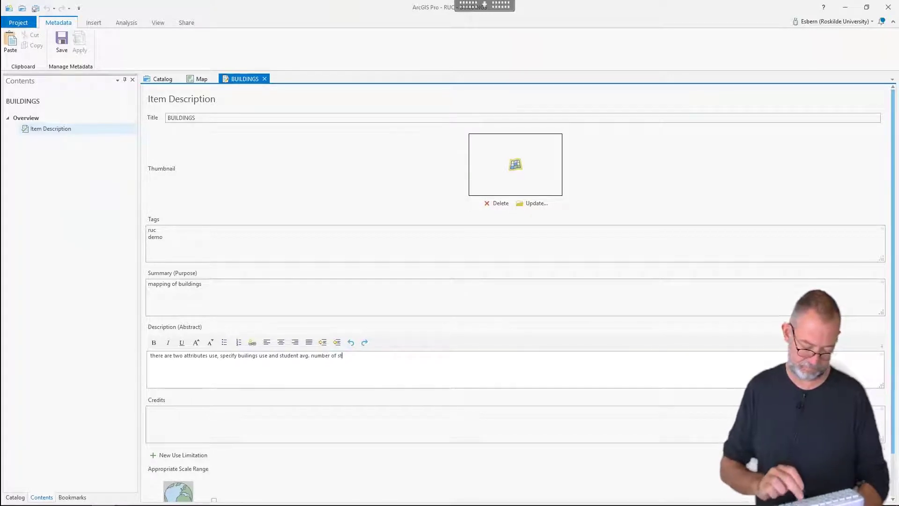
pyautogui.write('udent')
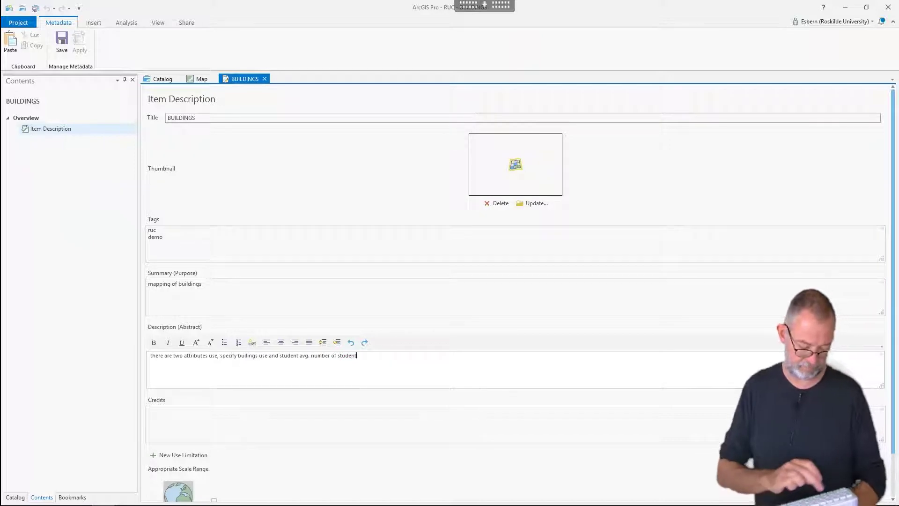
pyautogui.write('s at a')
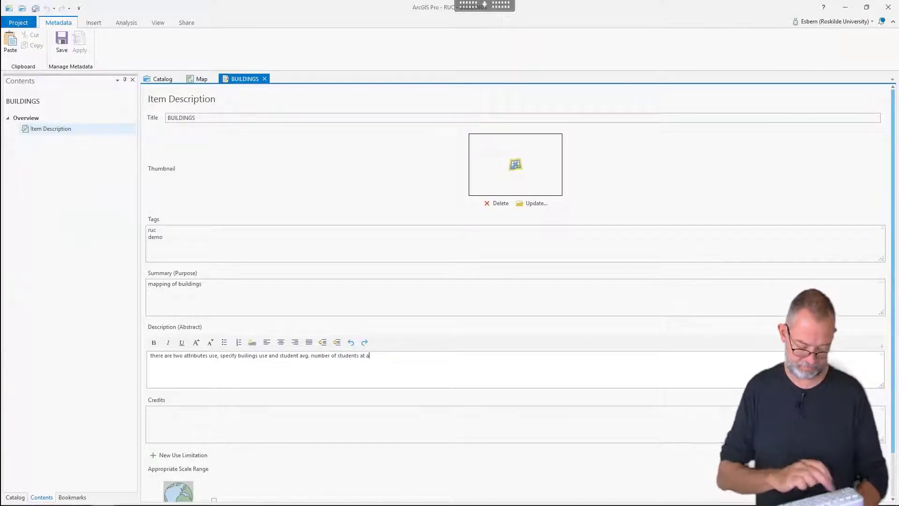
pyautogui.write('ny ti')
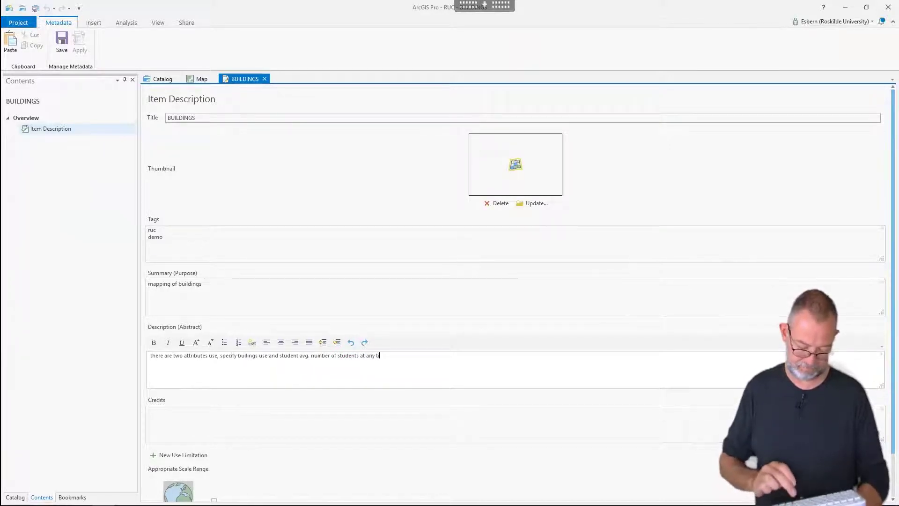
pyautogui.write('me')
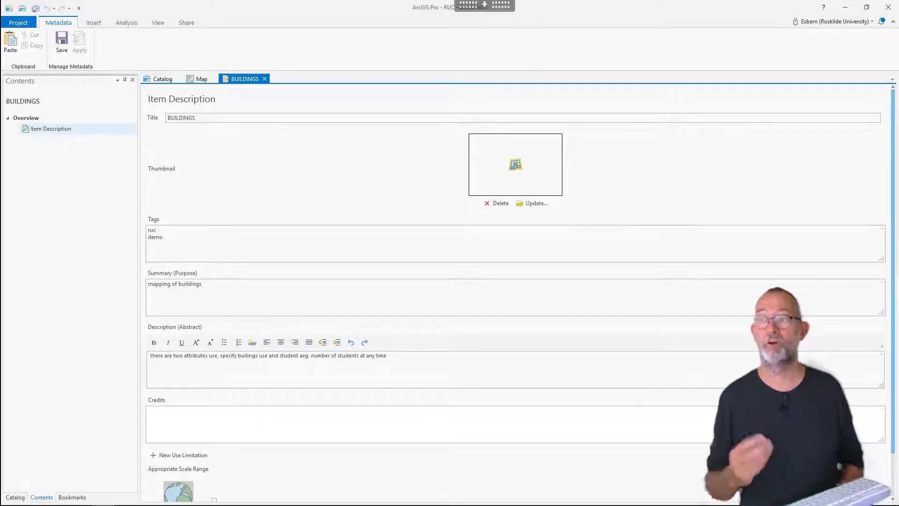
# Enter the author's surname as the credits, and save and close the BUILDINGS metadata.
pyautogui.write('ho')
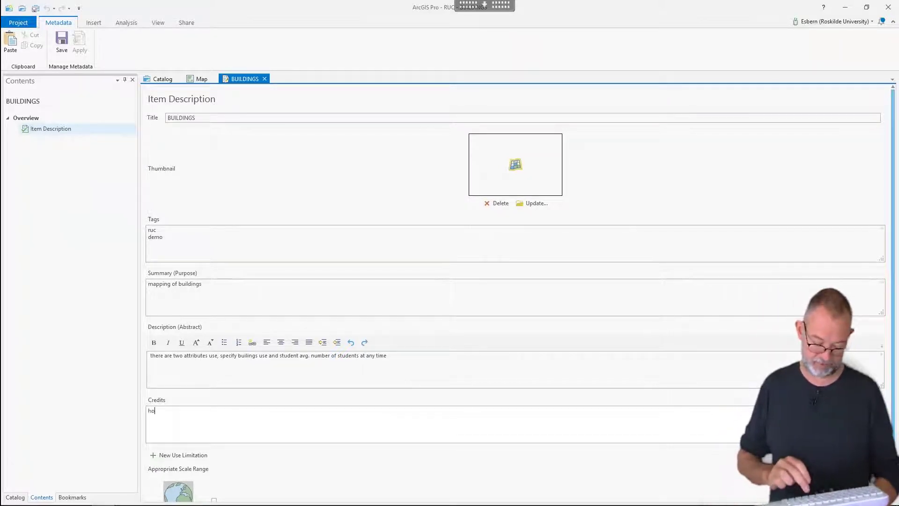
pyautogui.write('lmes')
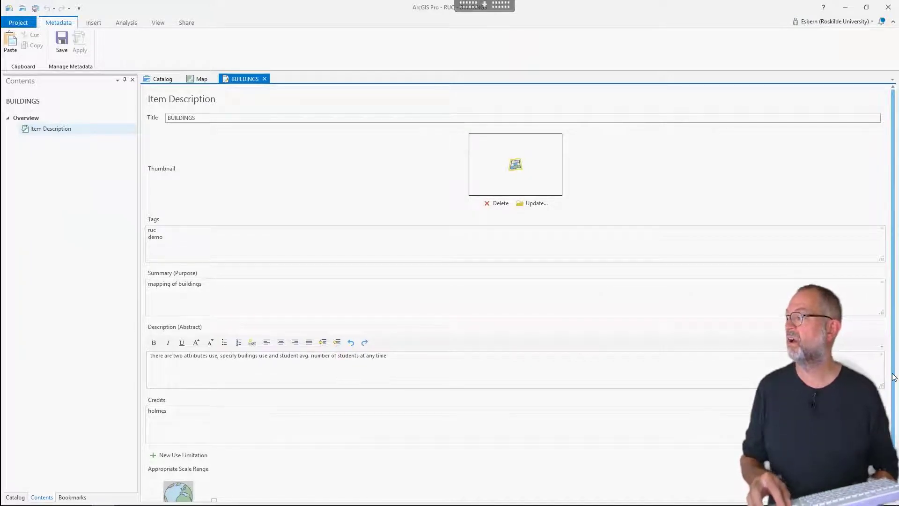
pyautogui.scroll(-2, 893, 377)
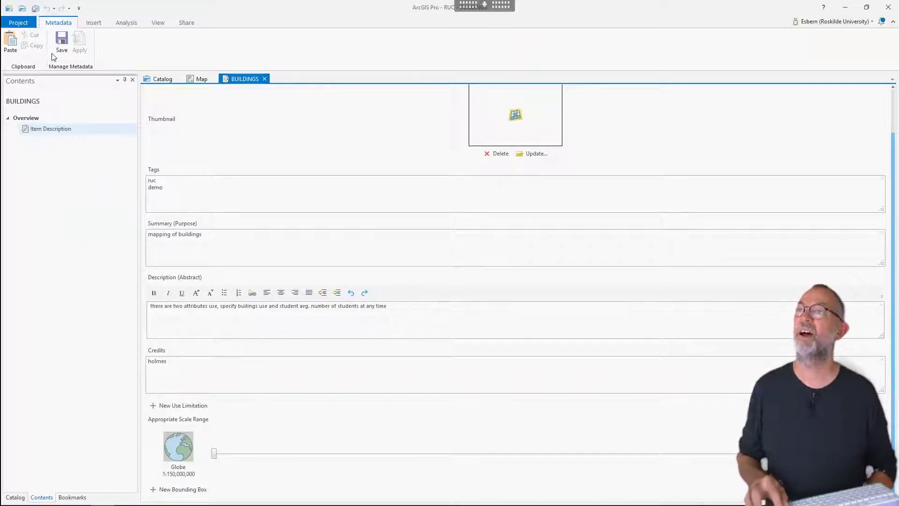
pyautogui.click(62, 42)
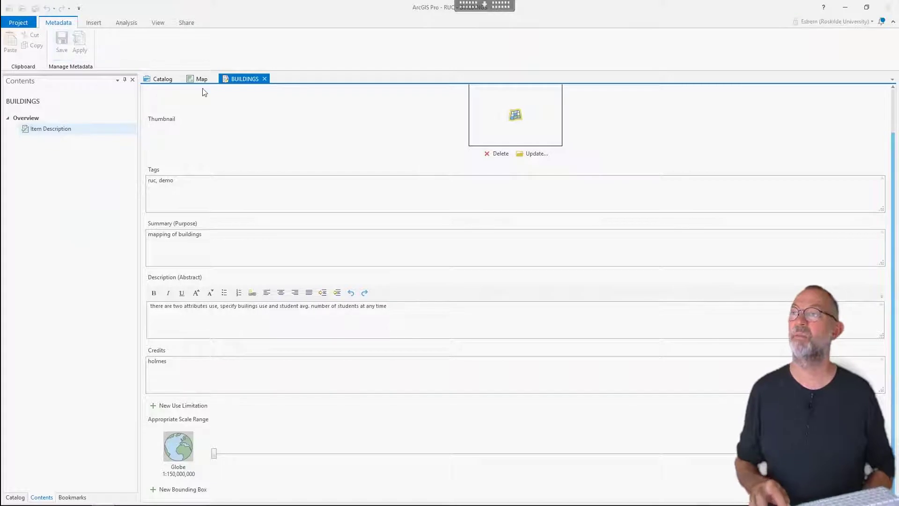
pyautogui.click(265, 79)
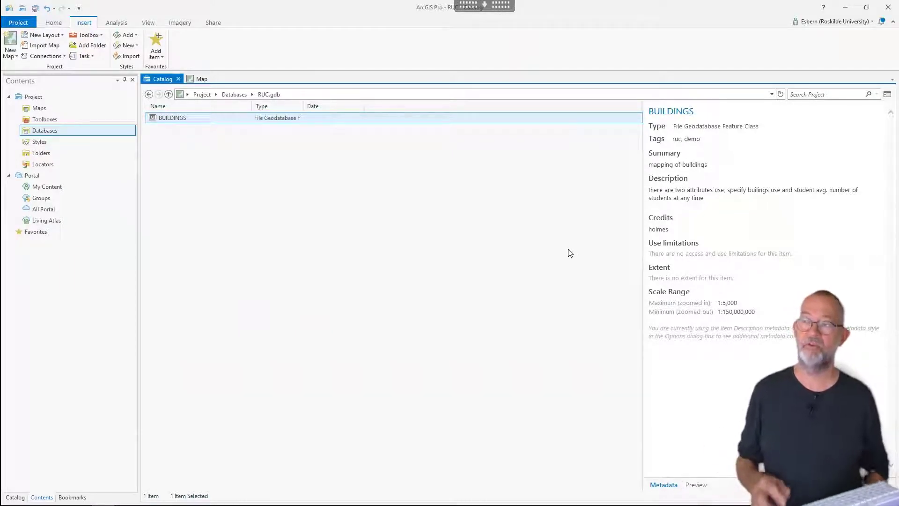
# Add the BUILDINGS feature class to the map and switch to the map view.
pyautogui.rightClick(189, 118)
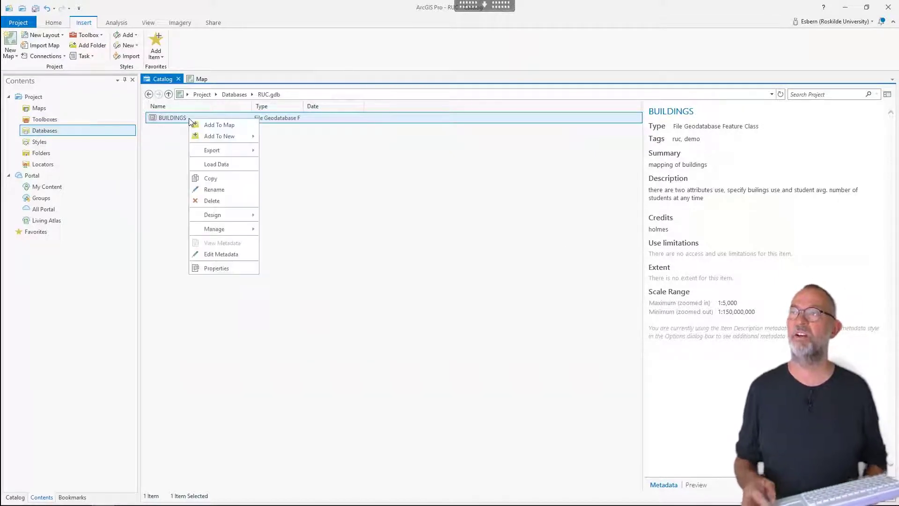
pyautogui.click(218, 128)
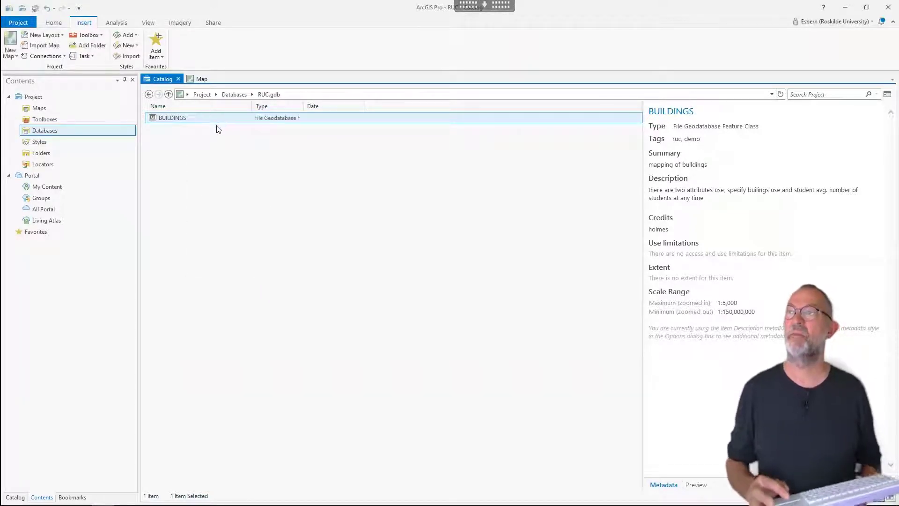
pyautogui.click(201, 80)
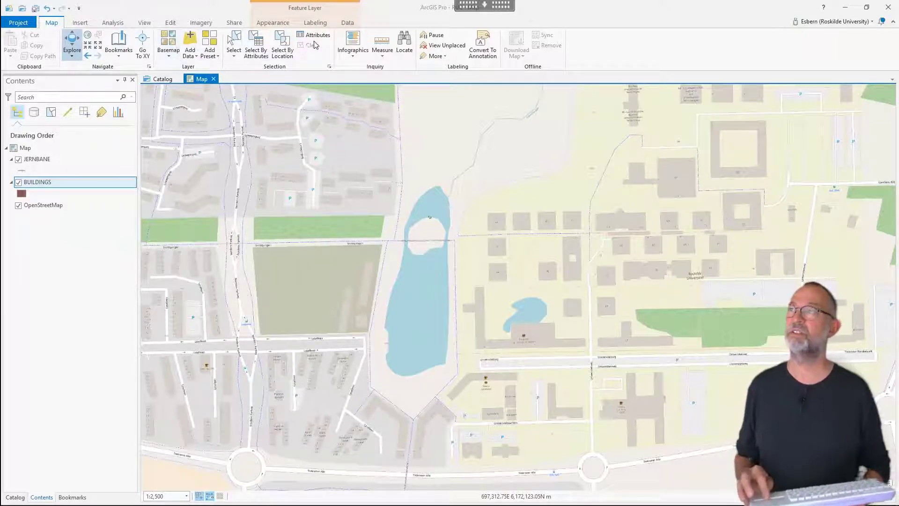
pyautogui.click(170, 22)
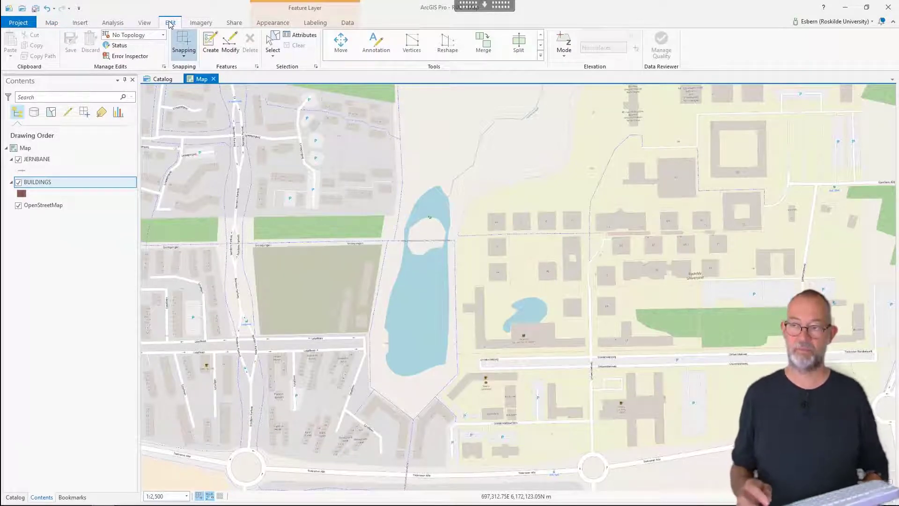
pyautogui.click(85, 23)
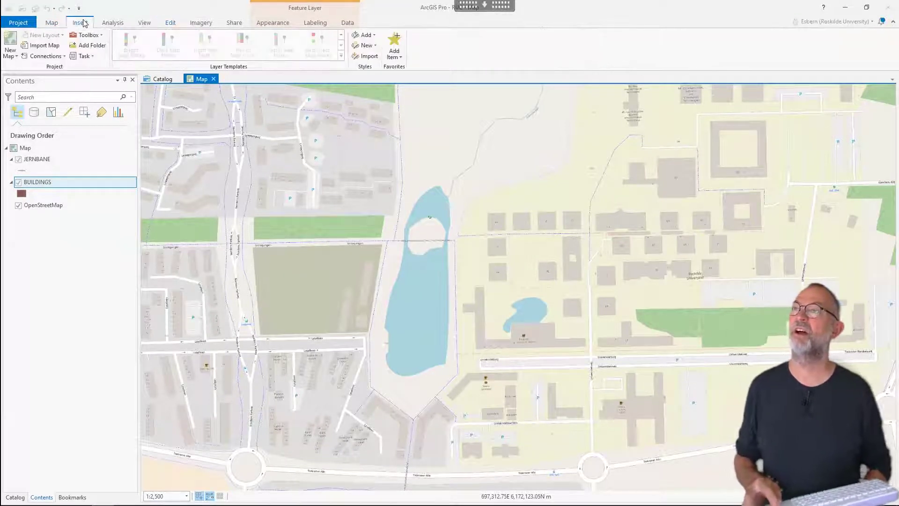
pyautogui.click(112, 24)
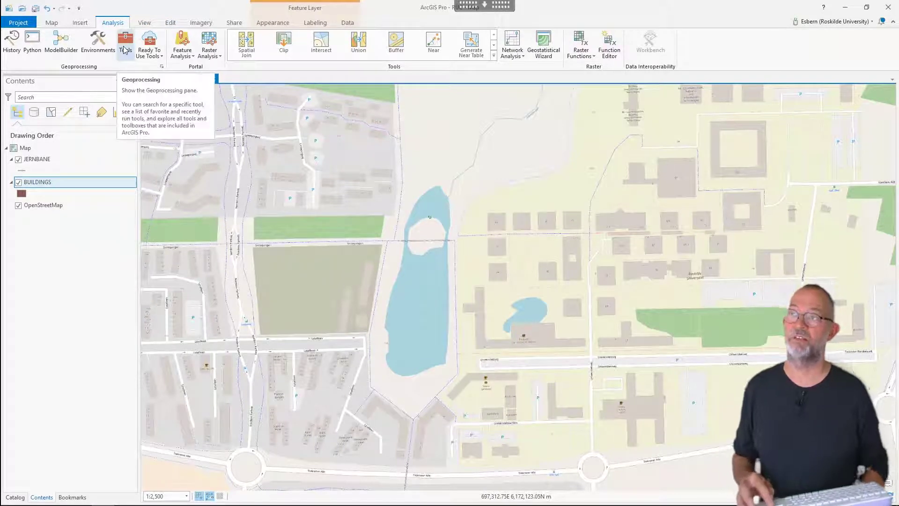
# Draw a rectangular BUILDINGS feature of about 616 m² over the westernmost square building in the campus row east of the lake.
pyautogui.click(178, 26)
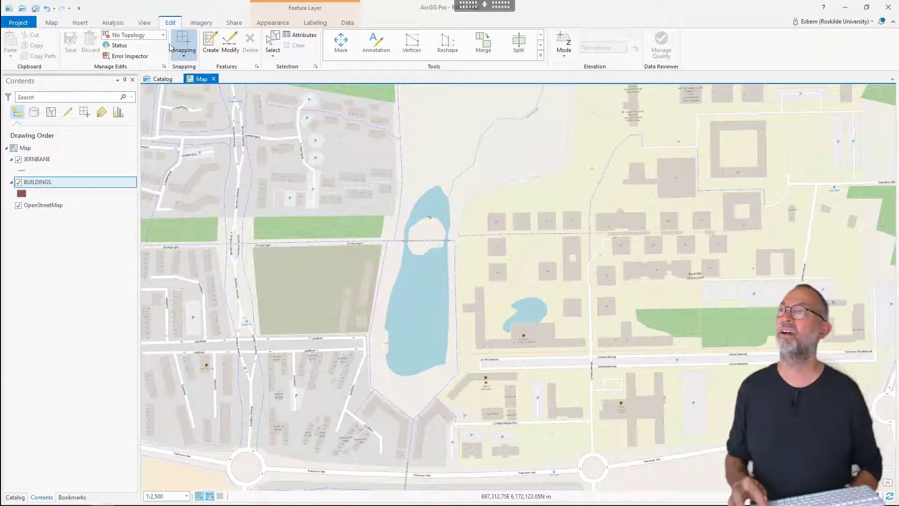
pyautogui.click(212, 49)
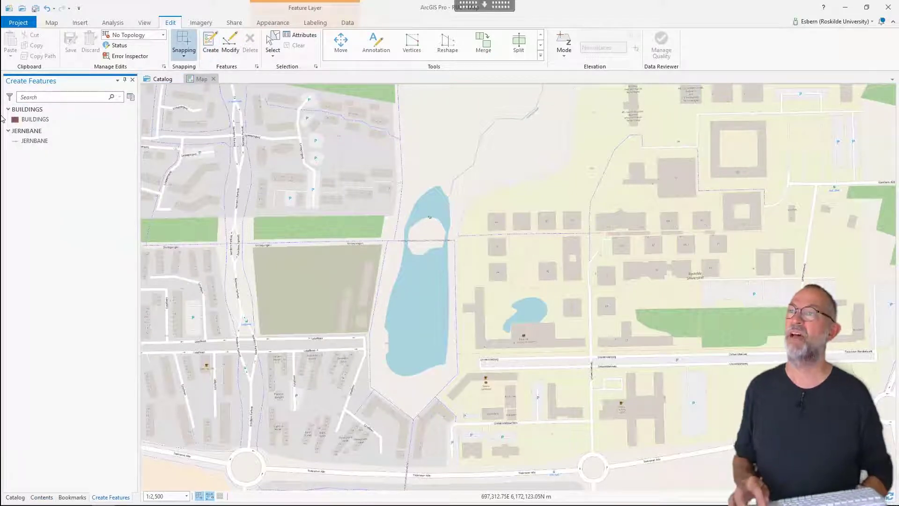
pyautogui.click(30, 143)
pyautogui.click(30, 143)
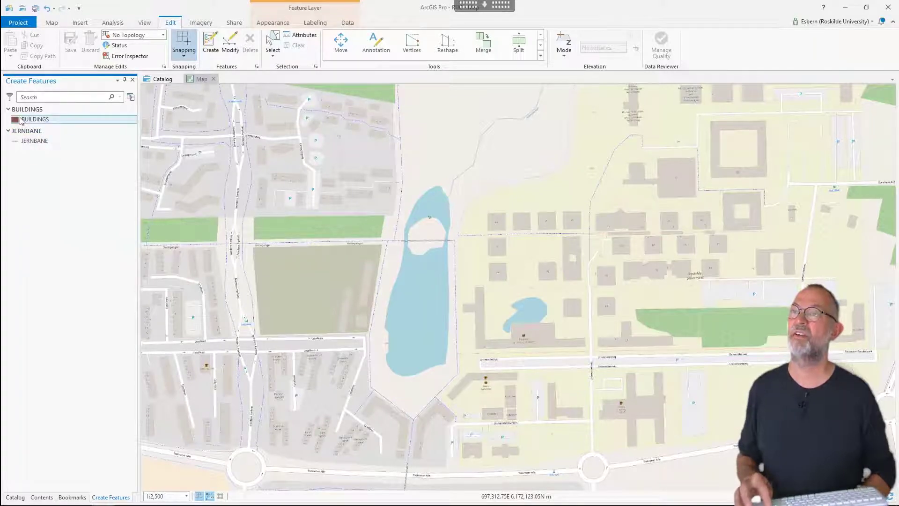
pyautogui.click(21, 120)
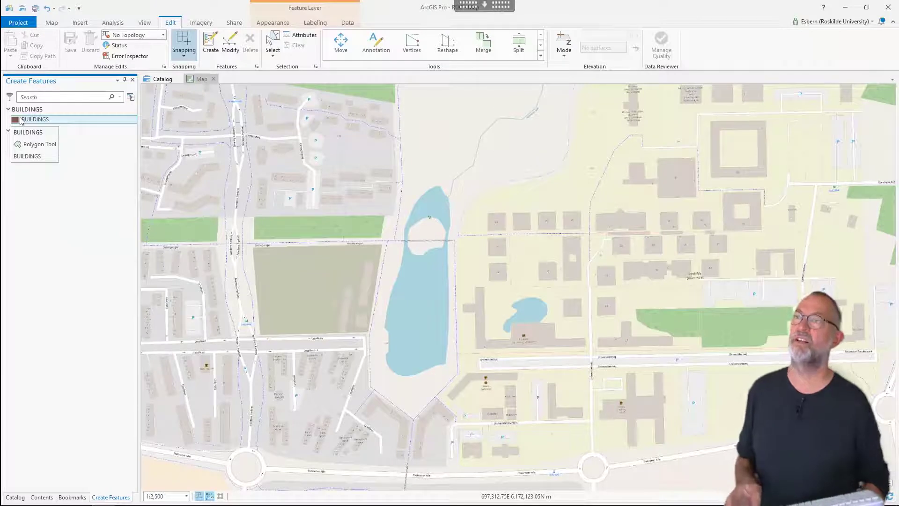
pyautogui.click(21, 121)
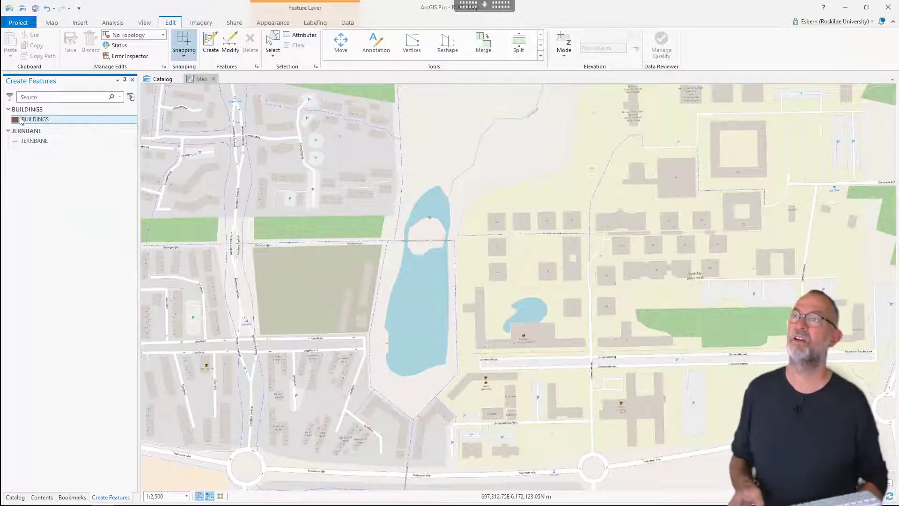
pyautogui.click(21, 120)
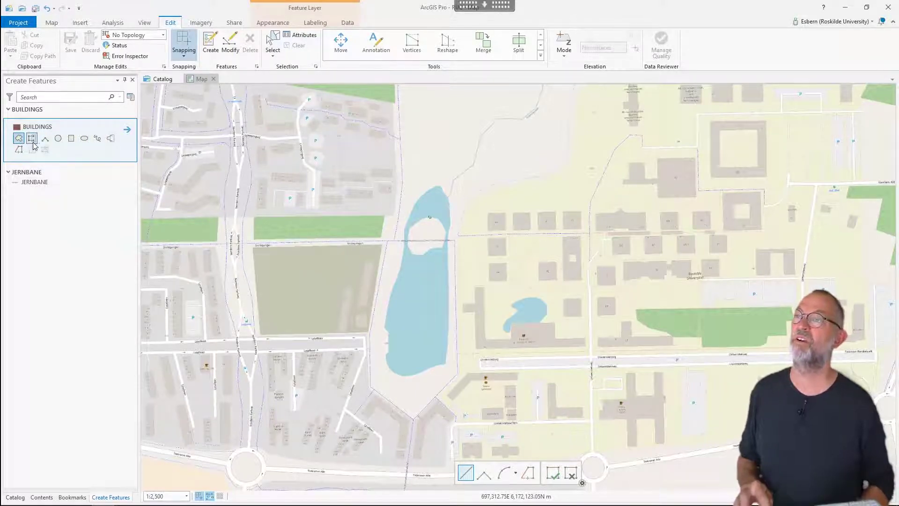
pyautogui.click(75, 140)
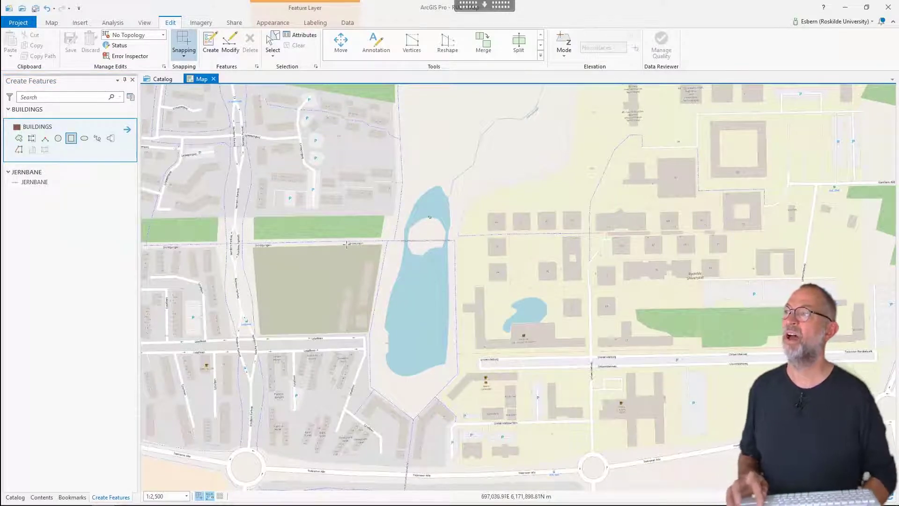
pyautogui.click(487, 215)
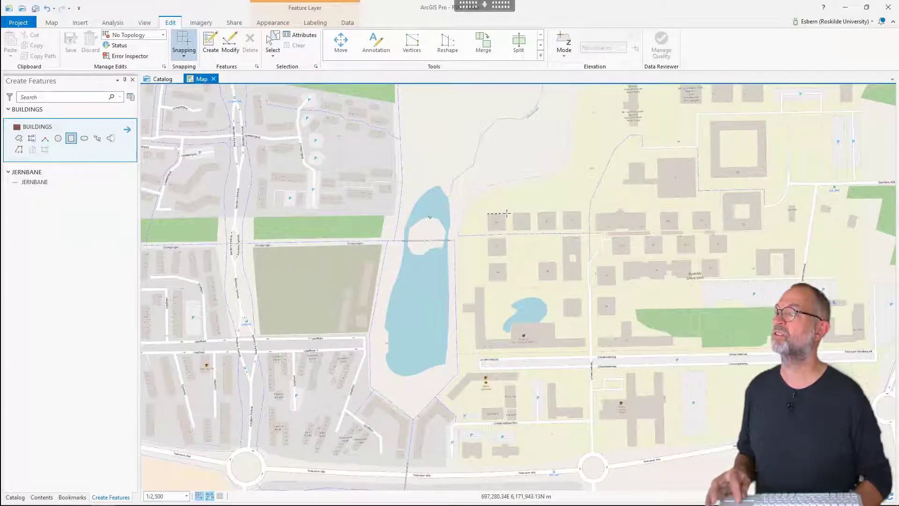
pyautogui.click(505, 215)
pyautogui.click(505, 231)
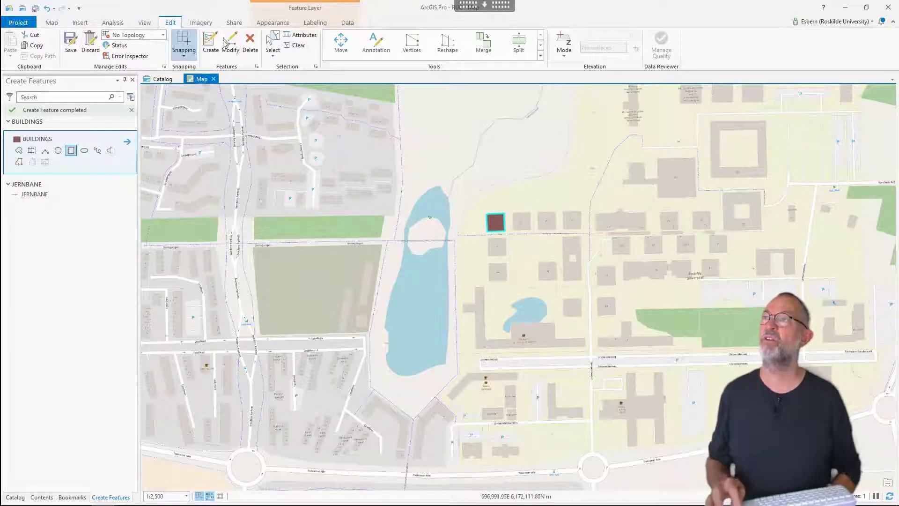
# Set the new building's USE attribute to ise and its students attribute to 200.
pyautogui.click(303, 36)
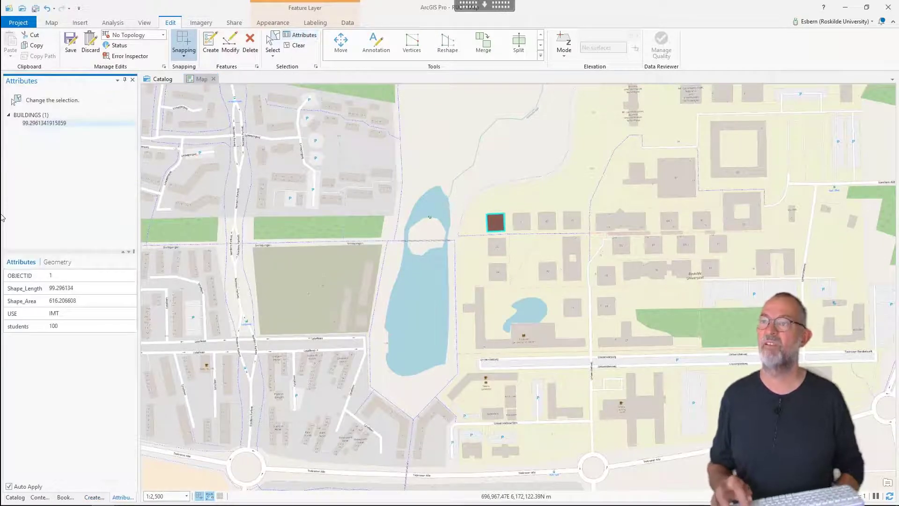
pyautogui.click(86, 315)
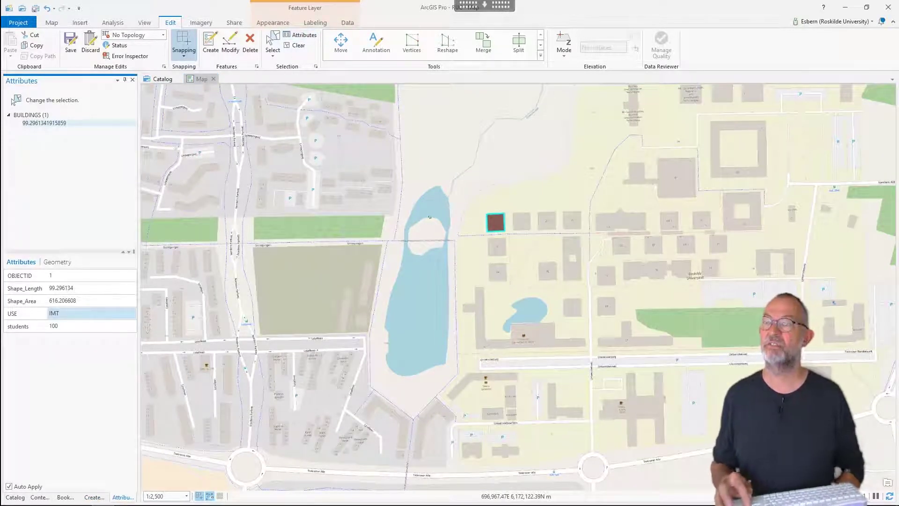
pyautogui.click(70, 325)
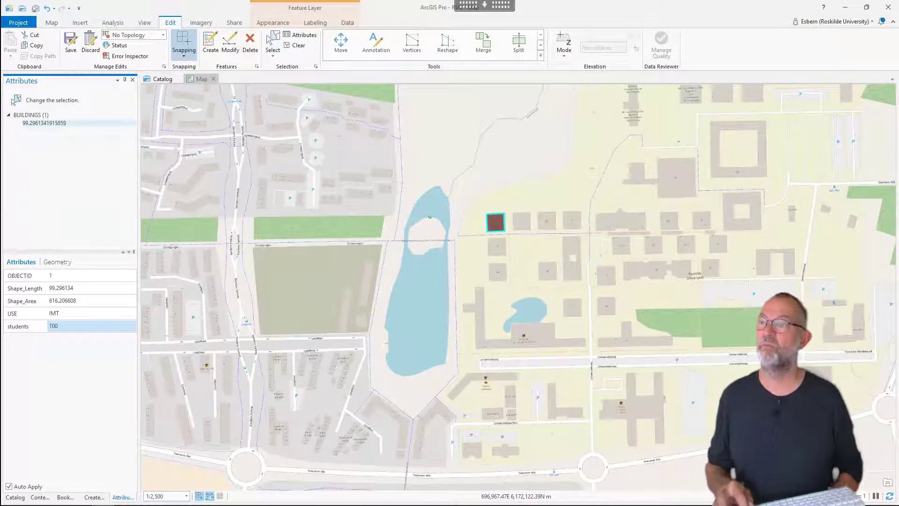
pyautogui.click(71, 315)
pyautogui.click(72, 316)
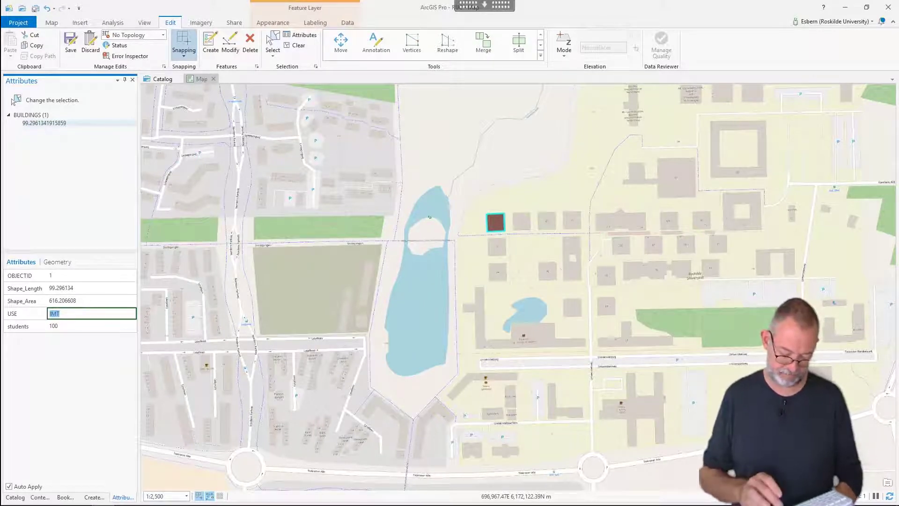
pyautogui.press('BackSpace')
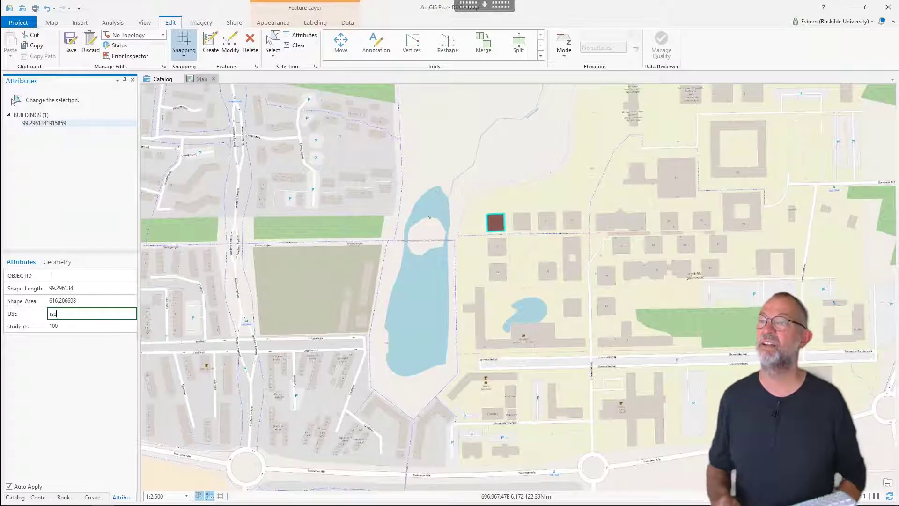
pyautogui.press('Tab')
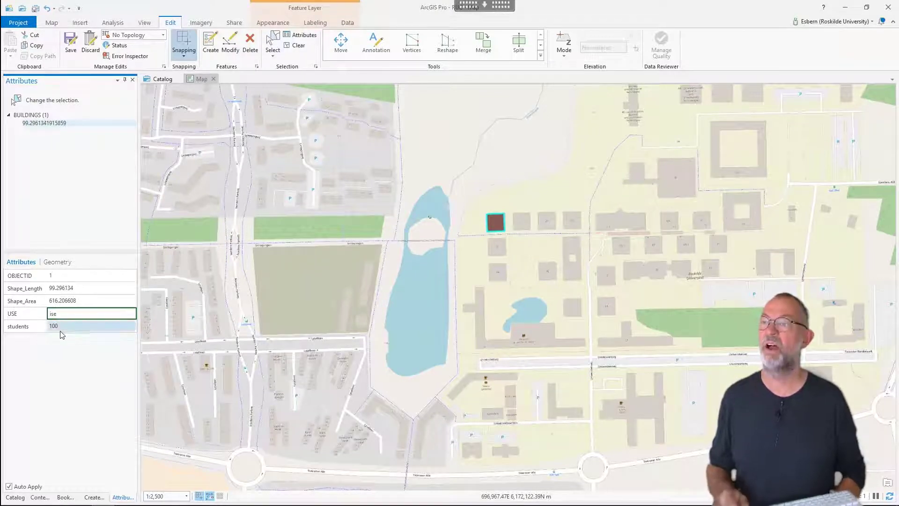
pyautogui.press('Tab')
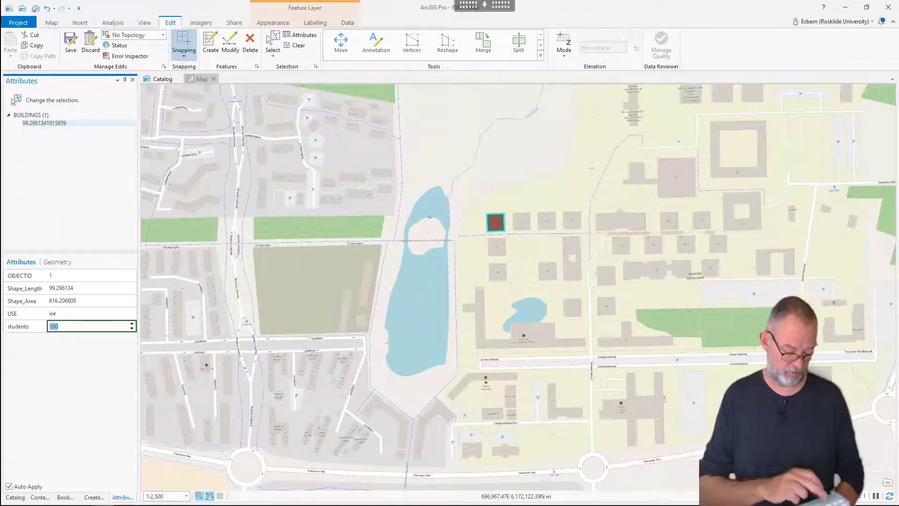
pyautogui.write('200')
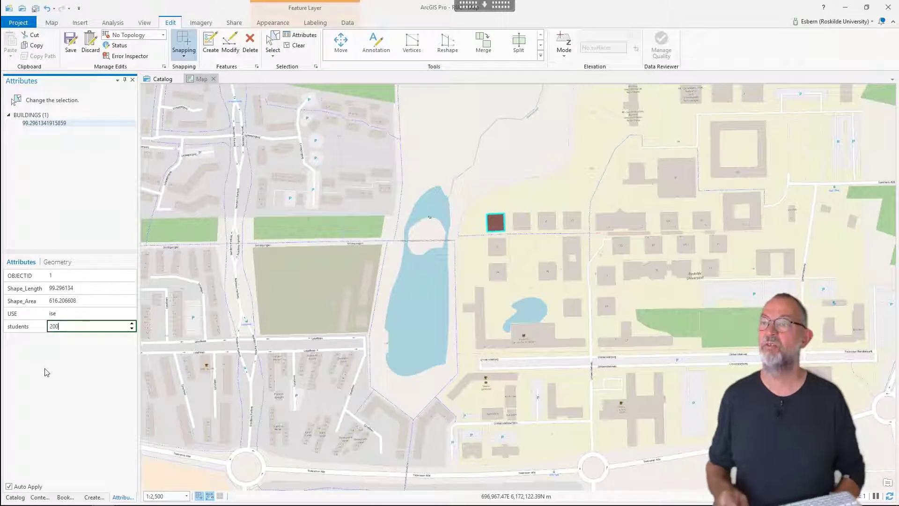
pyautogui.press('Return')
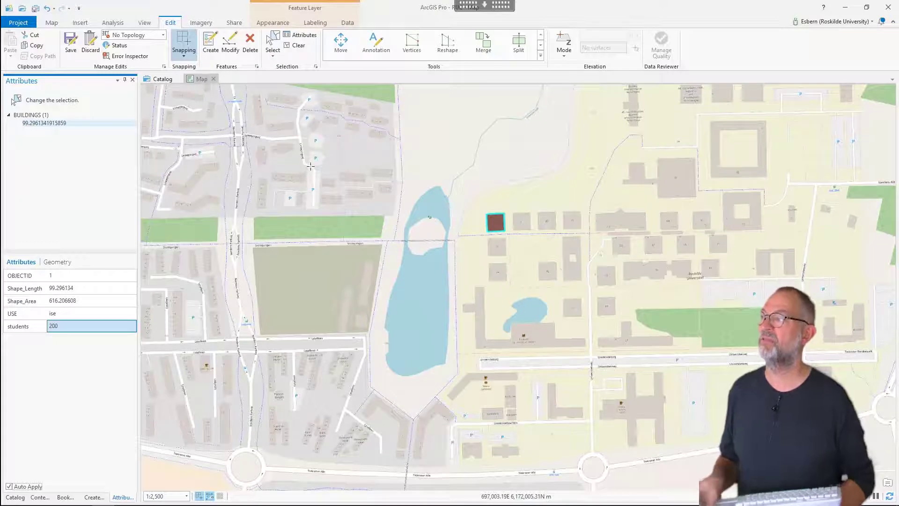
# Draw a trial BUILDINGS rectangle of about 1,471 m² in the residential area west of Nordens Parkvej, and delete it.
pyautogui.click(181, 180)
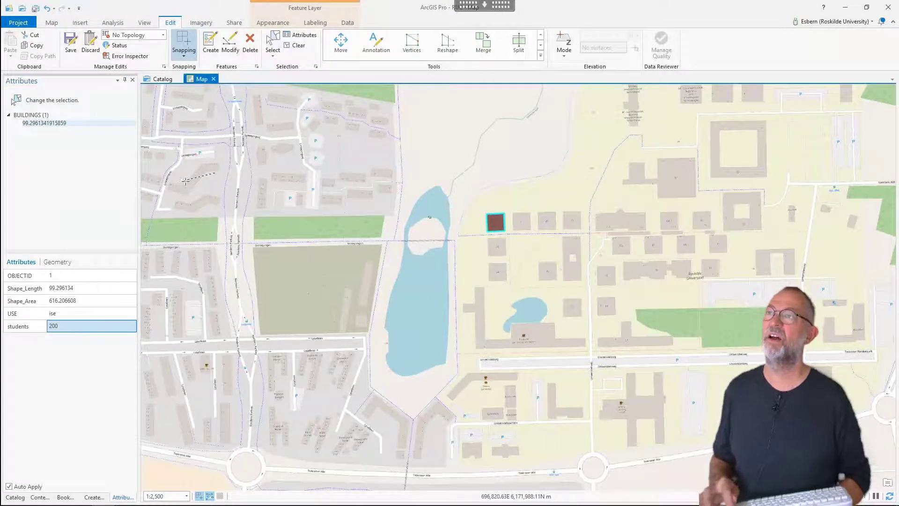
pyautogui.click(232, 198)
pyautogui.scroll(3, 234, 198)
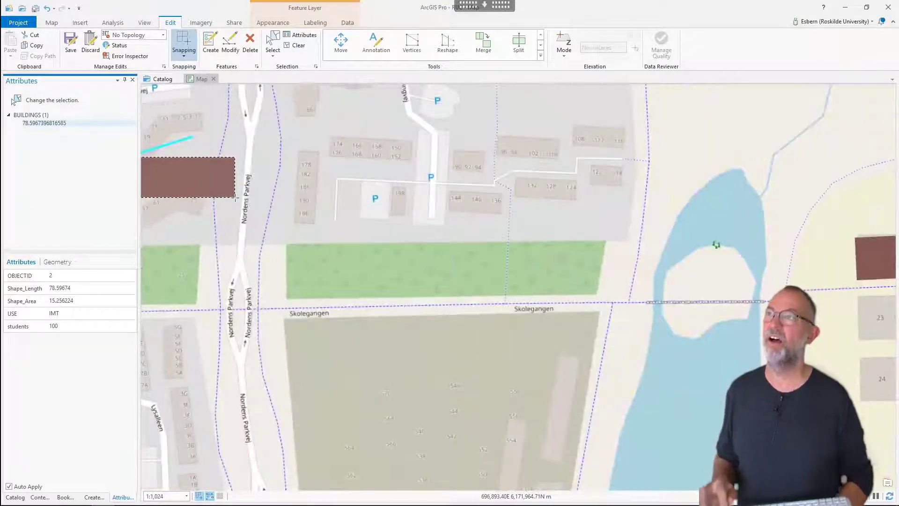
pyautogui.scroll(5, 236, 197)
pyautogui.click(235, 198)
pyautogui.scroll(-4, 235, 197)
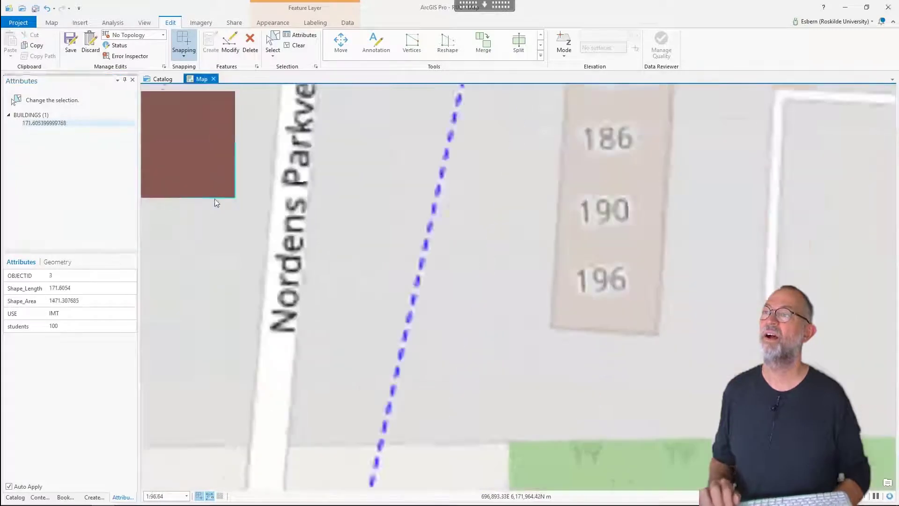
pyautogui.scroll(-4, 214, 198)
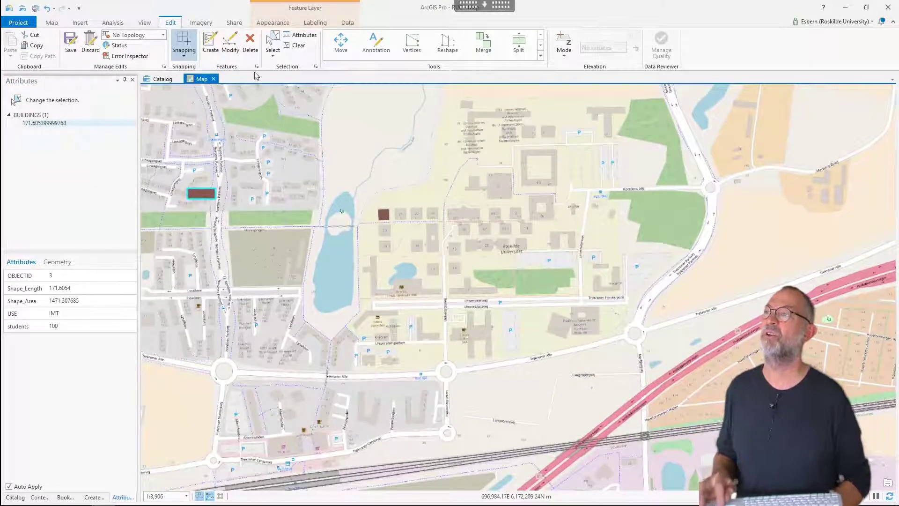
pyautogui.click(250, 45)
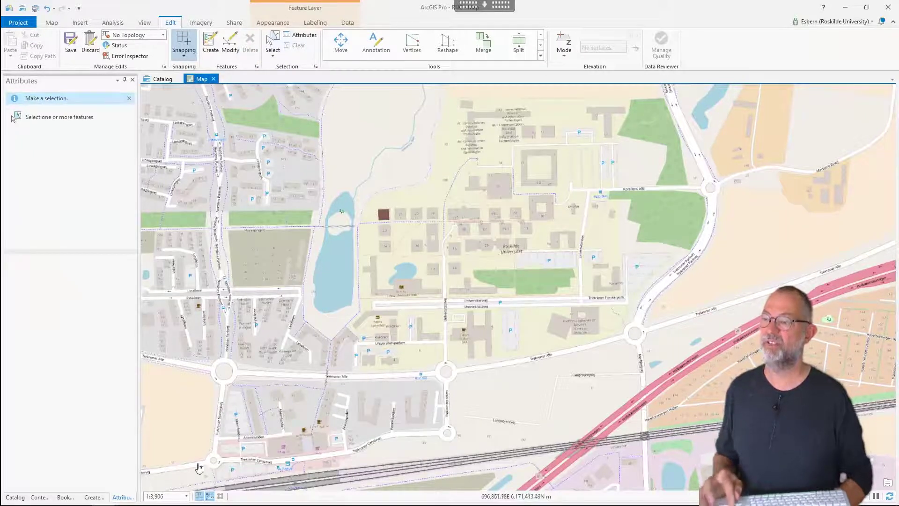
# Draw a rectangular BUILDINGS feature of about 537 m² over building 10, with its USE attribute set to IMT and students to 100.
pyautogui.click(187, 497)
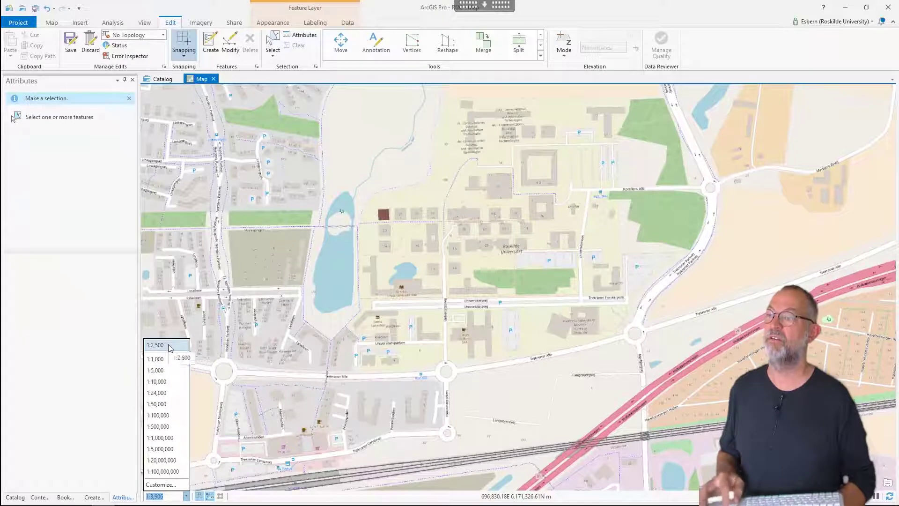
pyautogui.press('Escape')
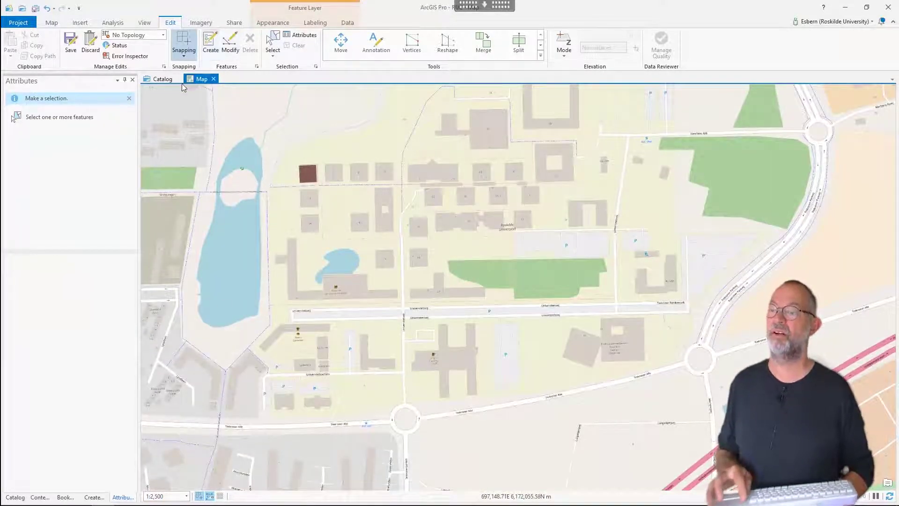
pyautogui.click(93, 497)
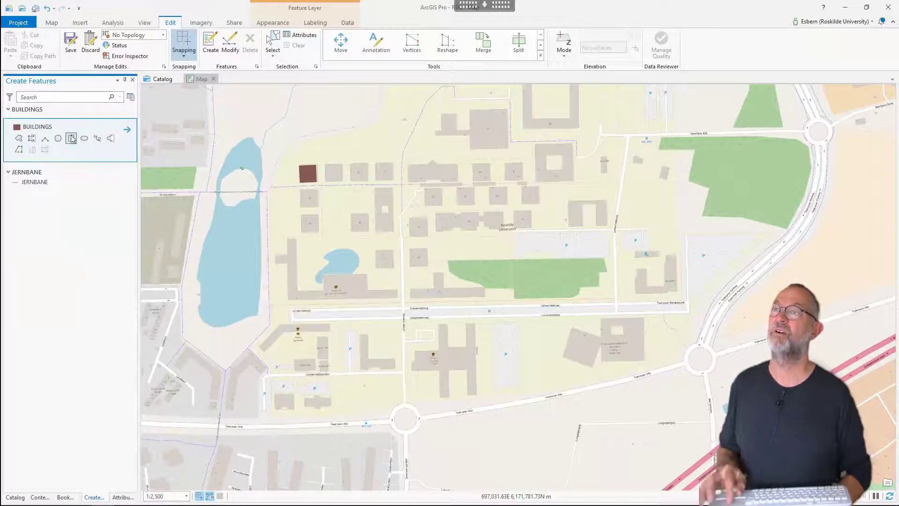
pyautogui.click(71, 141)
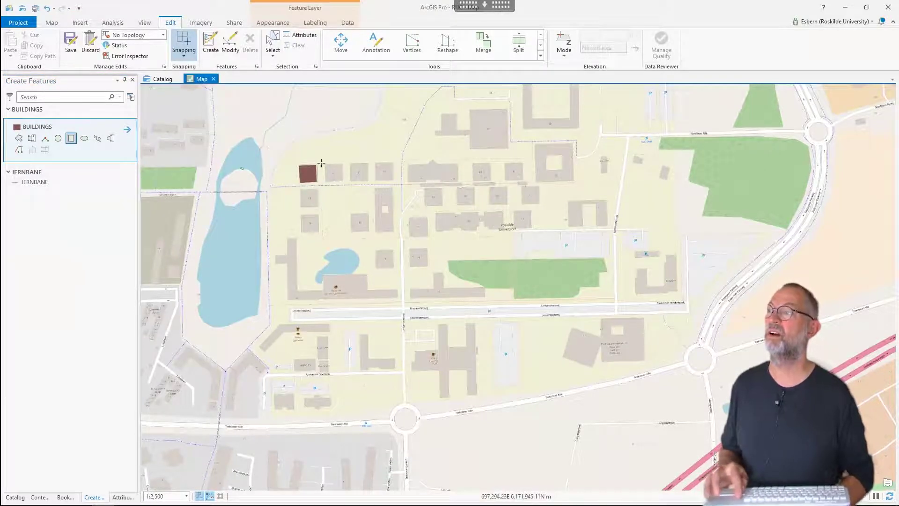
pyautogui.click(506, 163)
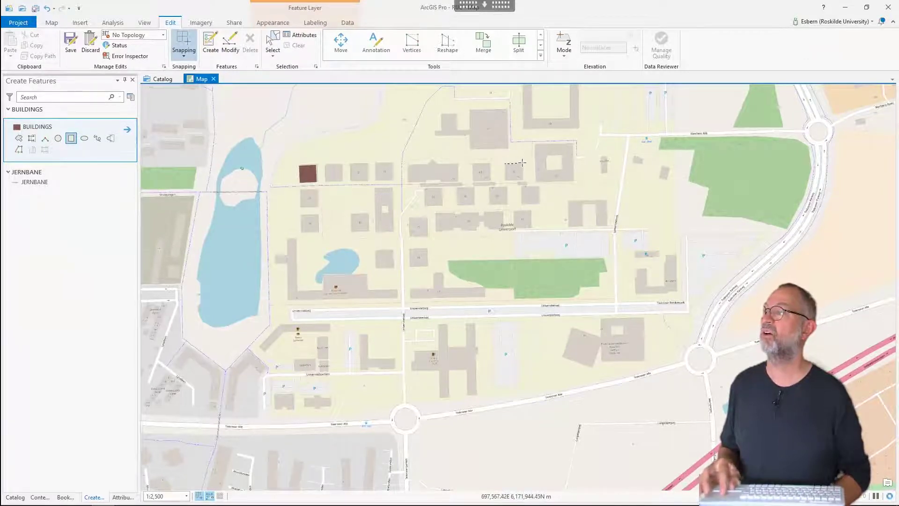
pyautogui.click(522, 163)
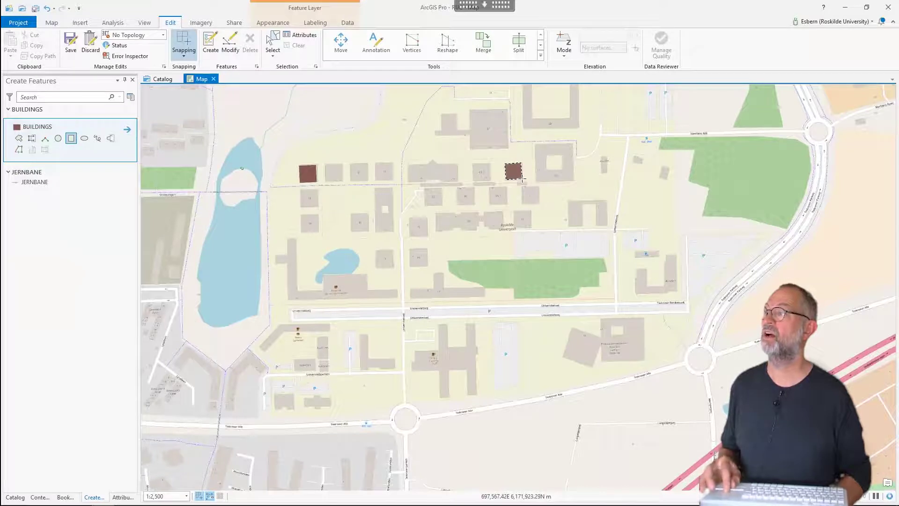
pyautogui.click(522, 179)
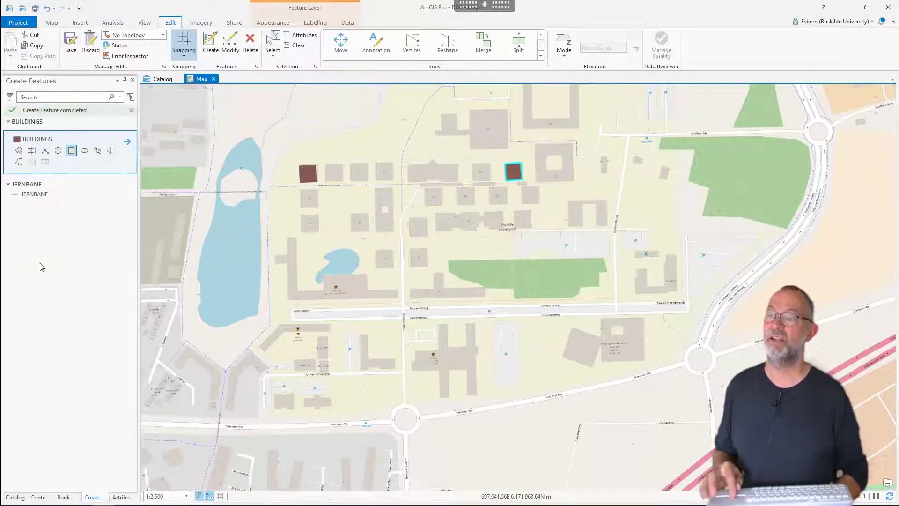
pyautogui.click(123, 498)
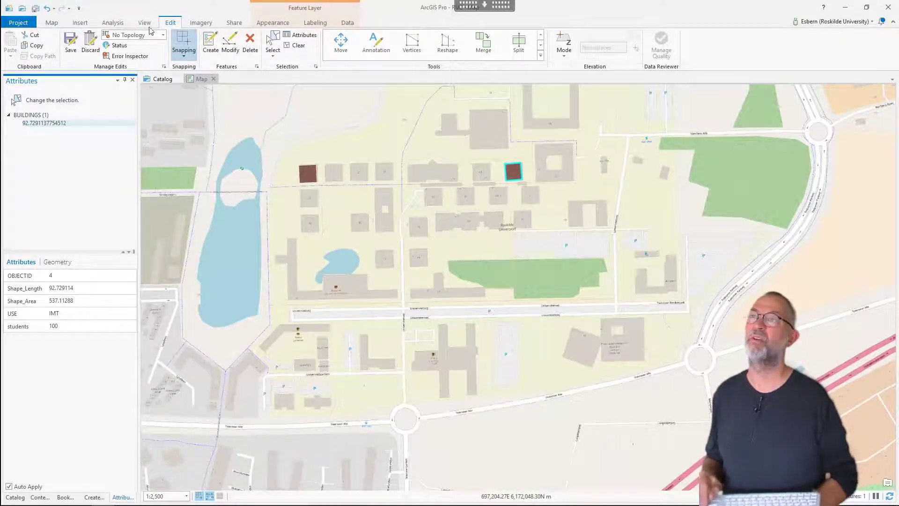
# Begin a BUILDINGS polygon for building 01, tracing the north edge of its connecting corridor and around the corners of the large square block.
pyautogui.click(53, 23)
pyautogui.click(72, 43)
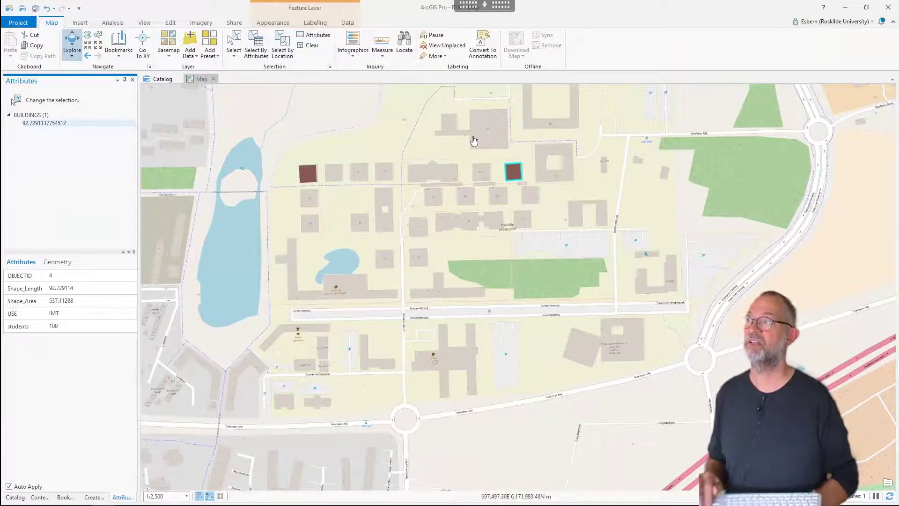
pyautogui.scroll(6, 474, 141)
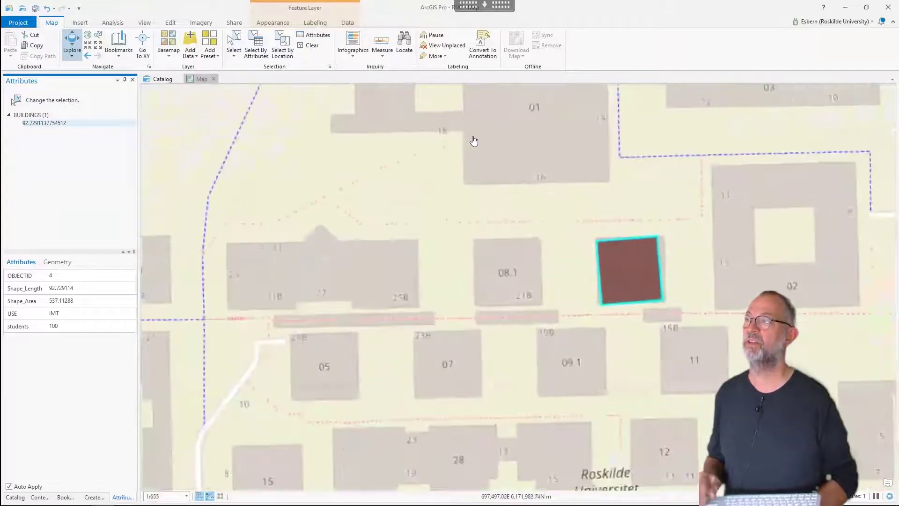
pyautogui.moveTo(471, 141); pyautogui.dragTo(455, 242)
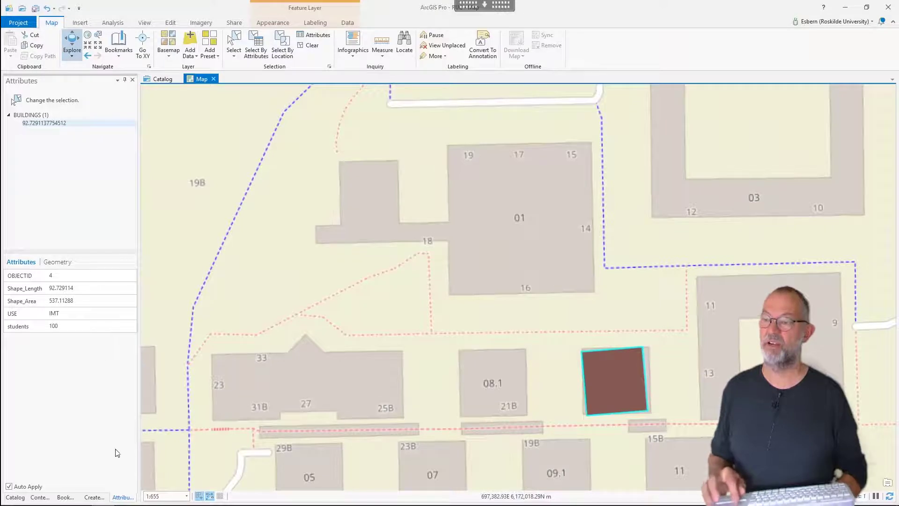
pyautogui.click(95, 498)
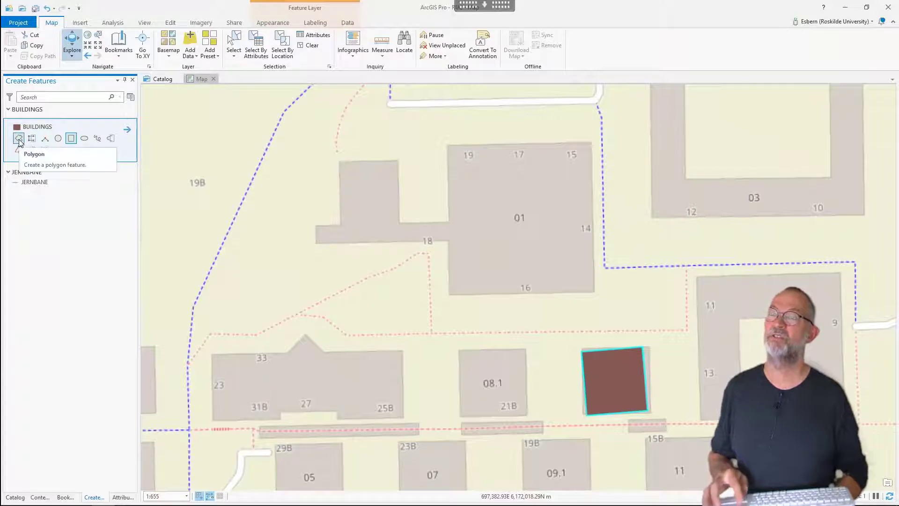
pyautogui.click(19, 139)
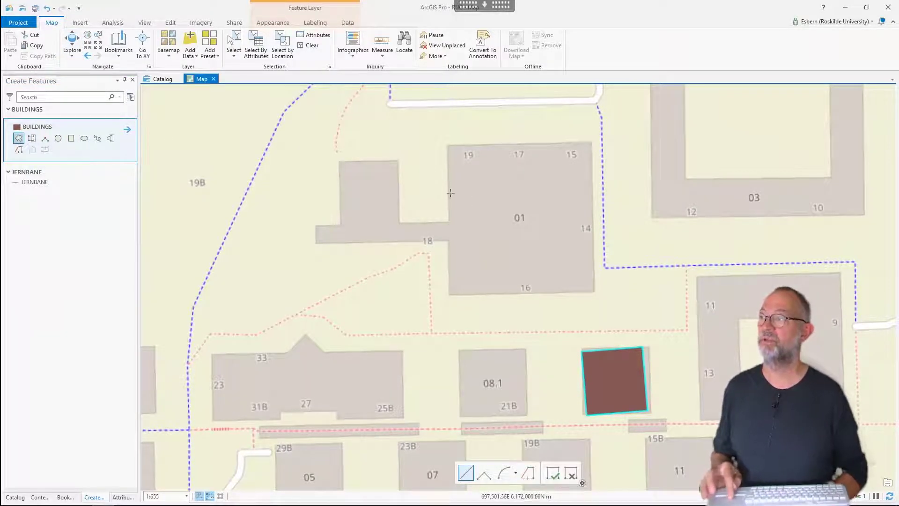
pyautogui.click(400, 223)
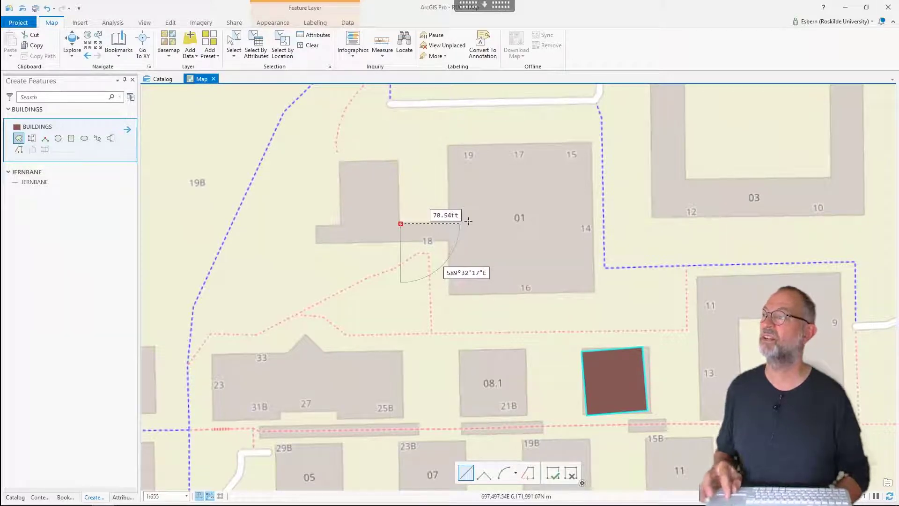
pyautogui.click(449, 221)
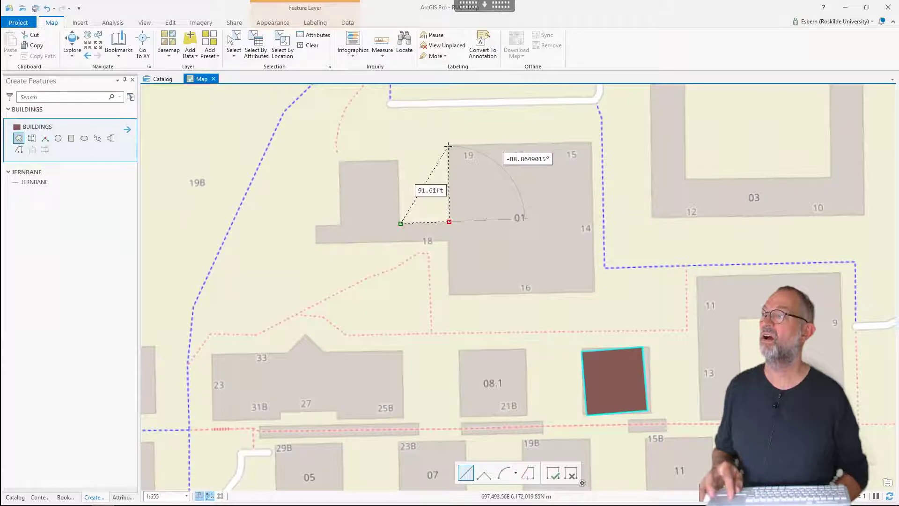
pyautogui.click(448, 147)
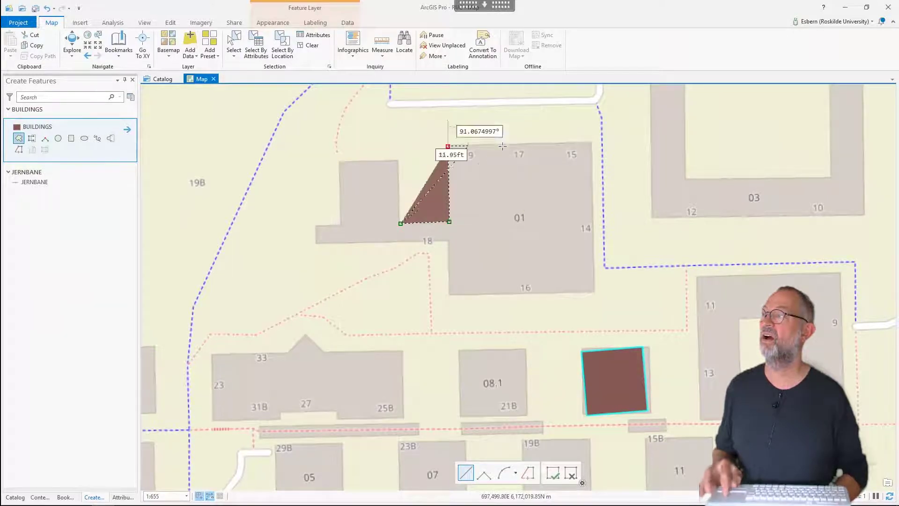
pyautogui.click(594, 144)
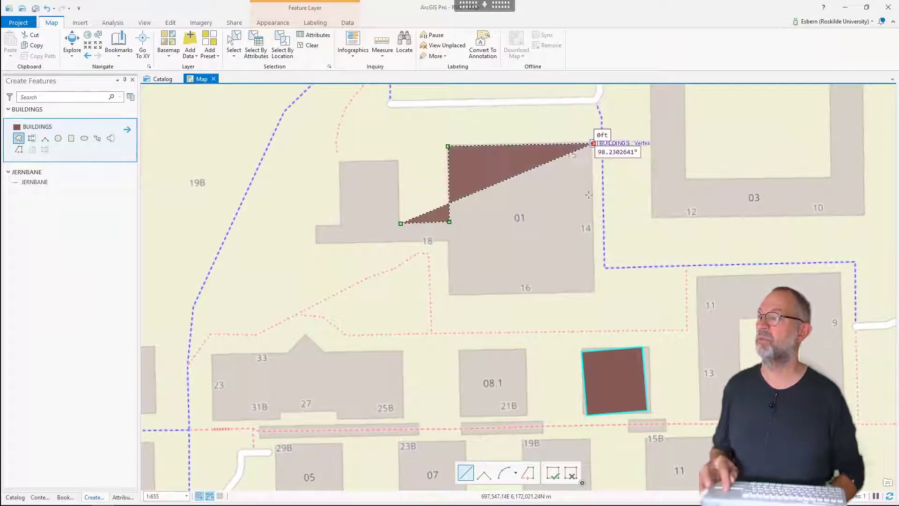
pyautogui.click(594, 293)
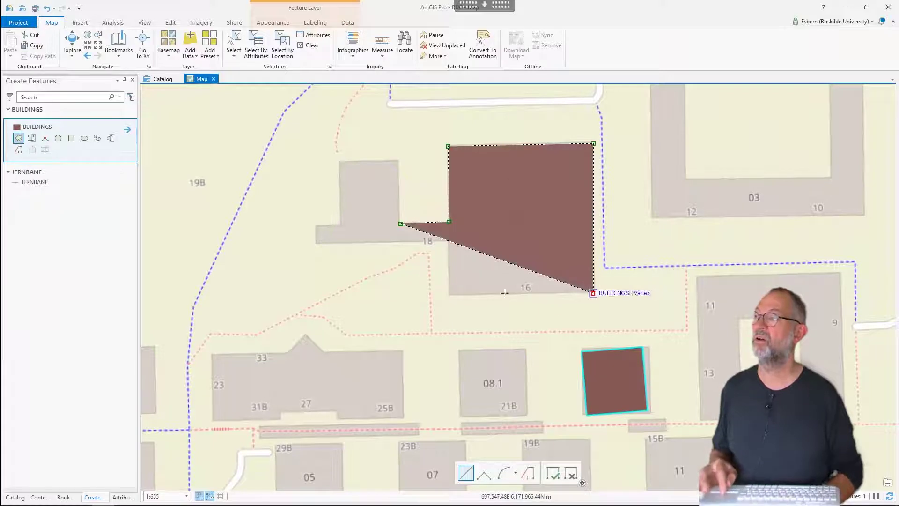
pyautogui.click(448, 294)
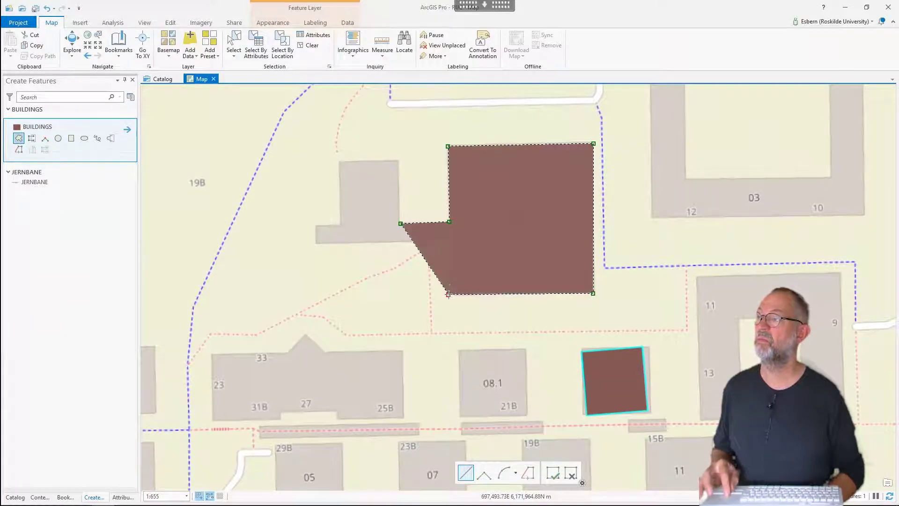
# Trace building 01's corridor and western wing, skipping the inner corner at the wing's west wall, and finish the polygon.
pyautogui.click(448, 242)
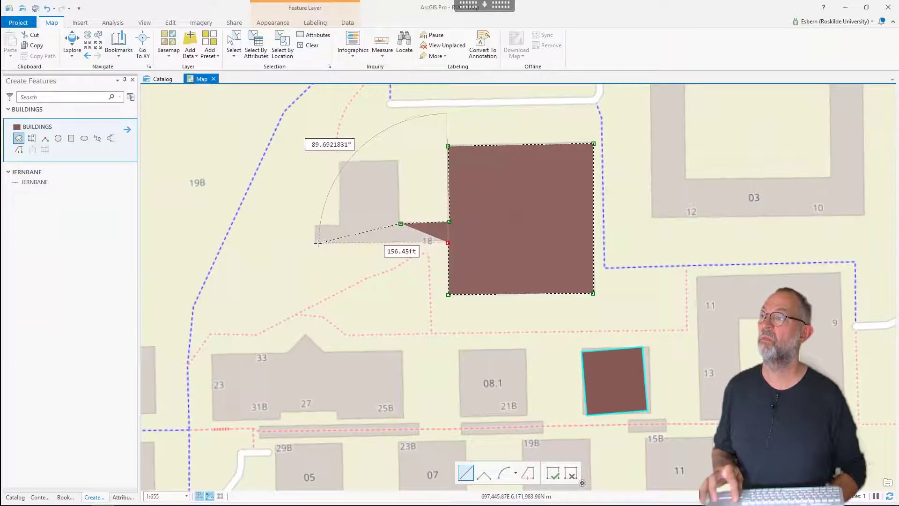
pyautogui.click(317, 243)
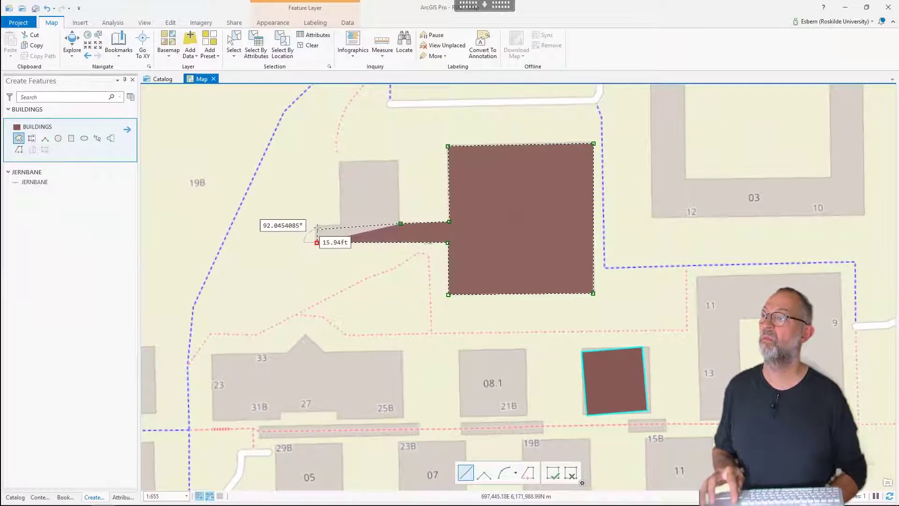
pyautogui.click(318, 225)
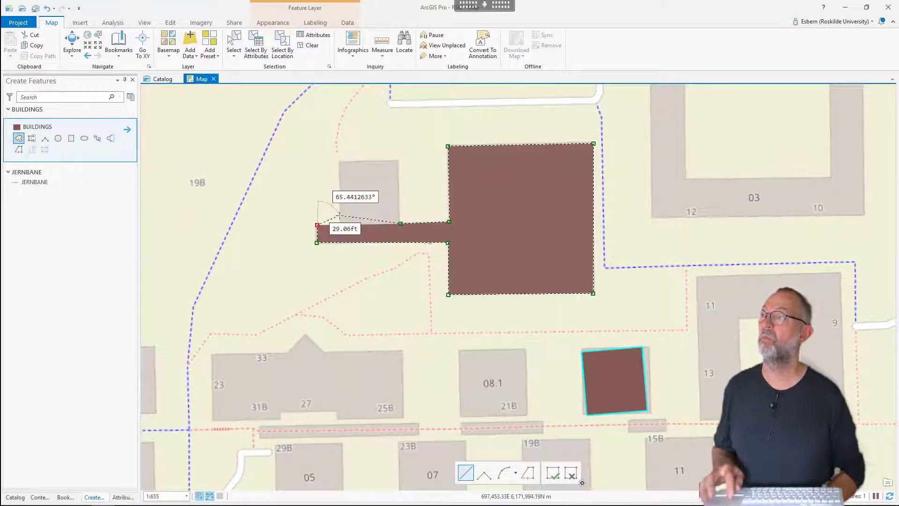
pyautogui.click(337, 161)
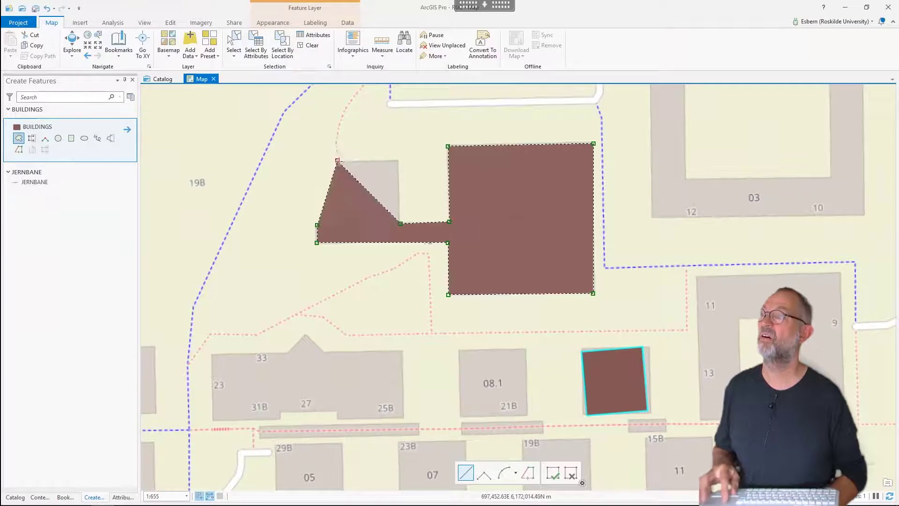
pyautogui.doubleClick(398, 162)
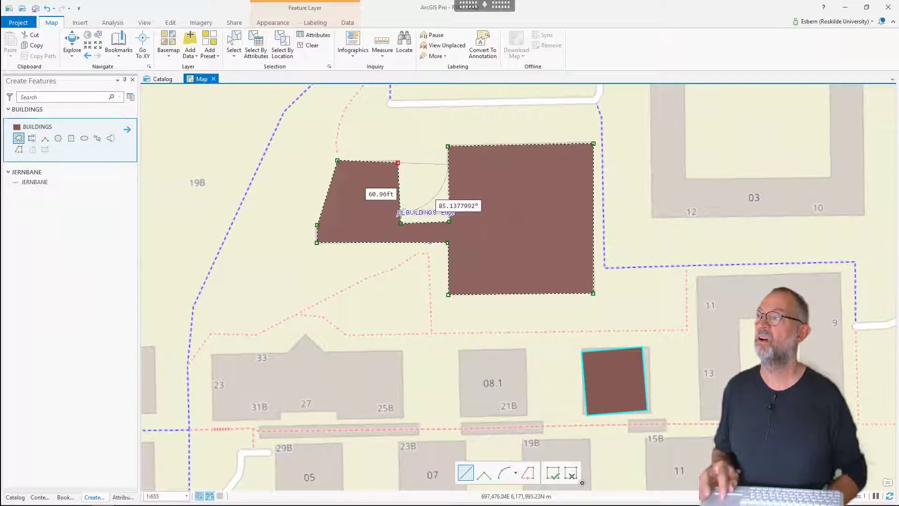
pyautogui.rightClick(394, 163)
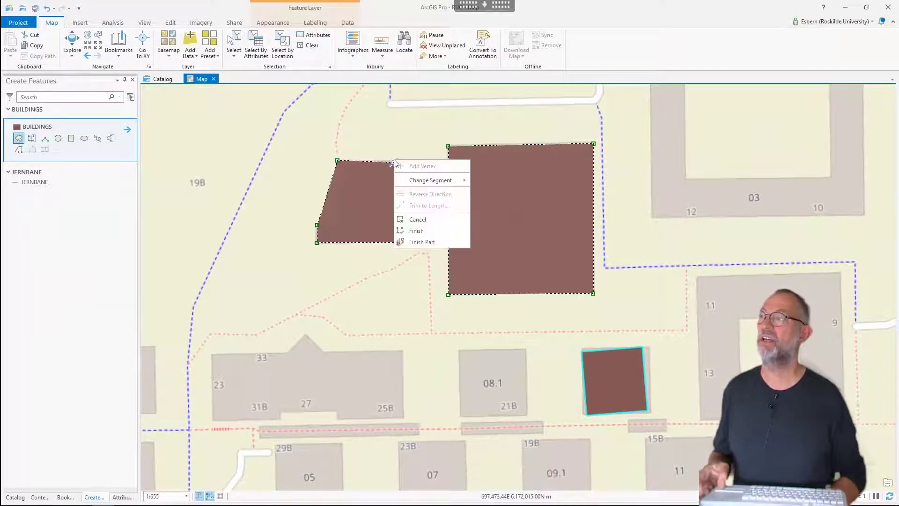
pyautogui.click(416, 231)
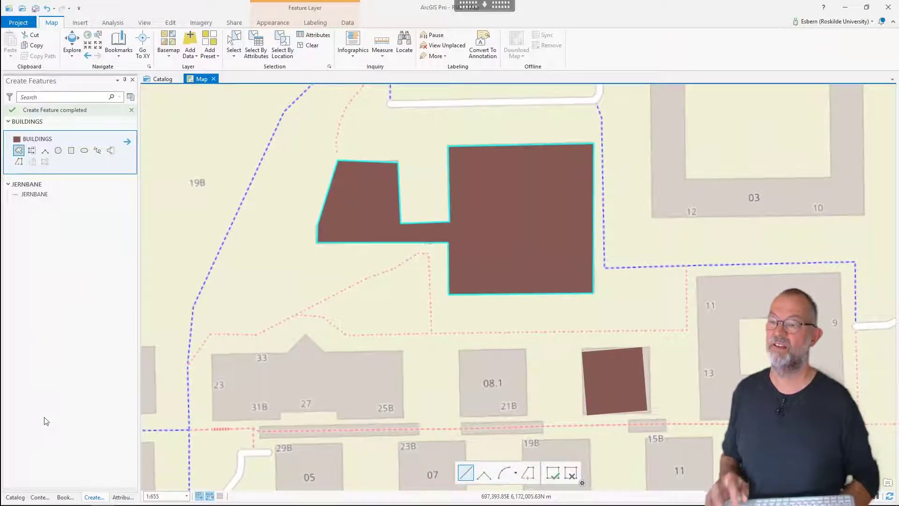
# Change the BUILDINGS layer's polygon symbol to Gray 30% (Transparent).
pyautogui.click(15, 497)
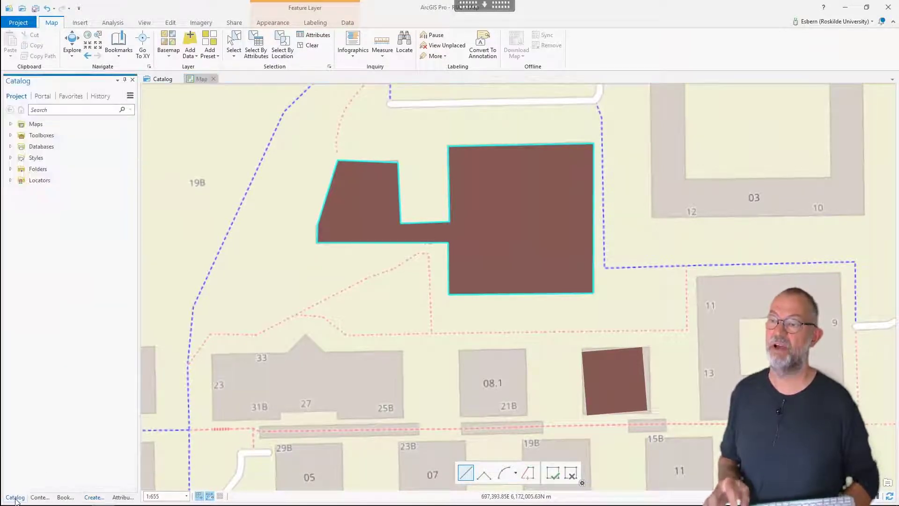
pyautogui.click(40, 497)
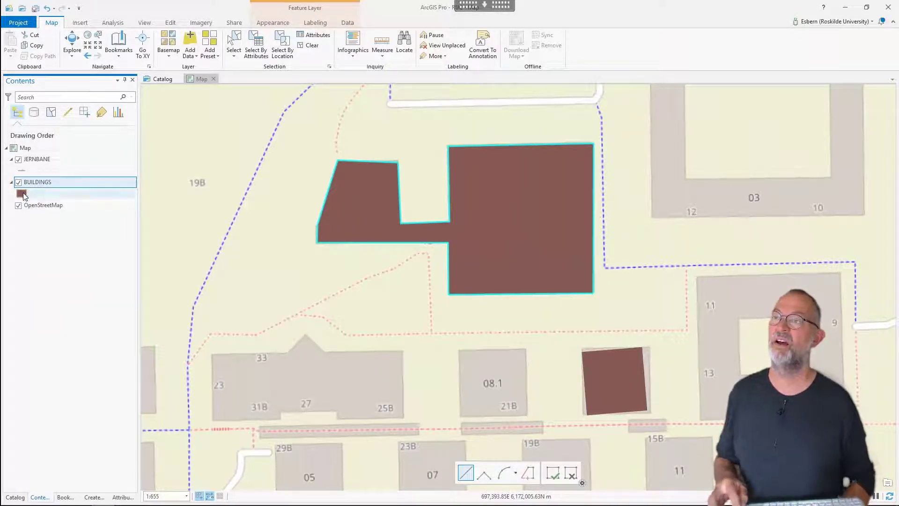
pyautogui.click(22, 195)
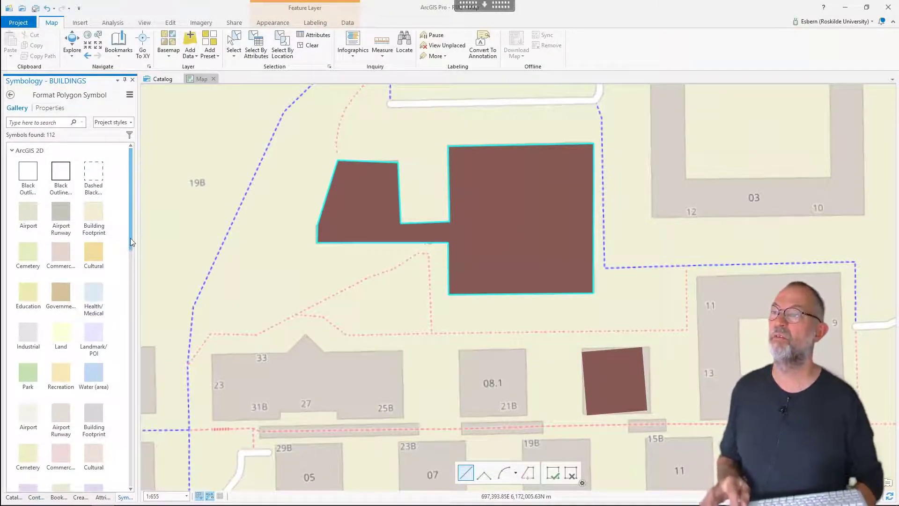
pyautogui.moveTo(130, 237); pyautogui.dragTo(129, 409)
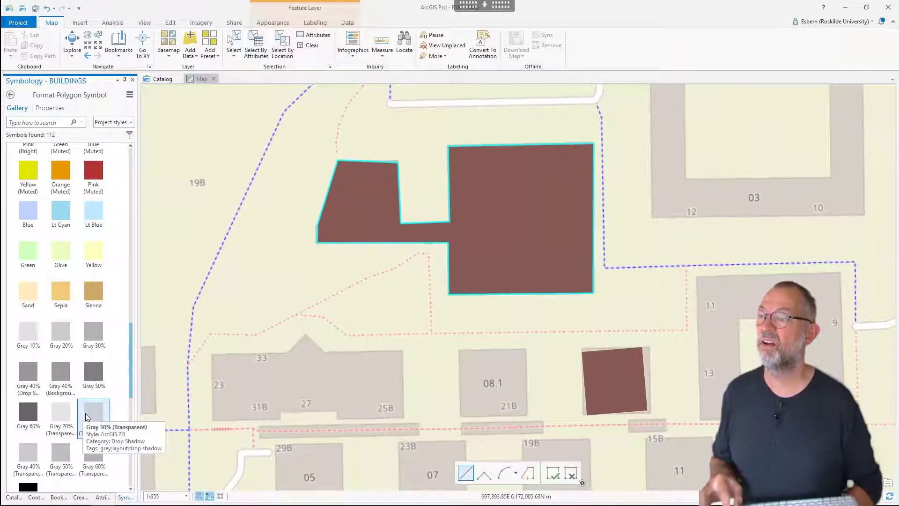
pyautogui.click(86, 416)
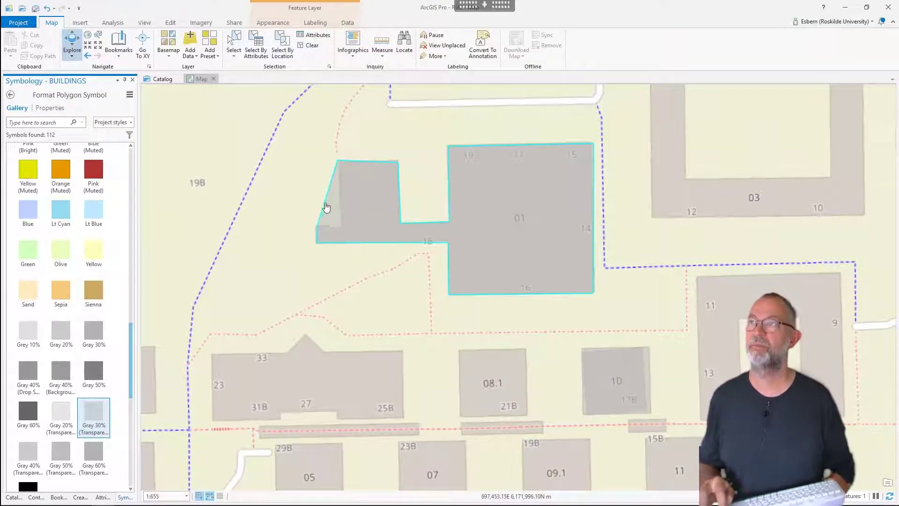
# Add a vertex on building 01's slanted west edge, move it to the wing's inner corner, and finish the vertex edit.
pyautogui.click(171, 23)
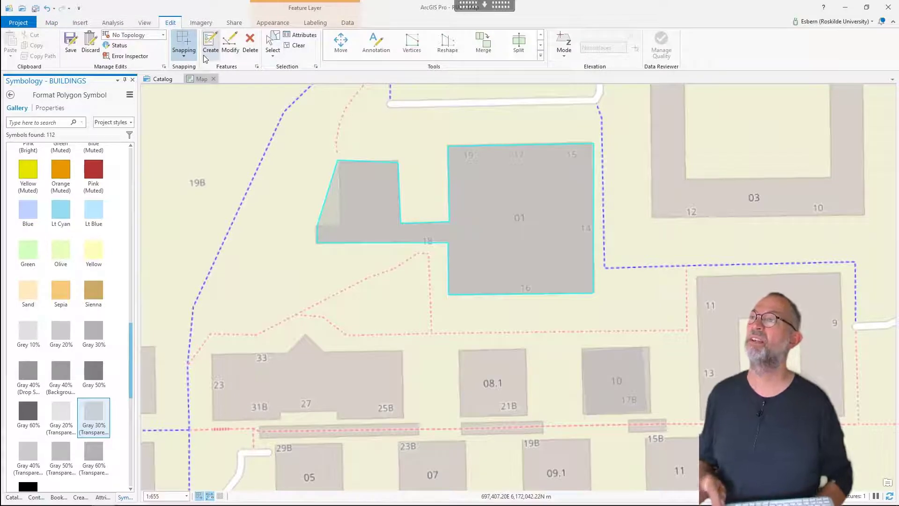
pyautogui.click(231, 42)
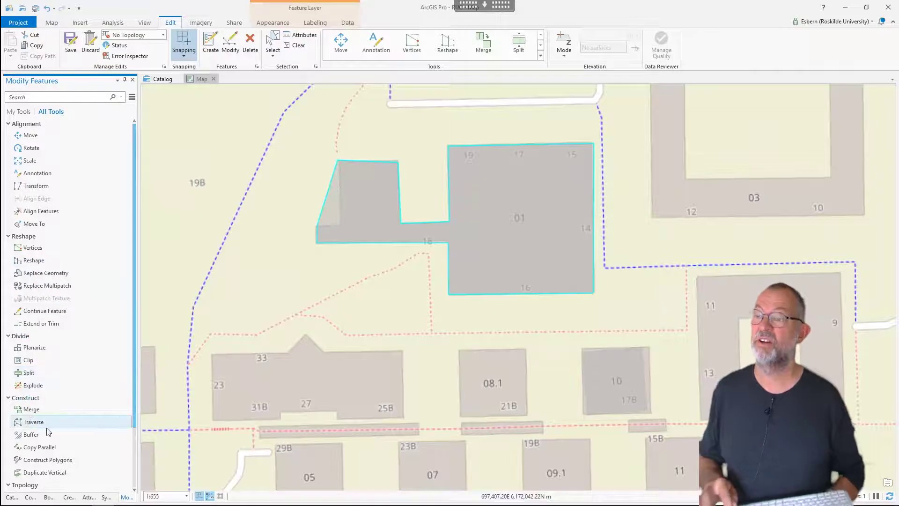
pyautogui.click(44, 251)
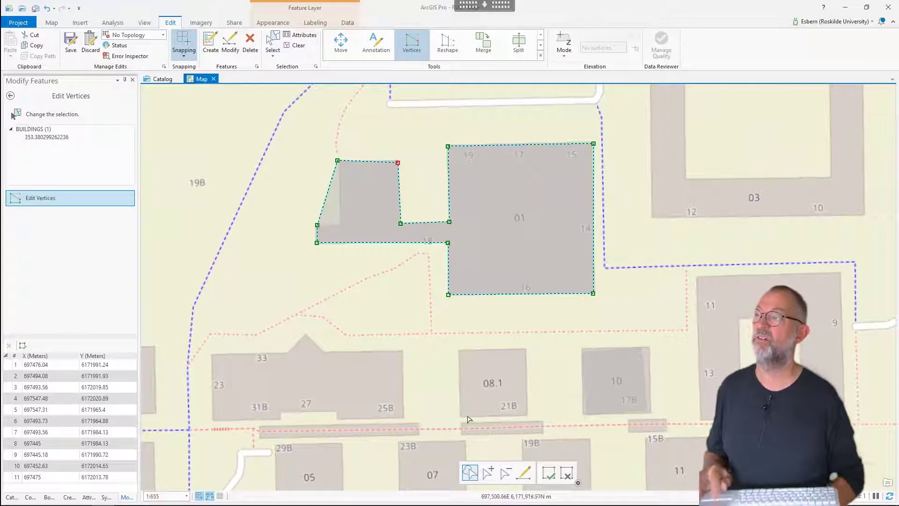
pyautogui.rightClick(321, 210)
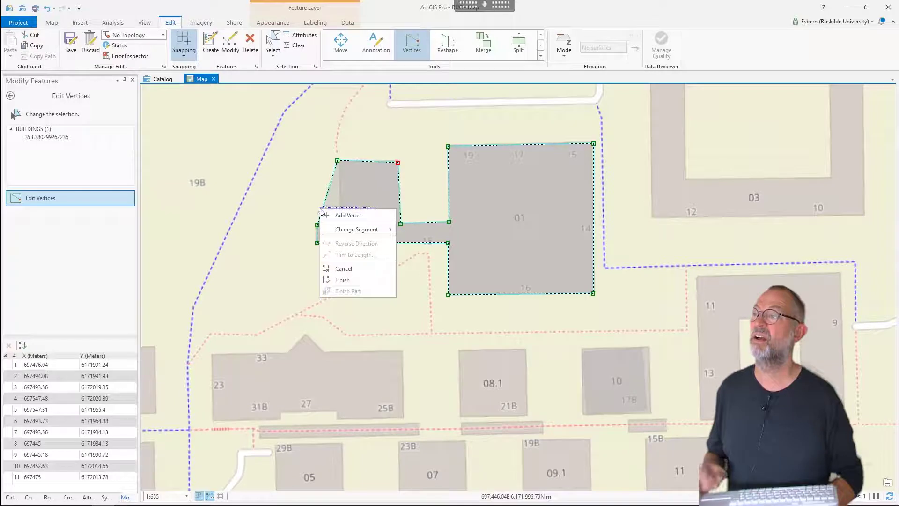
pyautogui.click(352, 217)
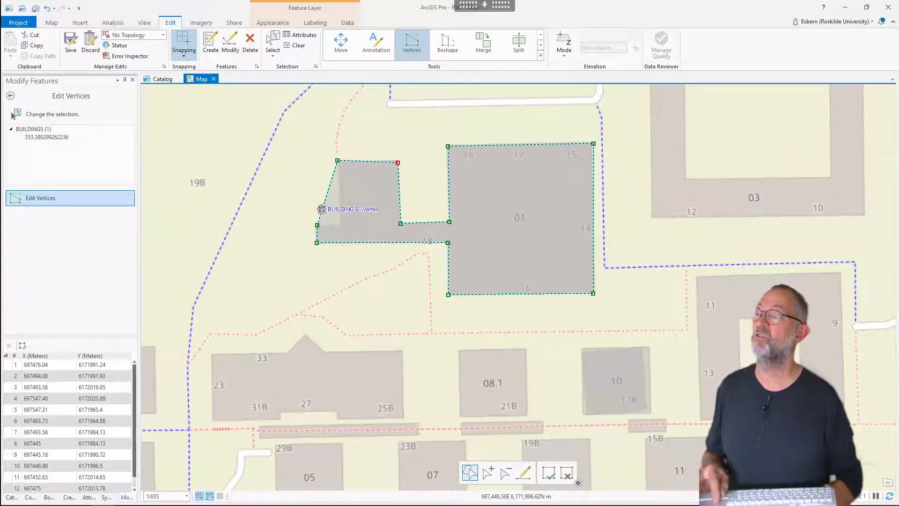
pyautogui.moveTo(321, 209); pyautogui.dragTo(339, 224)
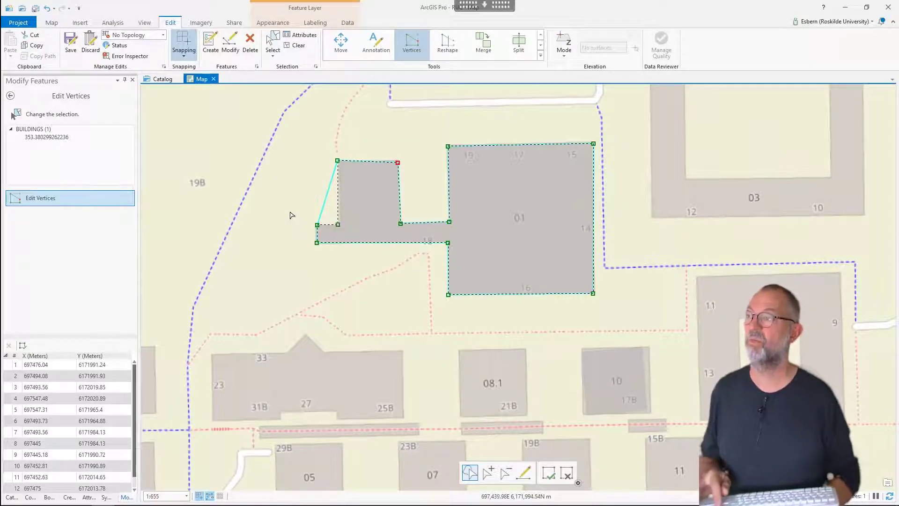
pyautogui.click(551, 474)
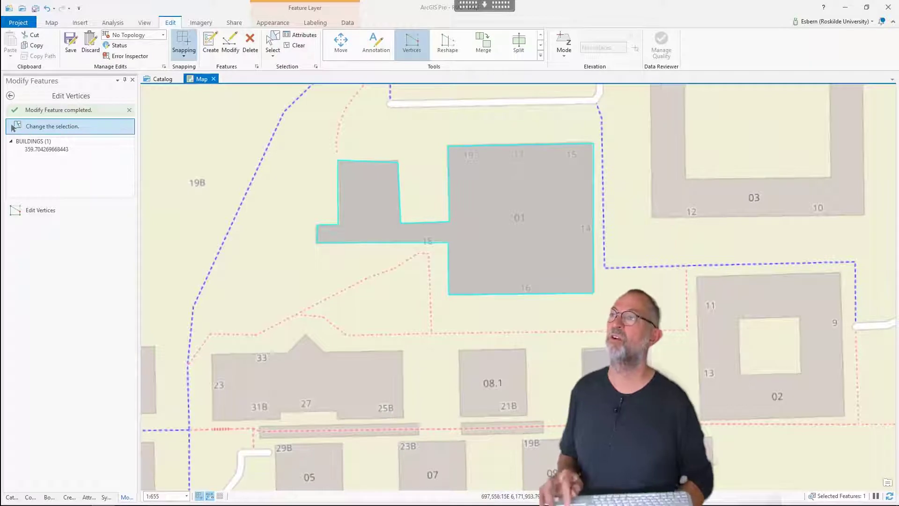
# Begin a BUILDINGS polygon for building 02 by tracing the four corners of its inner courtyard, and finish that part.
pyautogui.click(211, 43)
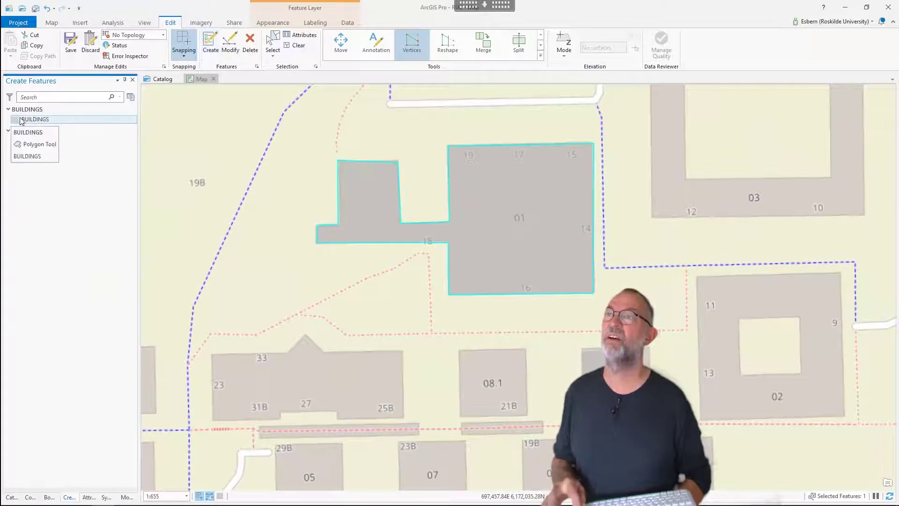
pyautogui.click(23, 121)
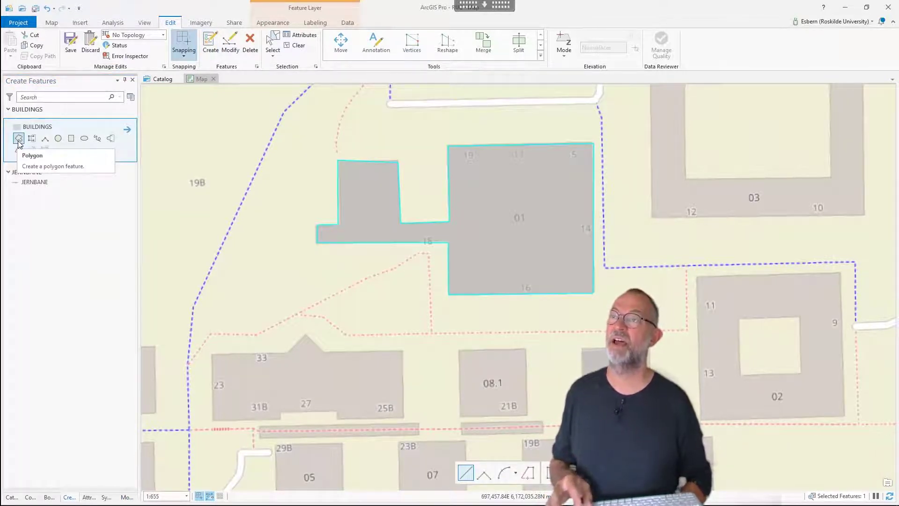
pyautogui.click(20, 141)
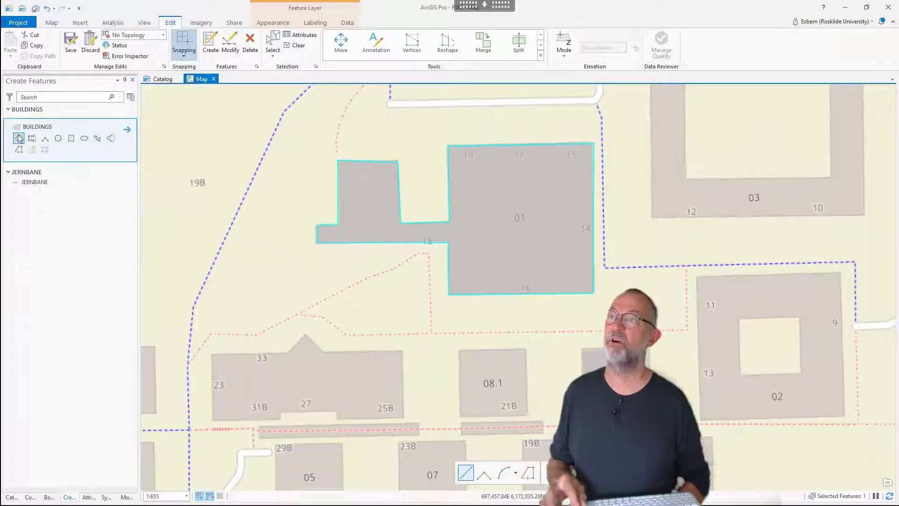
pyautogui.click(20, 139)
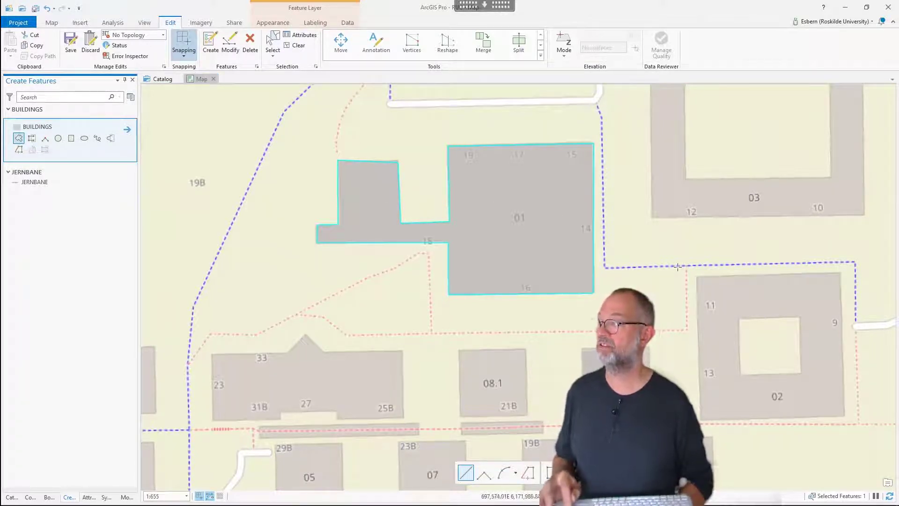
pyautogui.click(740, 320)
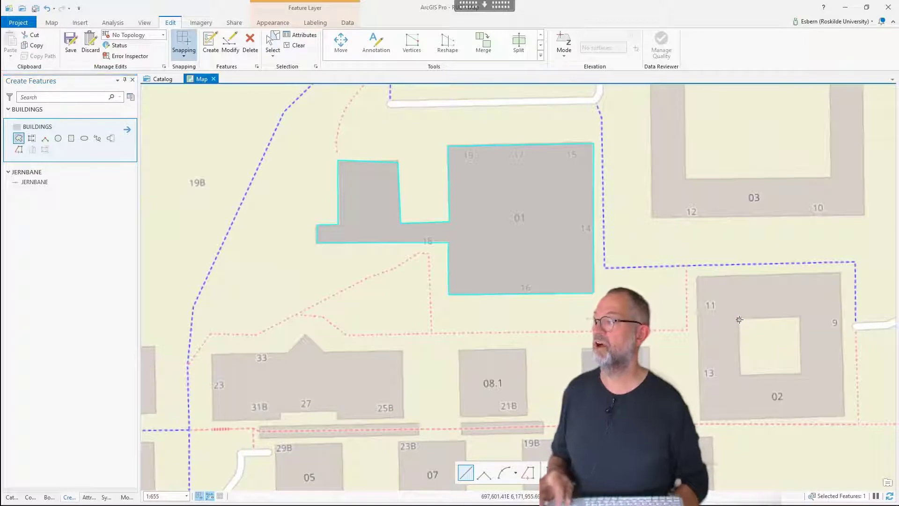
pyautogui.click(795, 315)
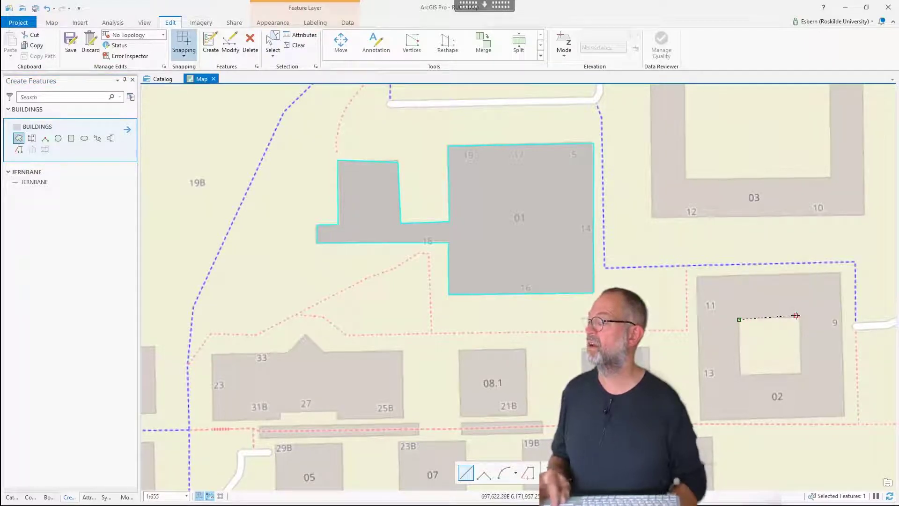
pyautogui.click(801, 371)
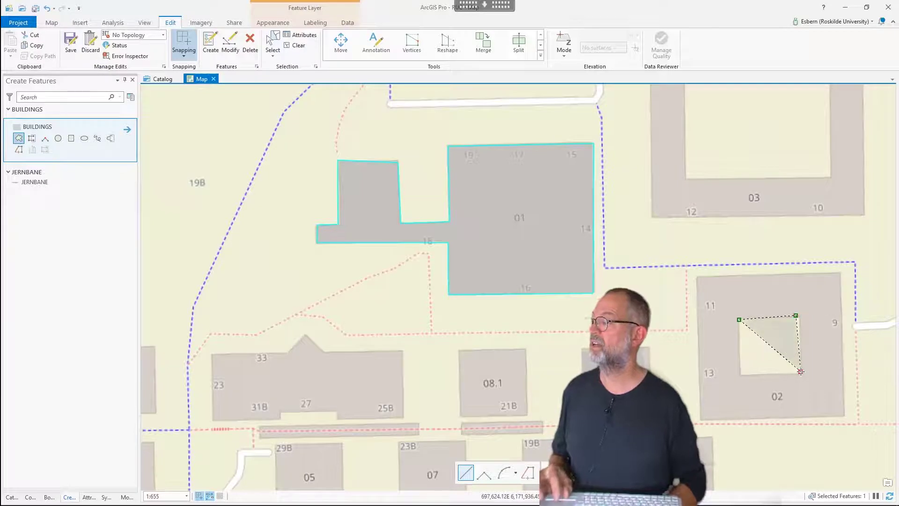
pyautogui.click(744, 377)
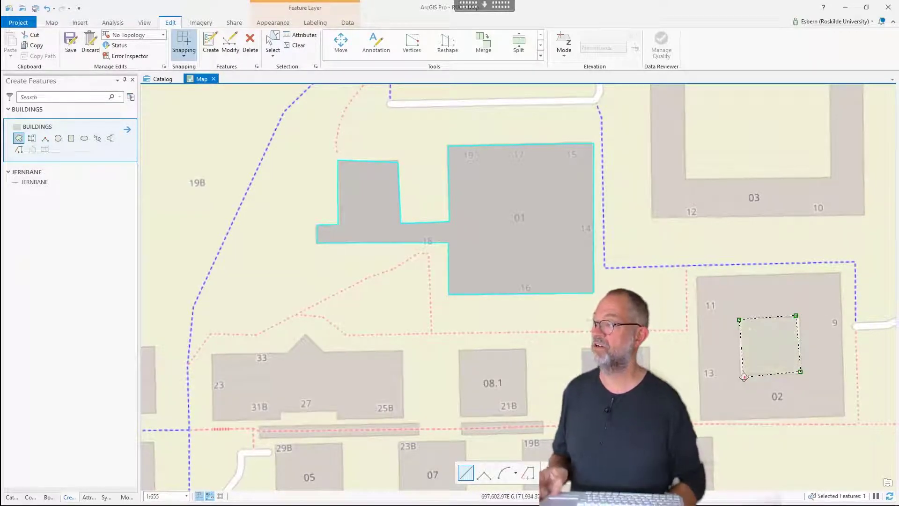
pyautogui.rightClick(743, 377)
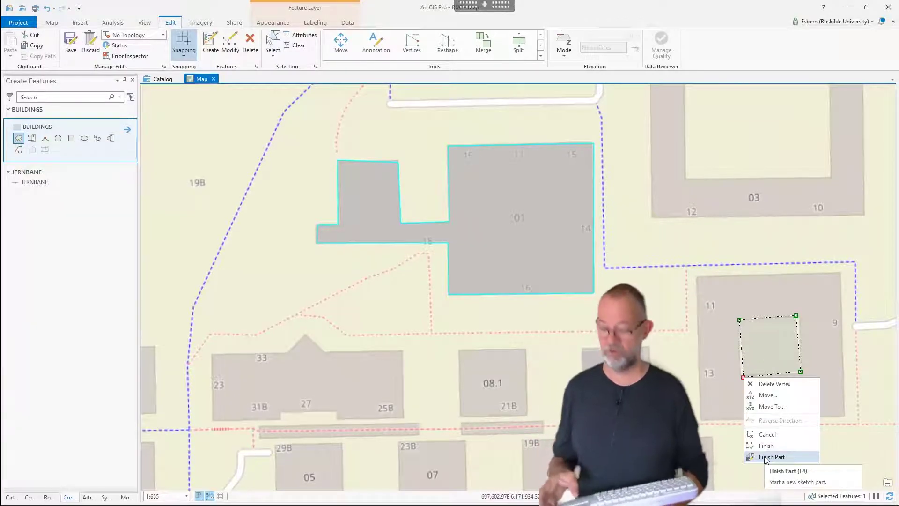
pyautogui.click(766, 457)
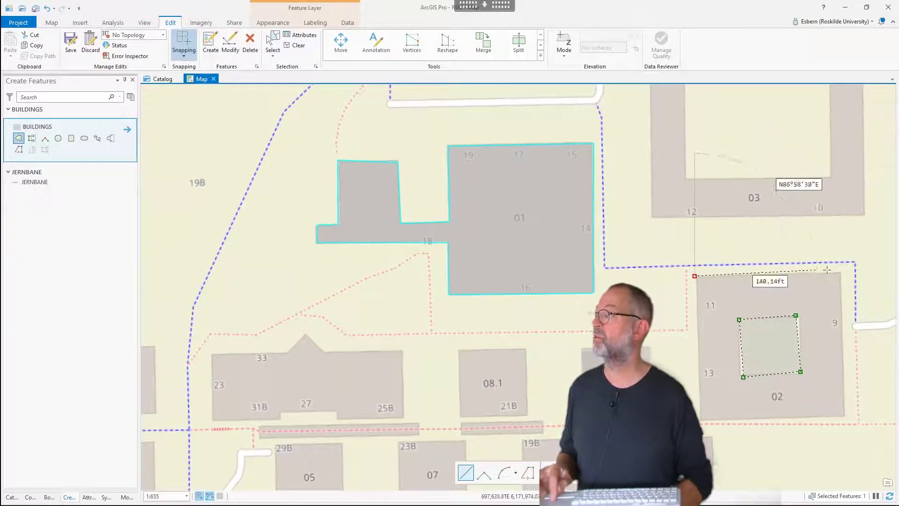
# Trace building 02's outer outline, about 176 ft along its south side, around the courtyard part and finish the polygon.
pyautogui.click(842, 273)
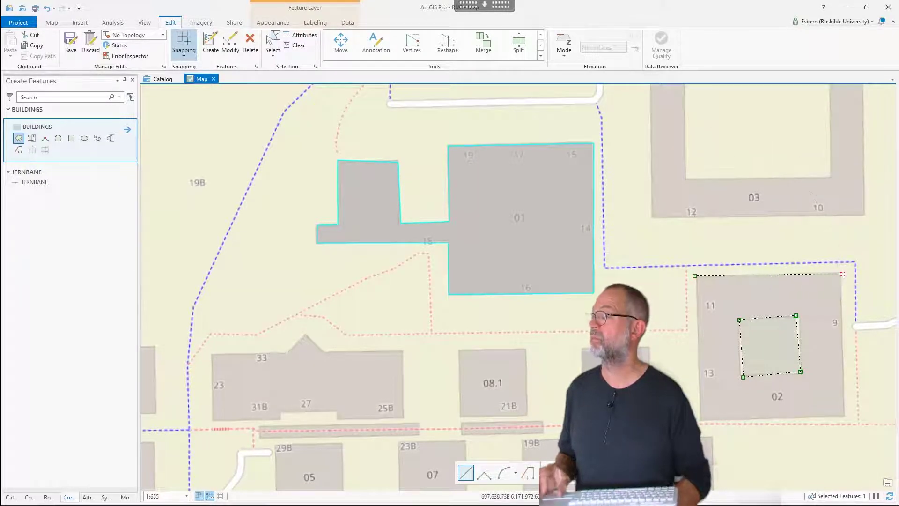
pyautogui.click(845, 416)
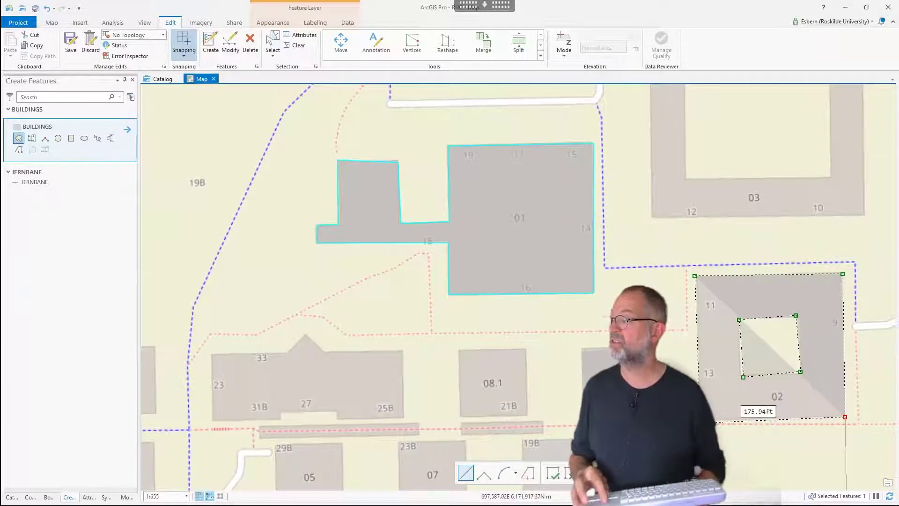
pyautogui.doubleClick(698, 418)
pyautogui.rightClick(700, 419)
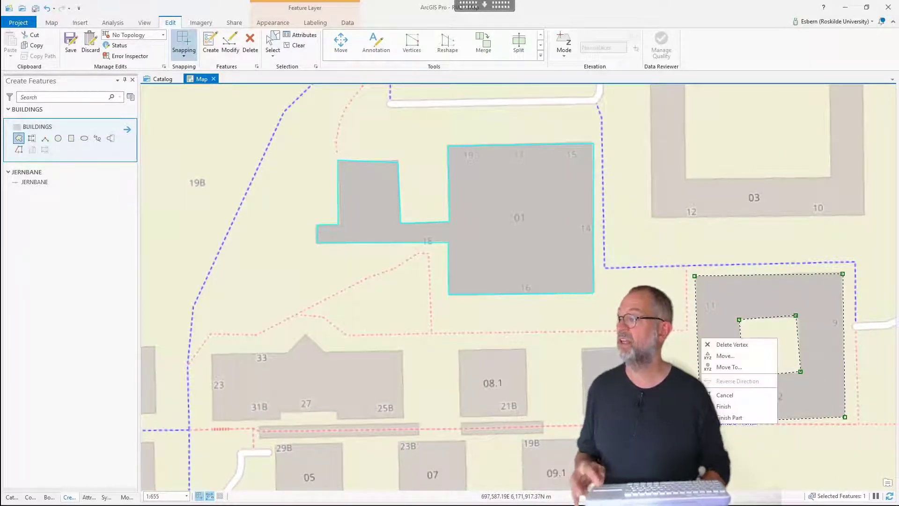
pyautogui.click(745, 409)
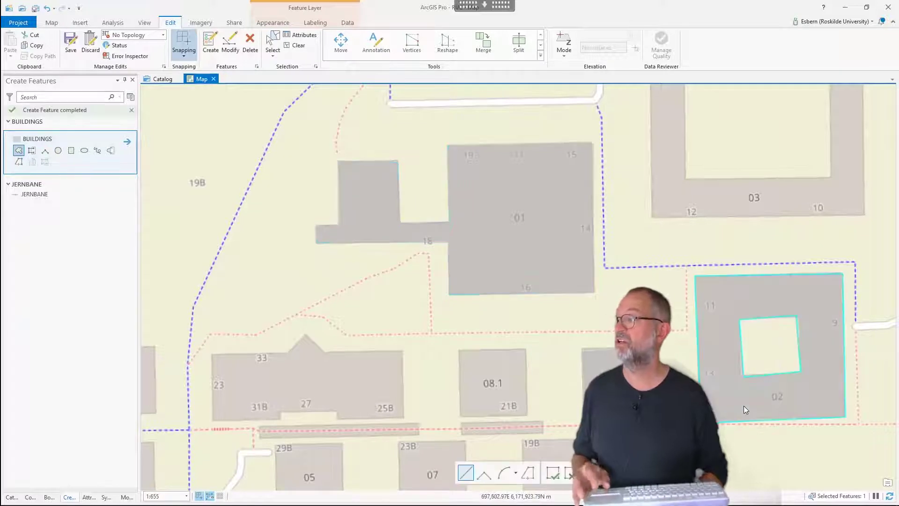
pyautogui.click(762, 377)
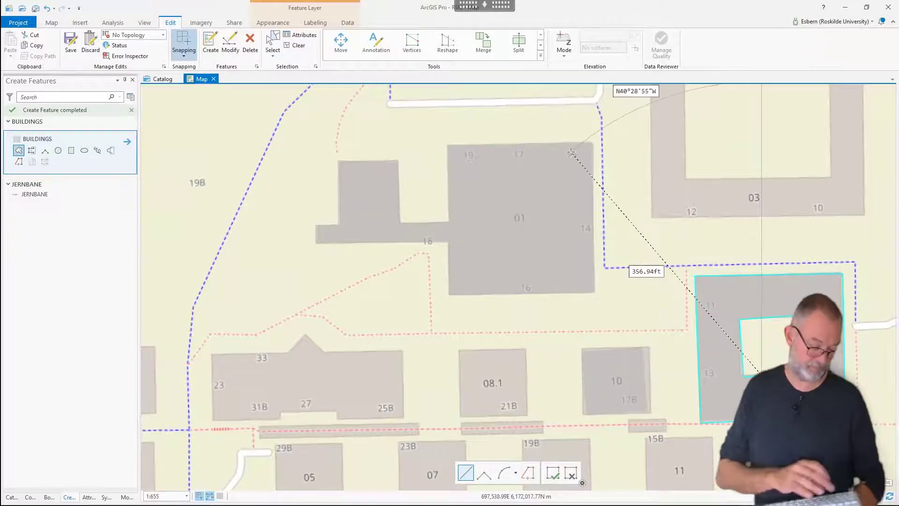
pyautogui.press('Escape')
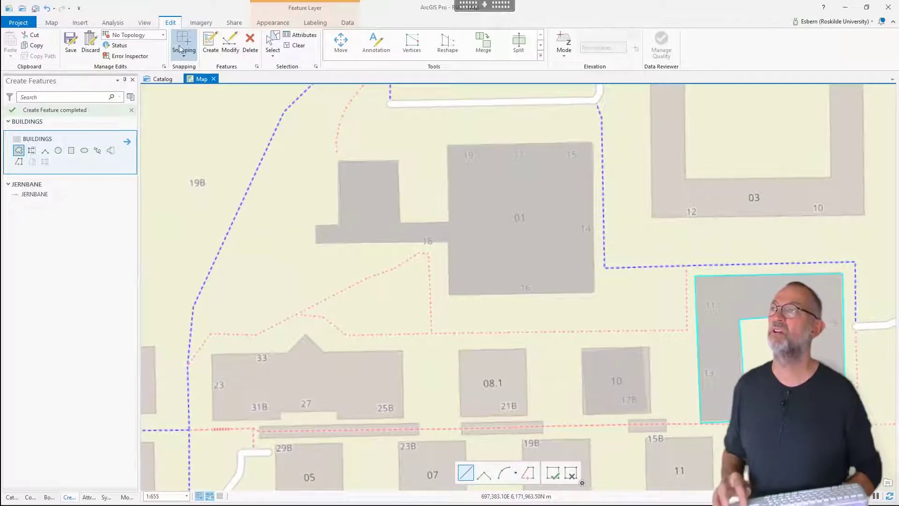
# Set building 01's USE attribute to admin and students to 500, and save all edits.
pyautogui.click(275, 47)
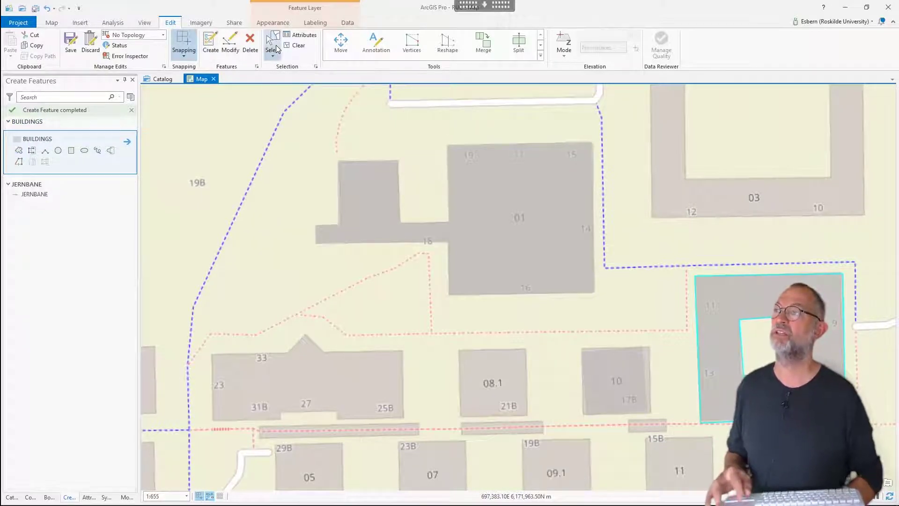
pyautogui.click(486, 186)
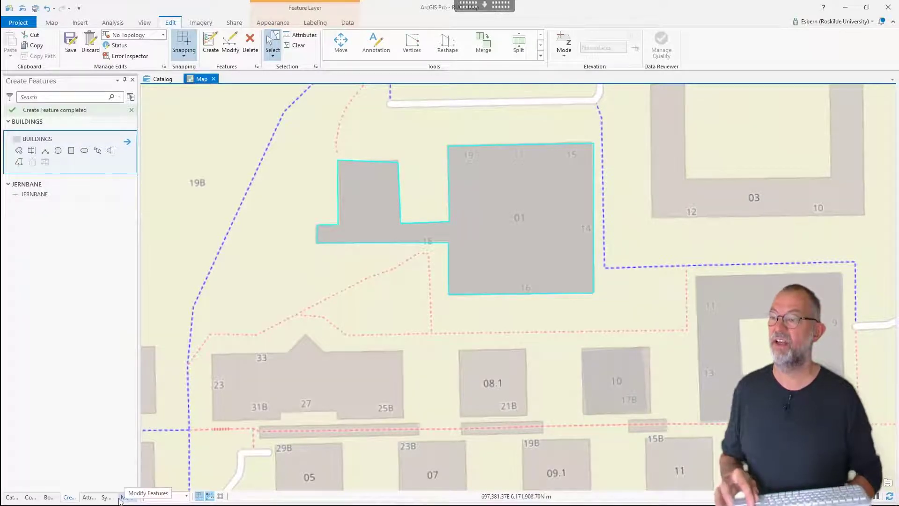
pyautogui.click(89, 497)
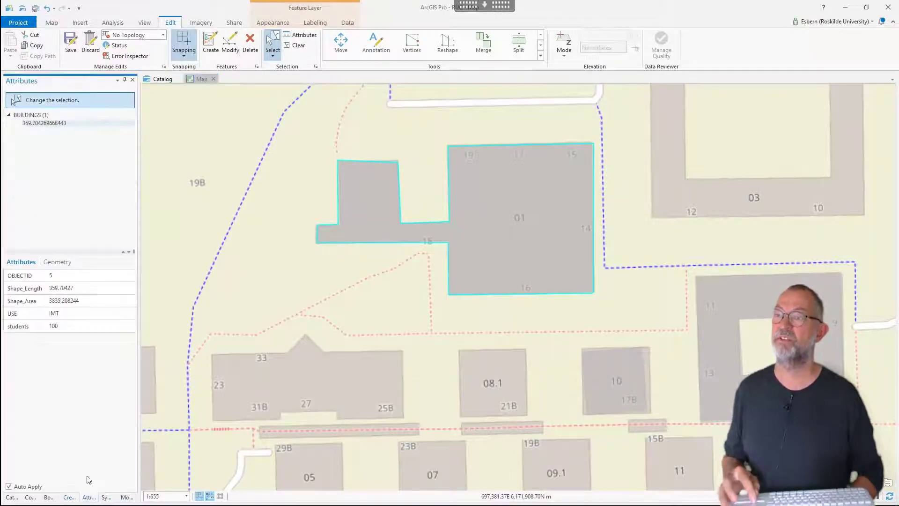
pyautogui.click(71, 313)
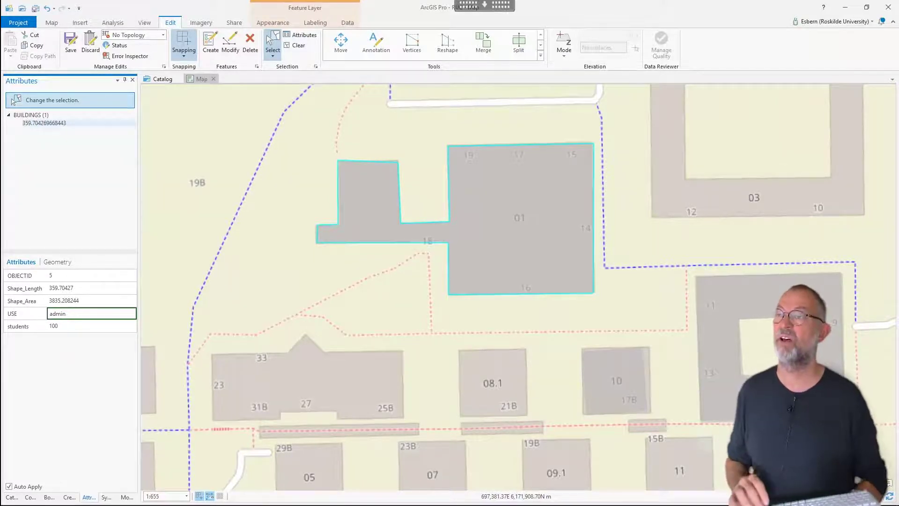
pyautogui.press('Tab')
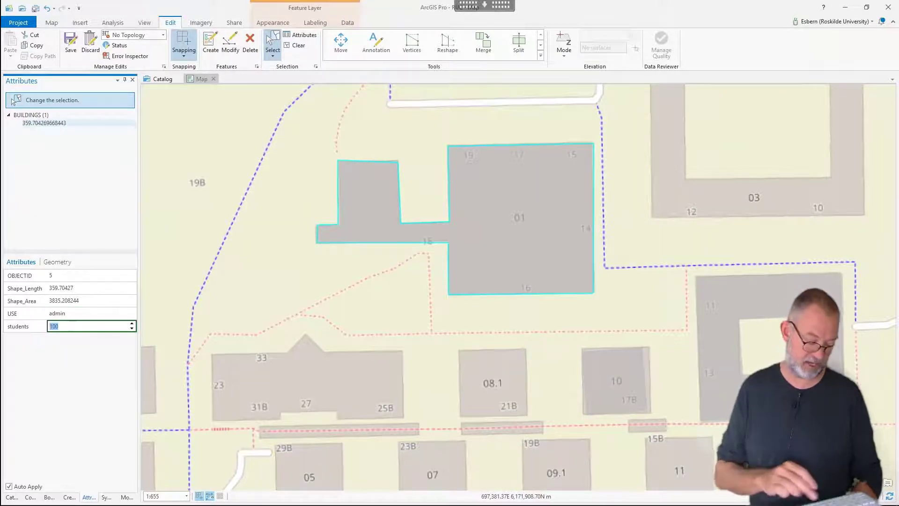
pyautogui.write('5')
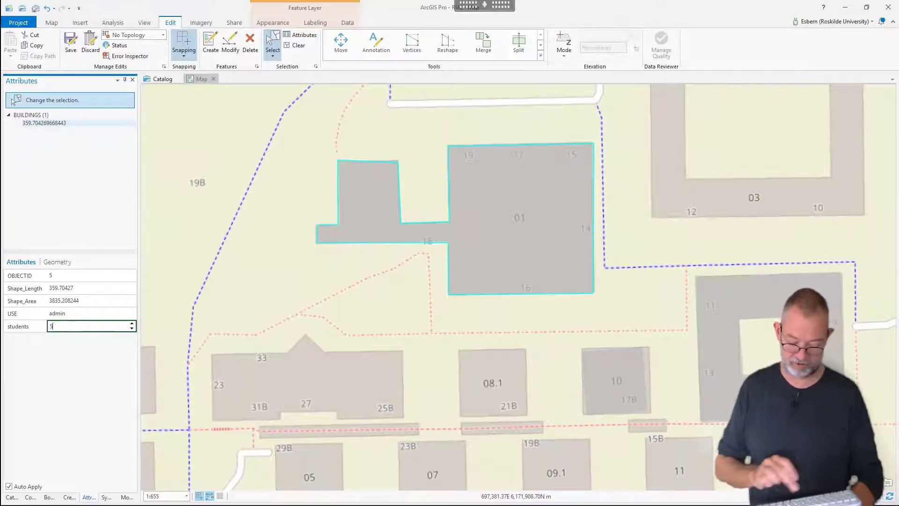
pyautogui.press('Return')
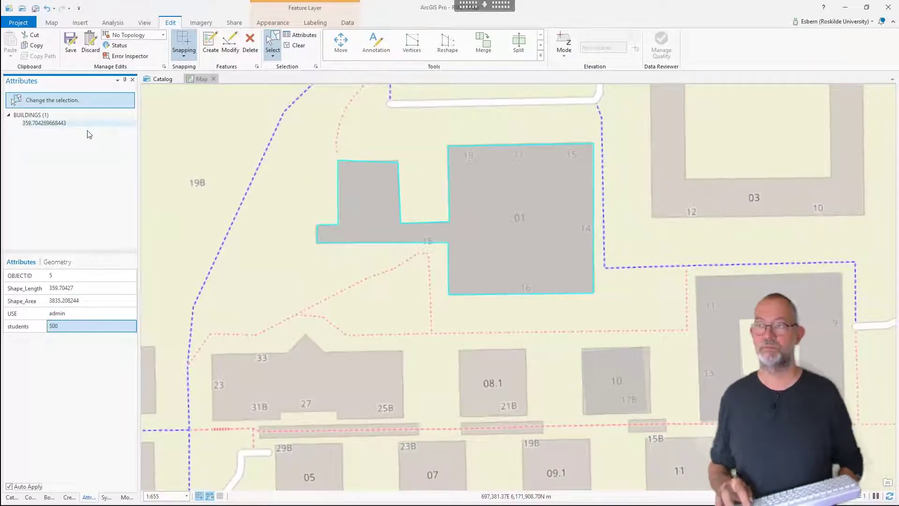
pyautogui.click(71, 43)
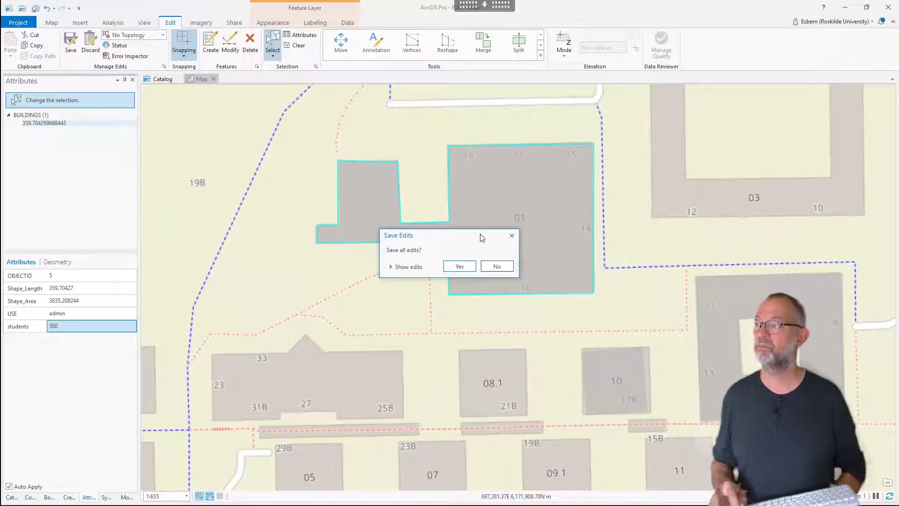
pyautogui.click(462, 268)
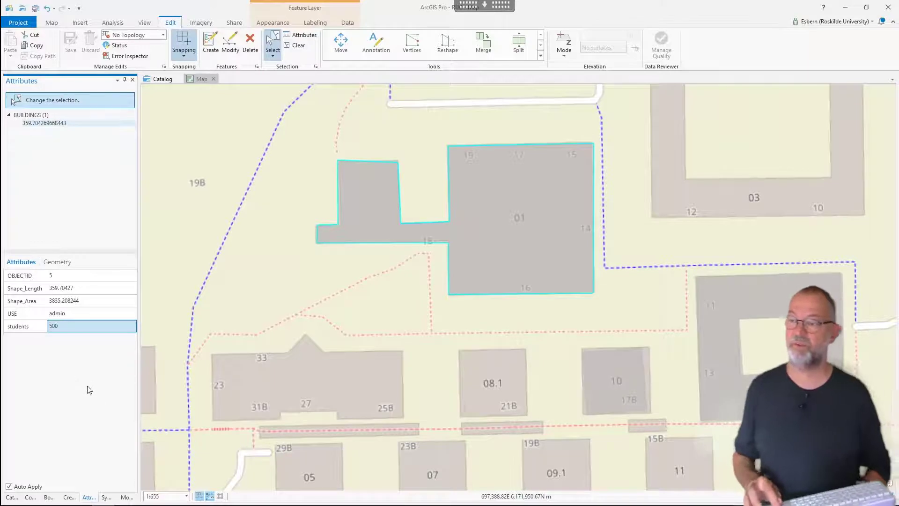
# Set the map scale to 1:2,500 to view the campus, and display the map's layer list.
pyautogui.click(187, 497)
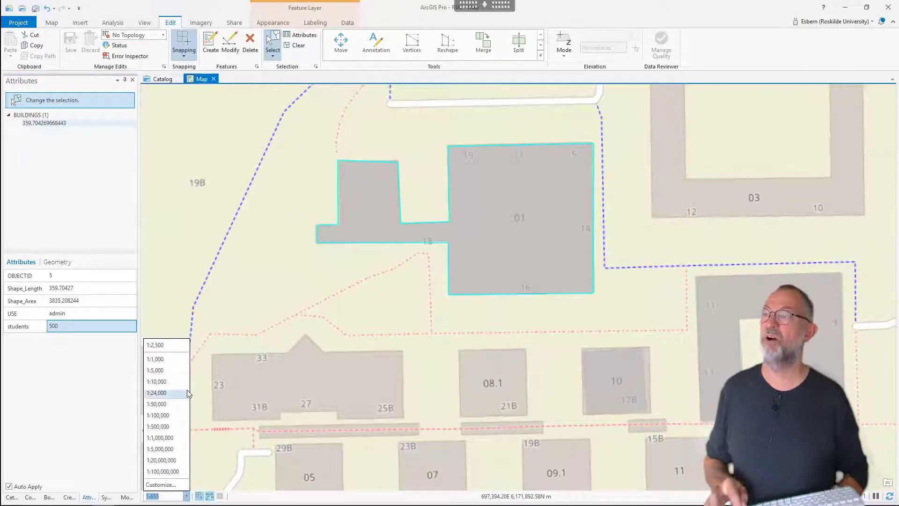
pyautogui.click(174, 346)
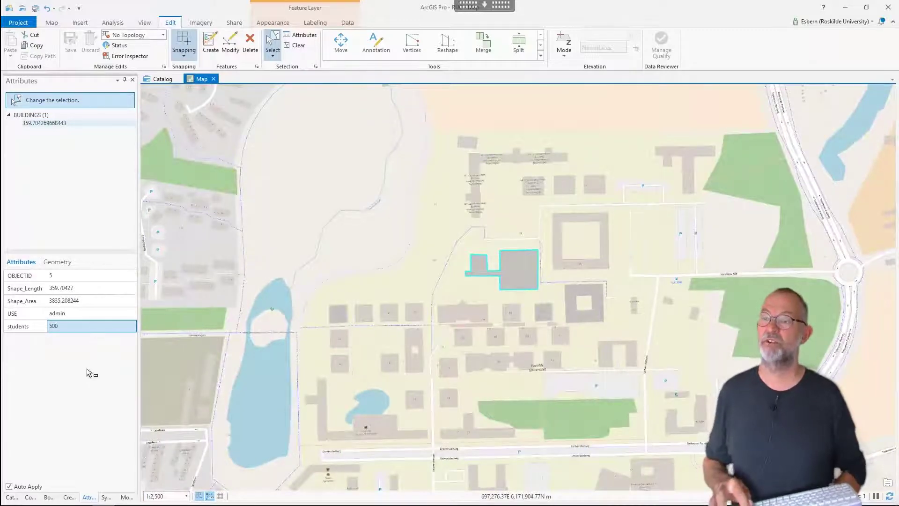
pyautogui.click(31, 498)
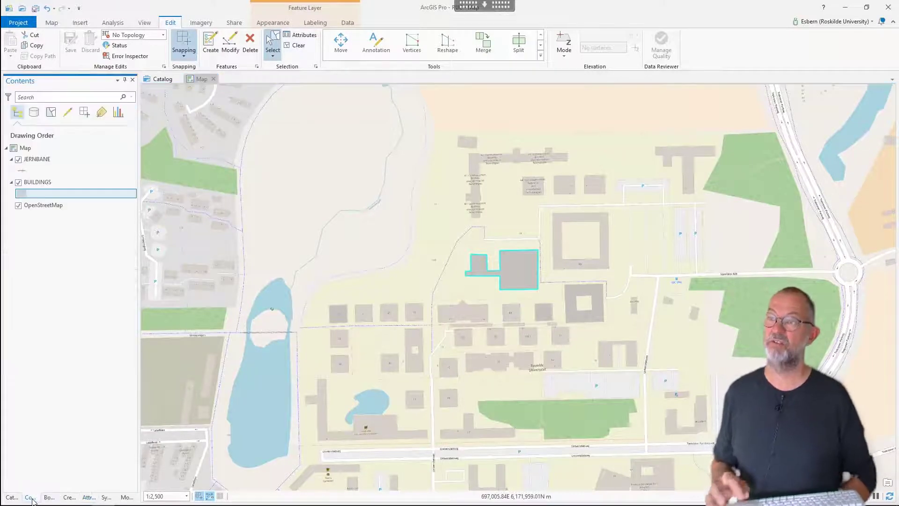
# Symbolize the BUILDINGS layer with Unique Values based on the USE field.
pyautogui.rightClick(51, 188)
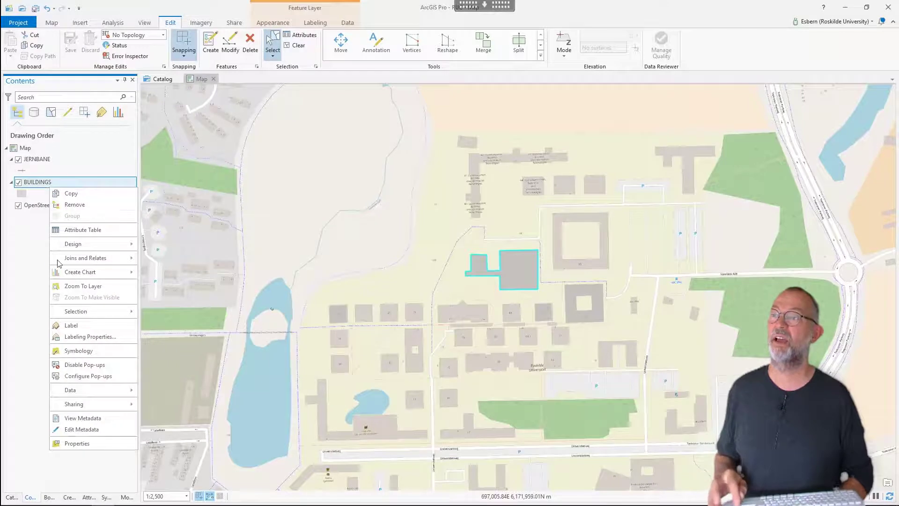
pyautogui.click(92, 353)
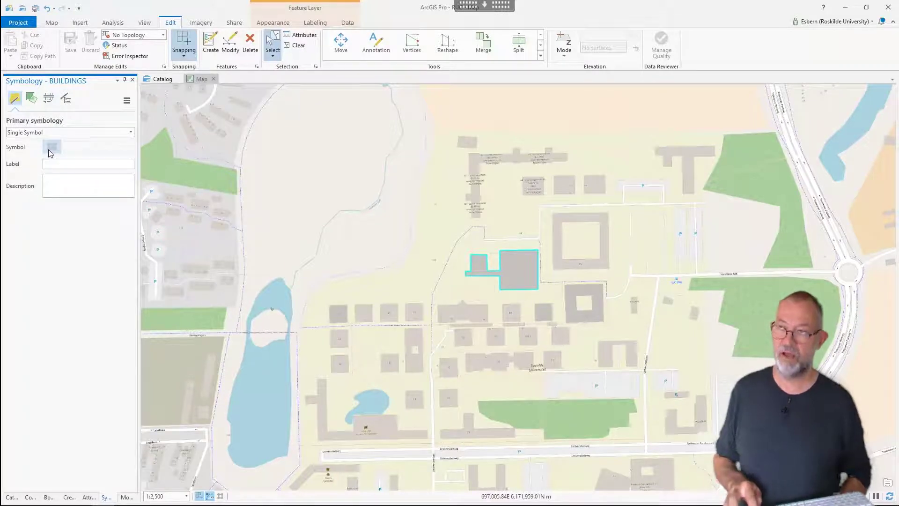
pyautogui.click(130, 134)
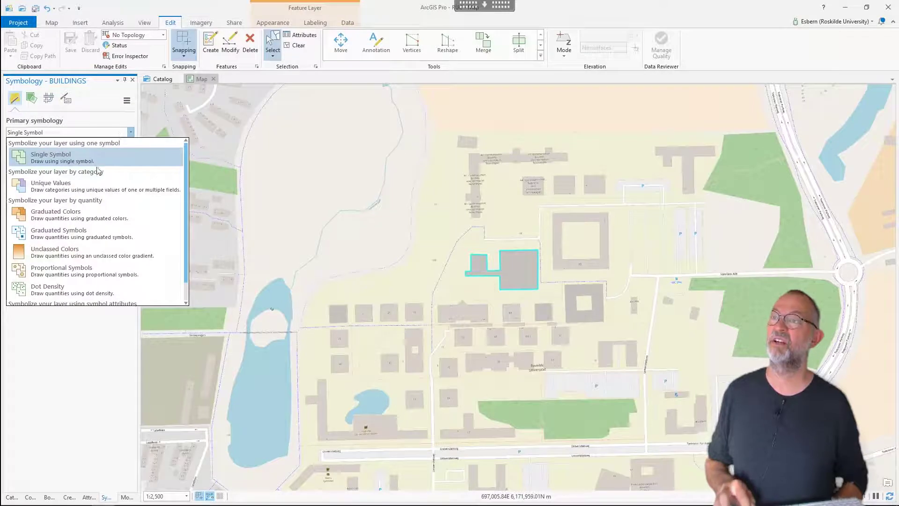
pyautogui.click(95, 187)
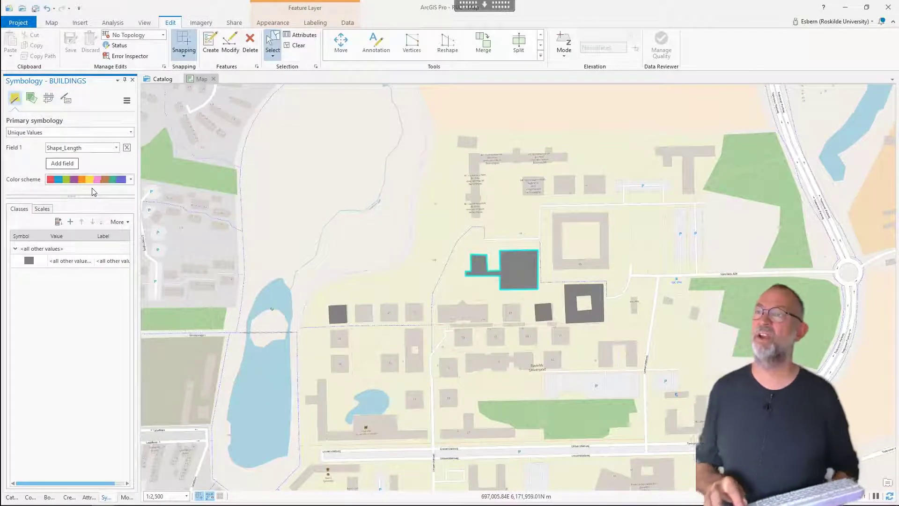
pyautogui.click(115, 148)
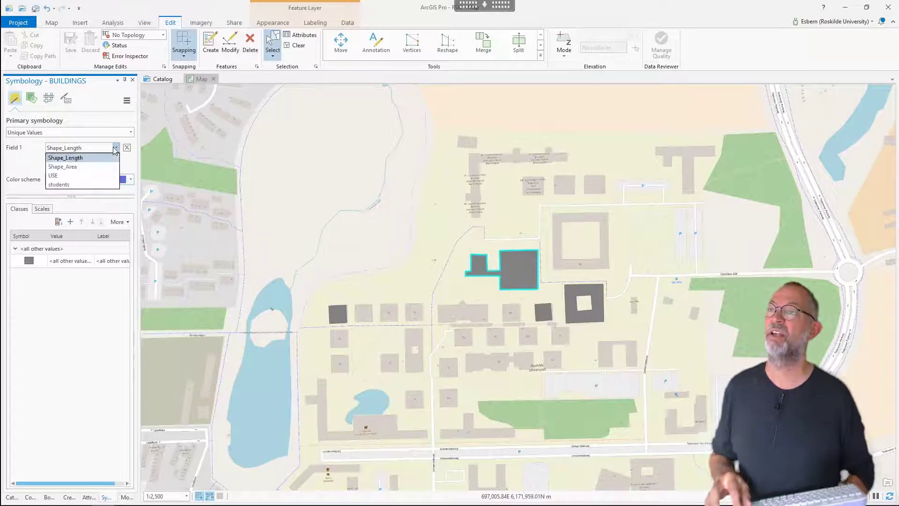
pyautogui.click(80, 178)
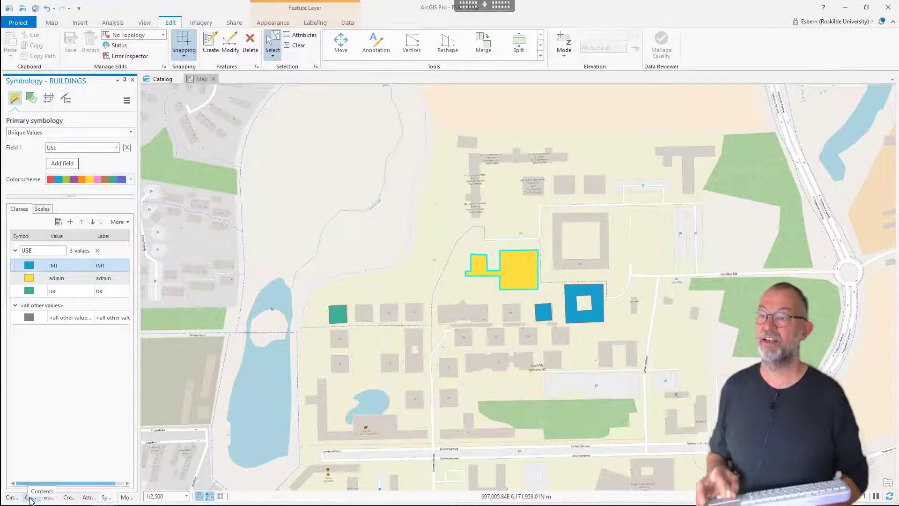
# Create an admin building with the Rectangle tool over the small square building just west of the long green area, about 98 m in perimeter.
pyautogui.click(69, 498)
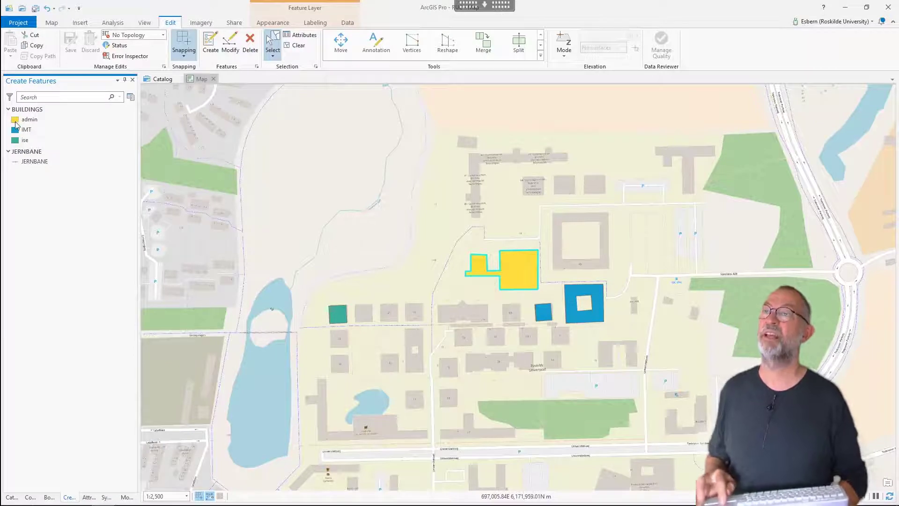
pyautogui.click(18, 140)
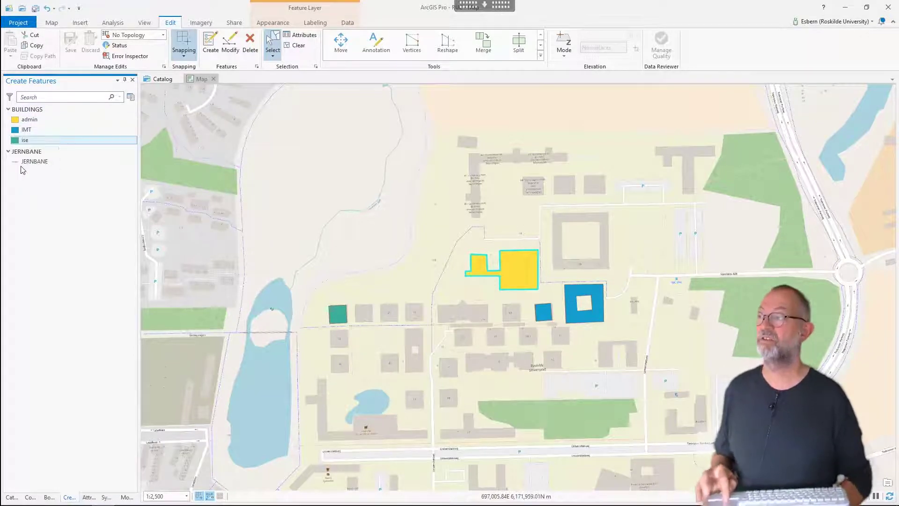
pyautogui.click(22, 169)
pyautogui.click(26, 120)
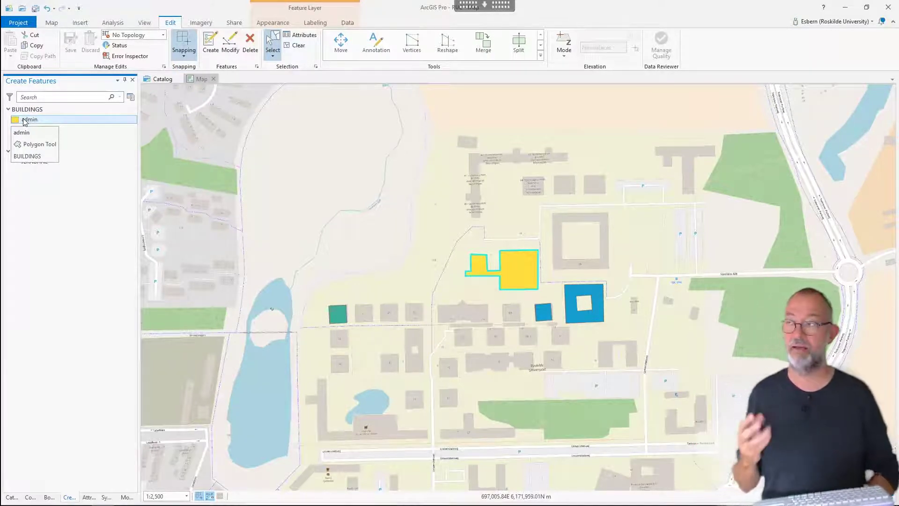
pyautogui.click(24, 121)
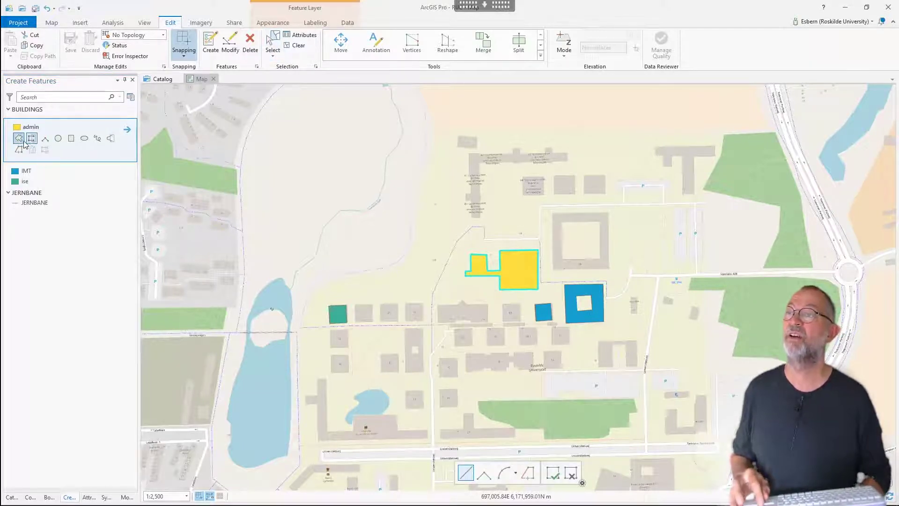
pyautogui.click(71, 138)
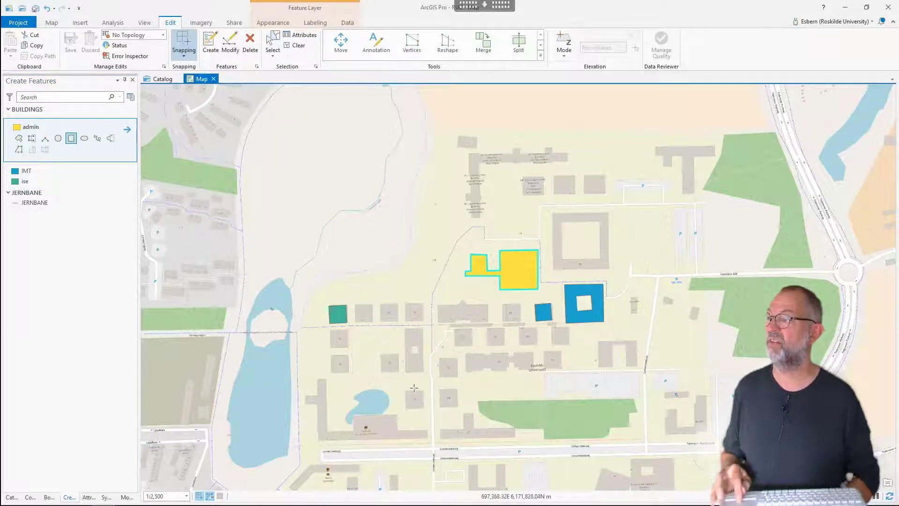
pyautogui.click(441, 390)
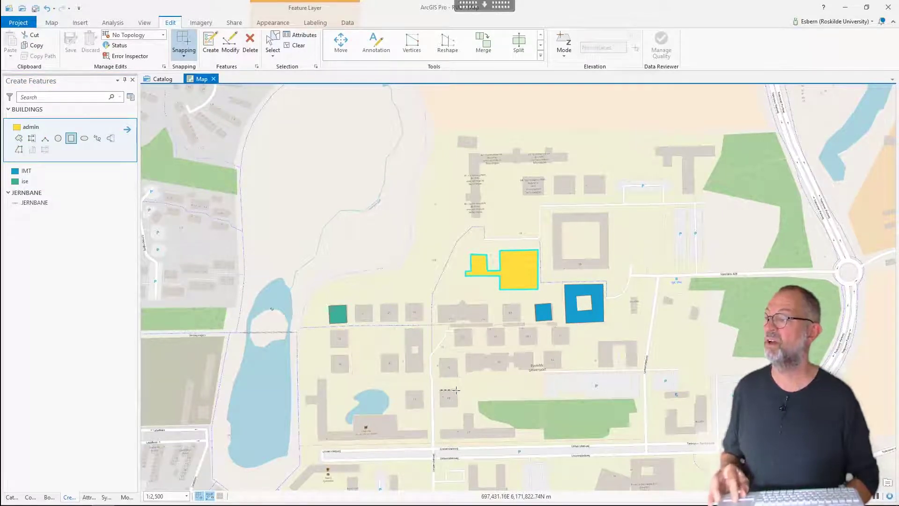
pyautogui.click(459, 390)
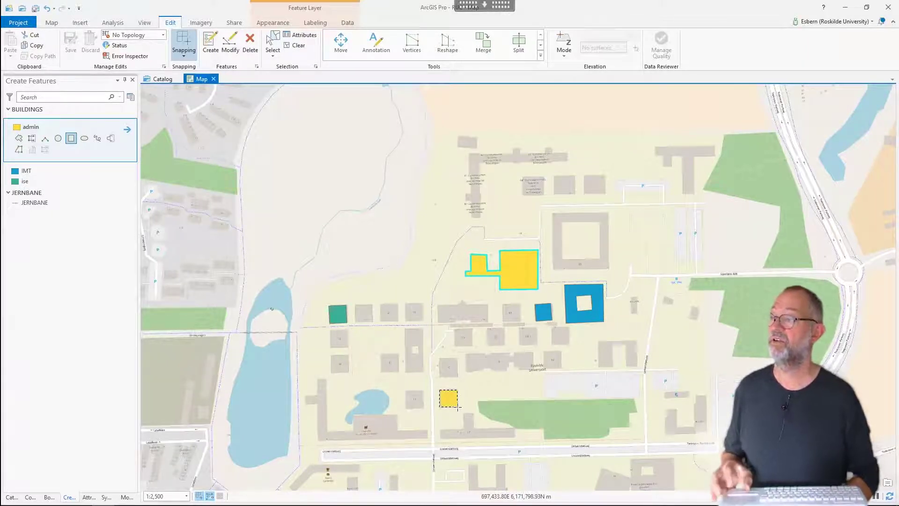
pyautogui.click(458, 408)
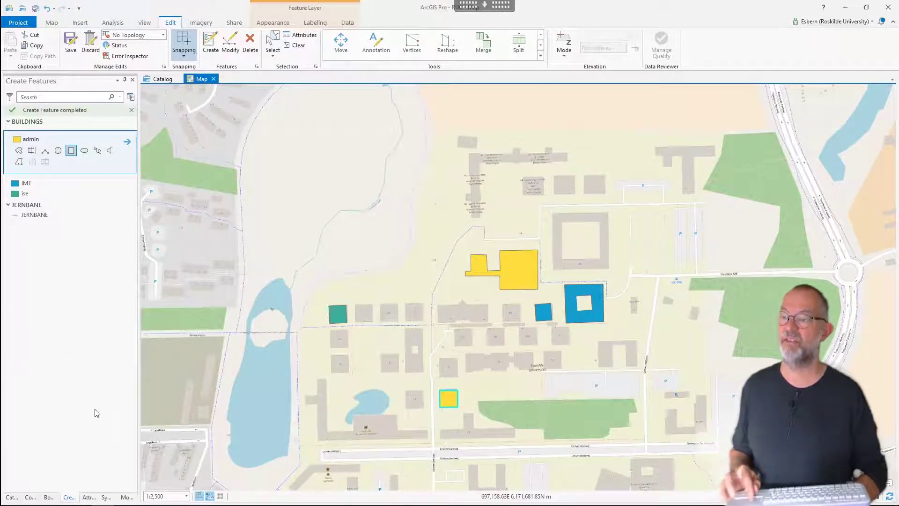
# Set the students attribute of the new admin building to 20.
pyautogui.click(90, 497)
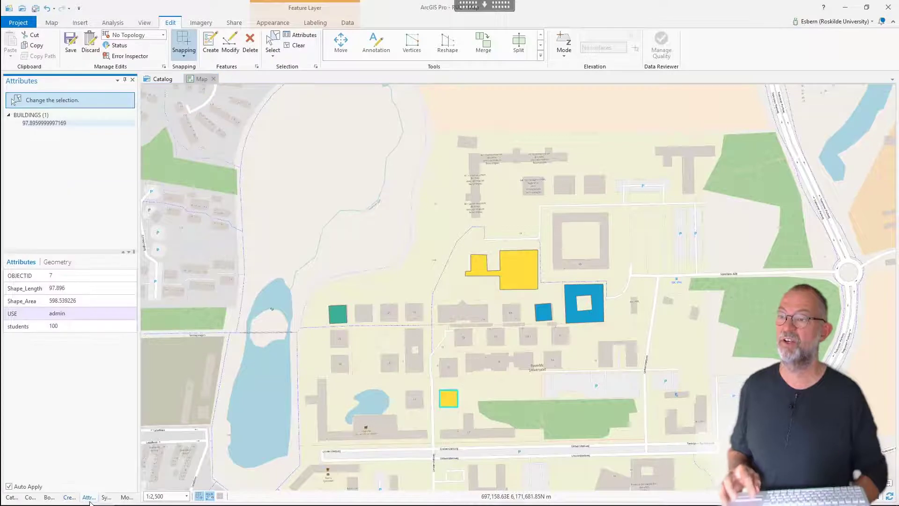
pyautogui.click(70, 326)
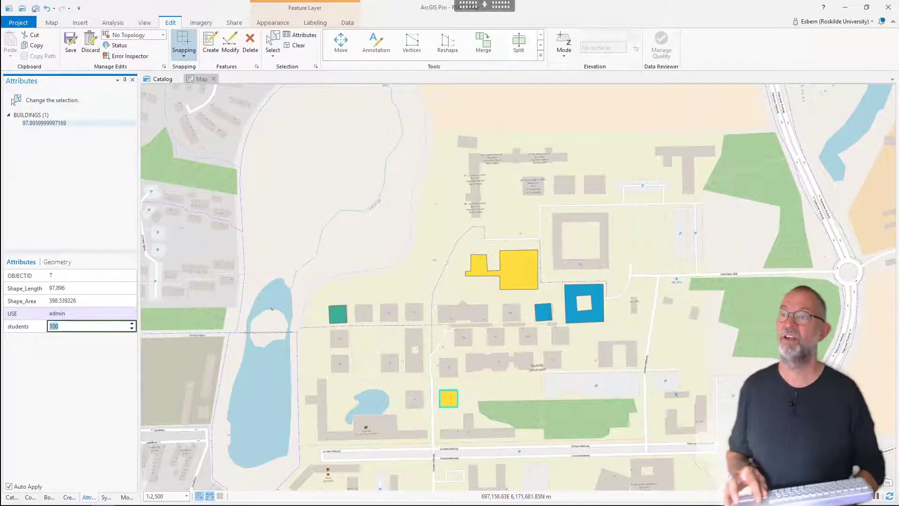
pyautogui.moveTo(40, 327)
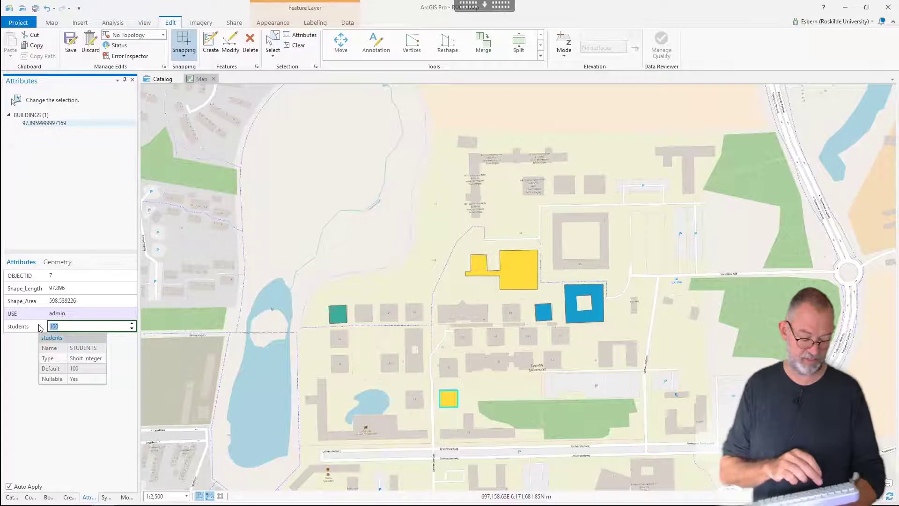
pyautogui.write('2')
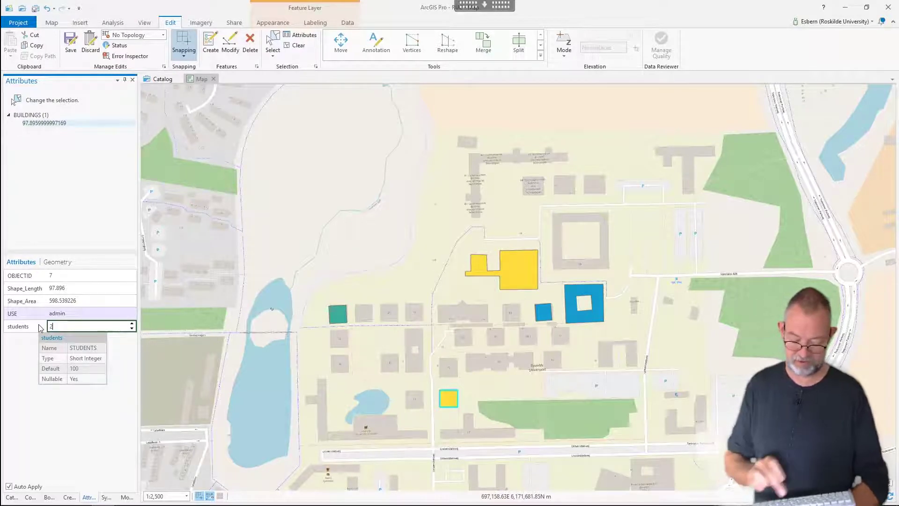
pyautogui.write('0')
pyautogui.press('Return')
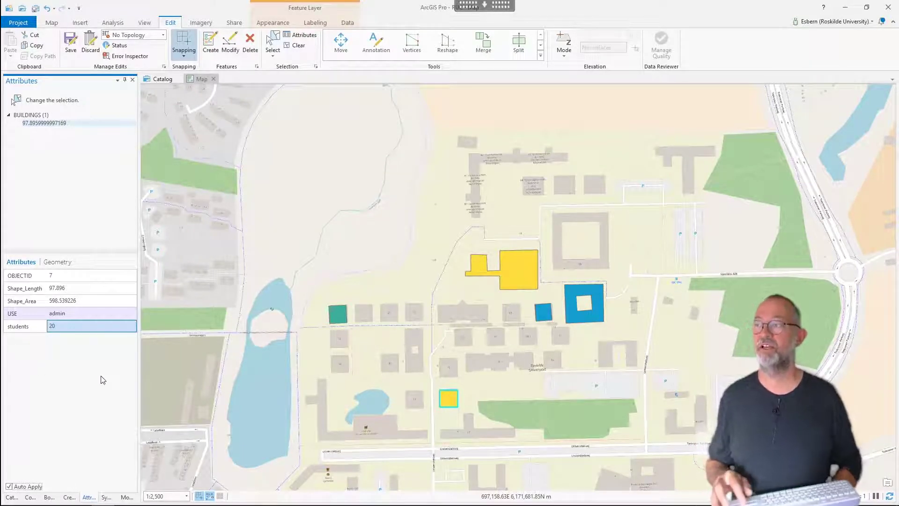
# Review the BUILDINGS layer's legend and its unique-value symbology classes.
pyautogui.click(29, 498)
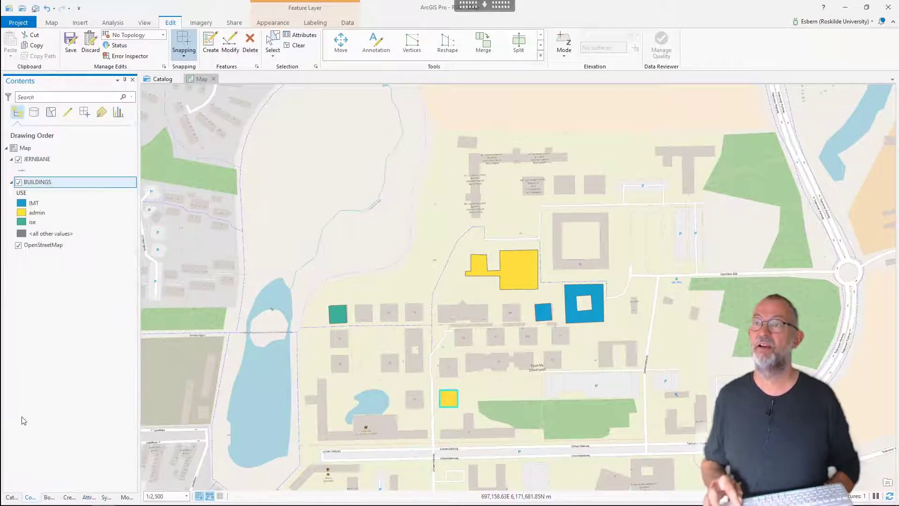
pyautogui.rightClick(42, 183)
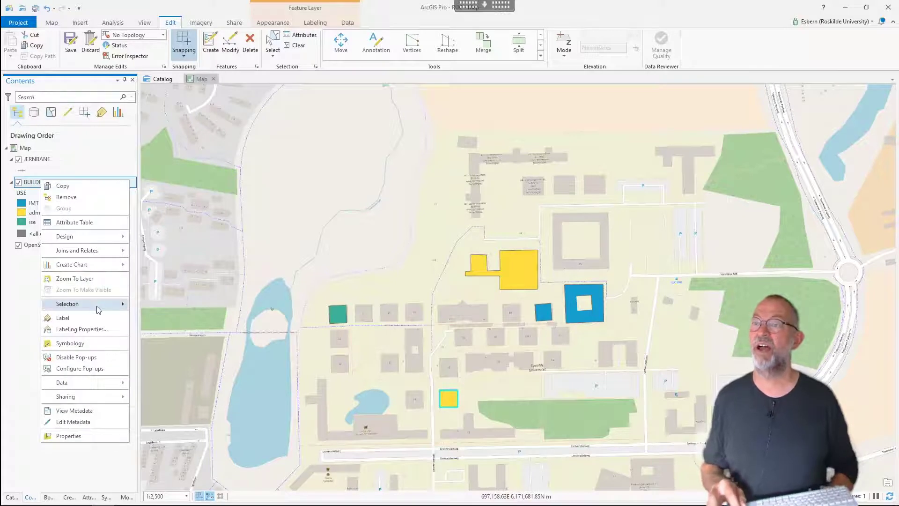
pyautogui.click(104, 343)
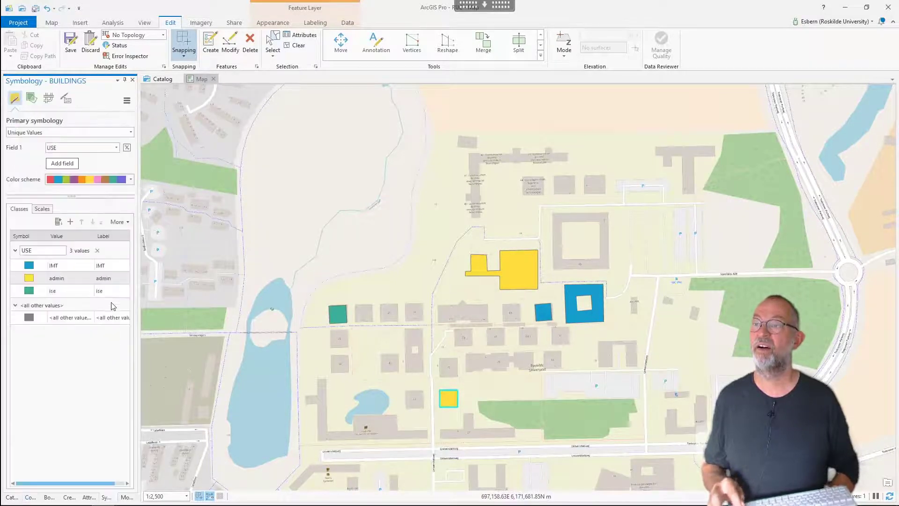
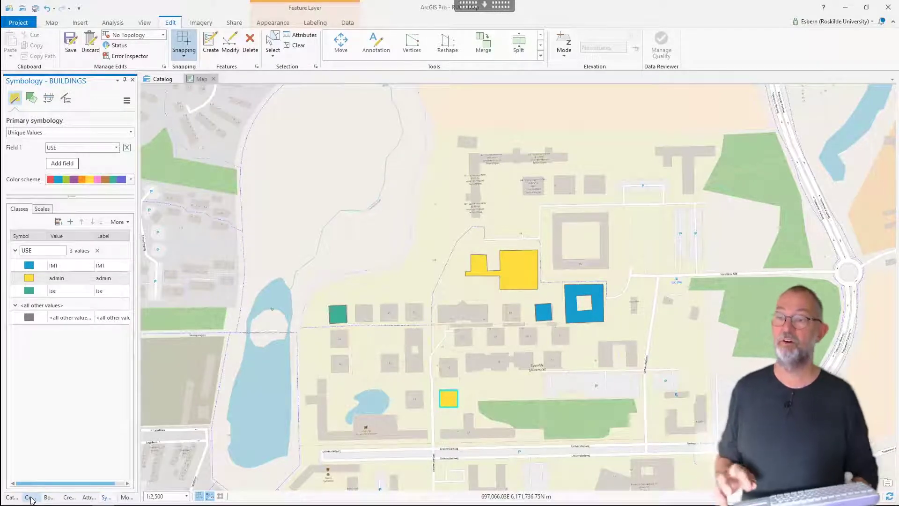
# Start a new feature class named path in RUC.gdb, with type Line and Z values turned off.
pyautogui.click(10, 497)
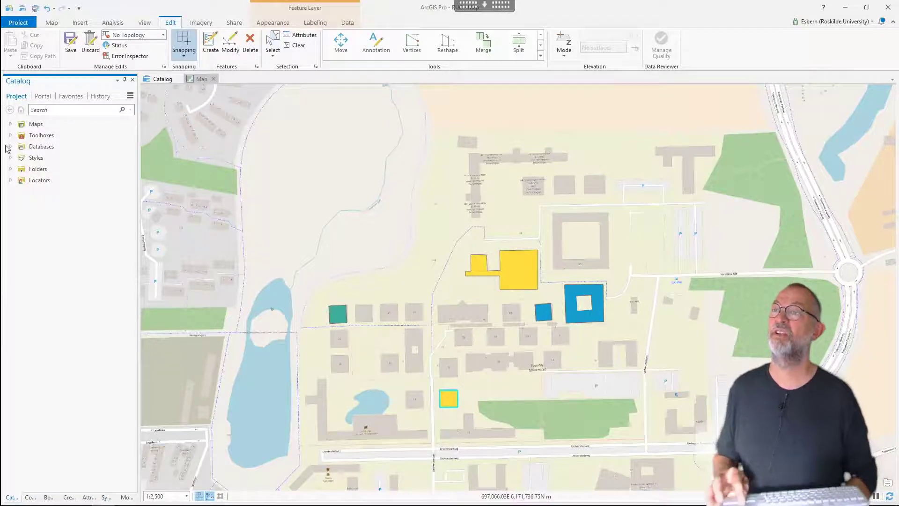
pyautogui.click(11, 147)
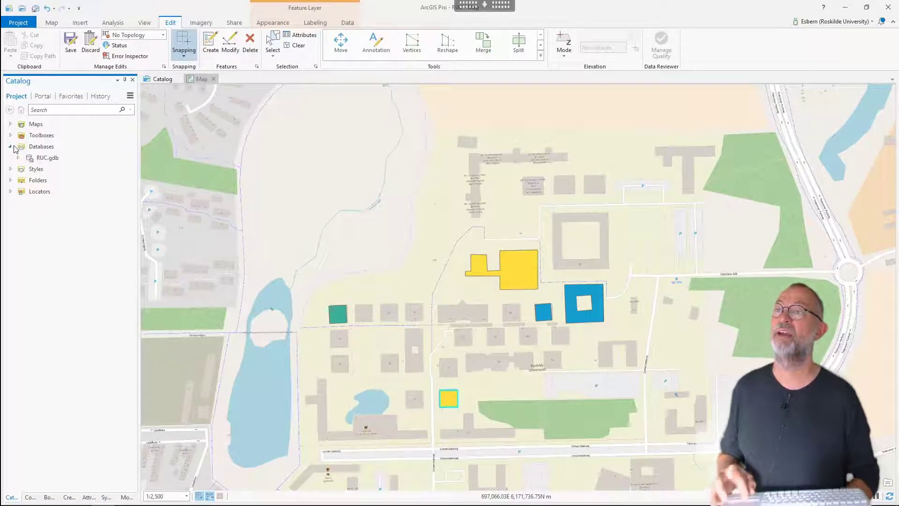
pyautogui.click(42, 160)
pyautogui.rightClick(43, 159)
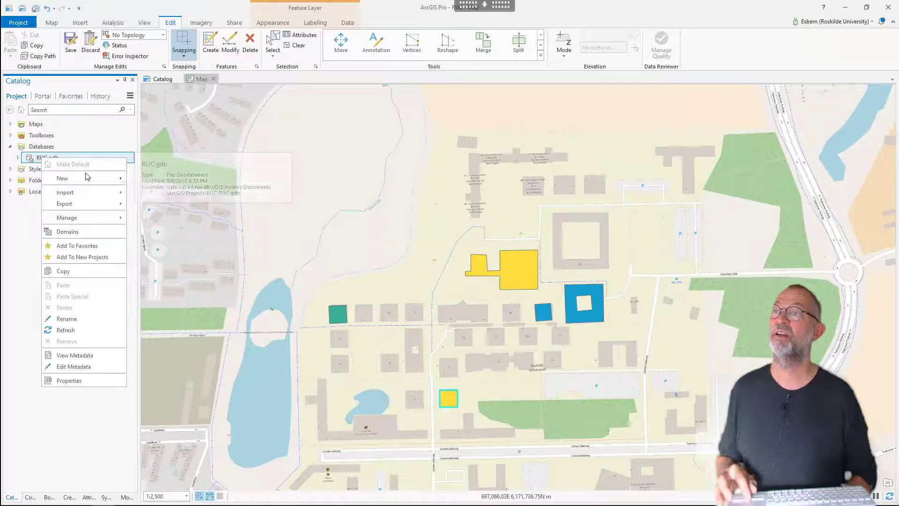
pyautogui.moveTo(98, 184)
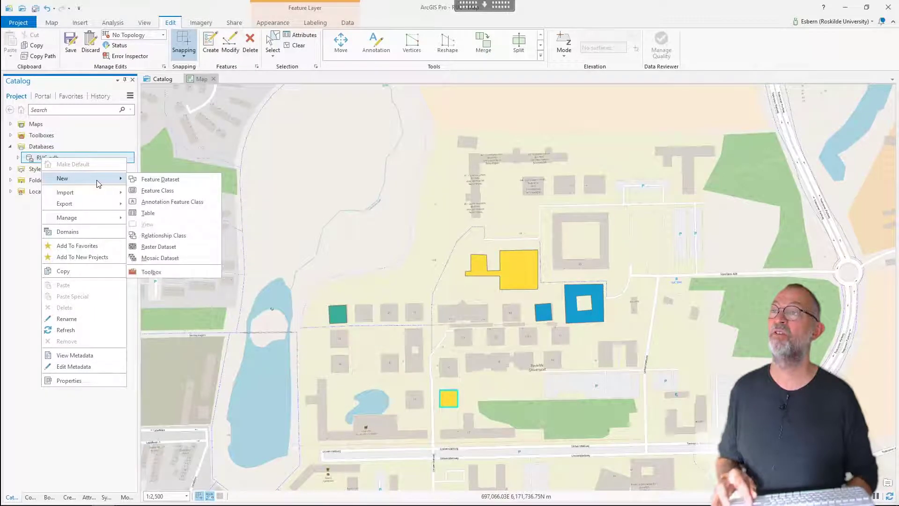
pyautogui.click(151, 191)
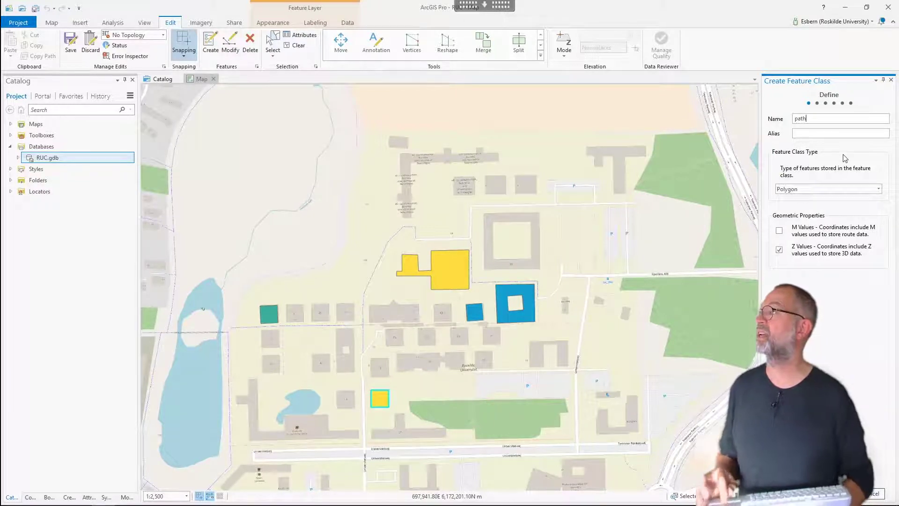
pyautogui.click(825, 190)
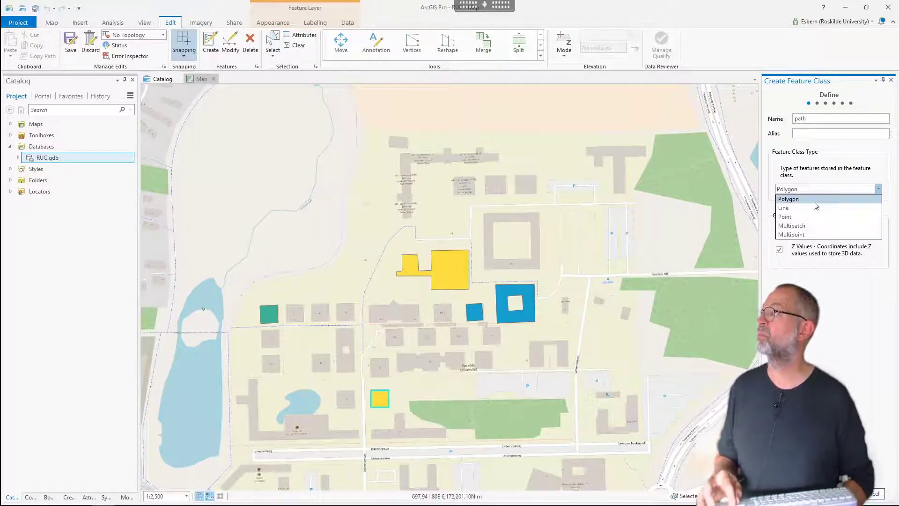
pyautogui.click(815, 209)
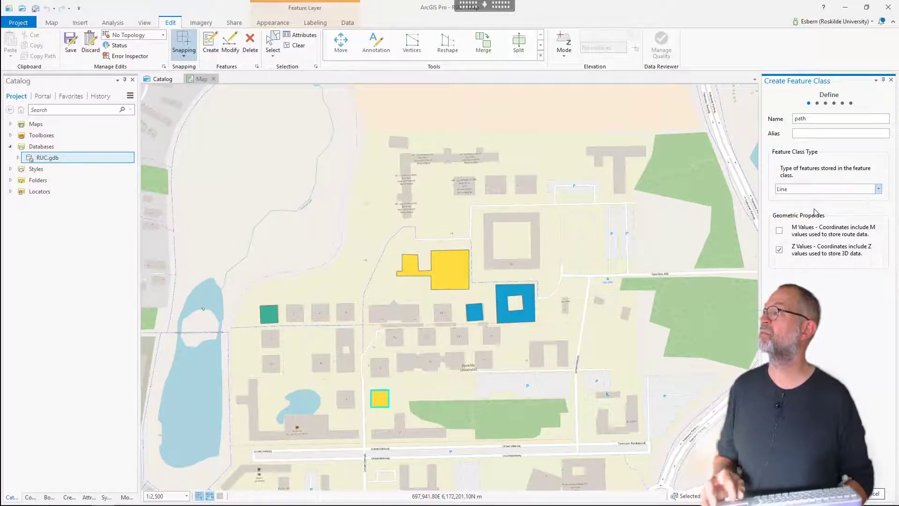
pyautogui.click(779, 250)
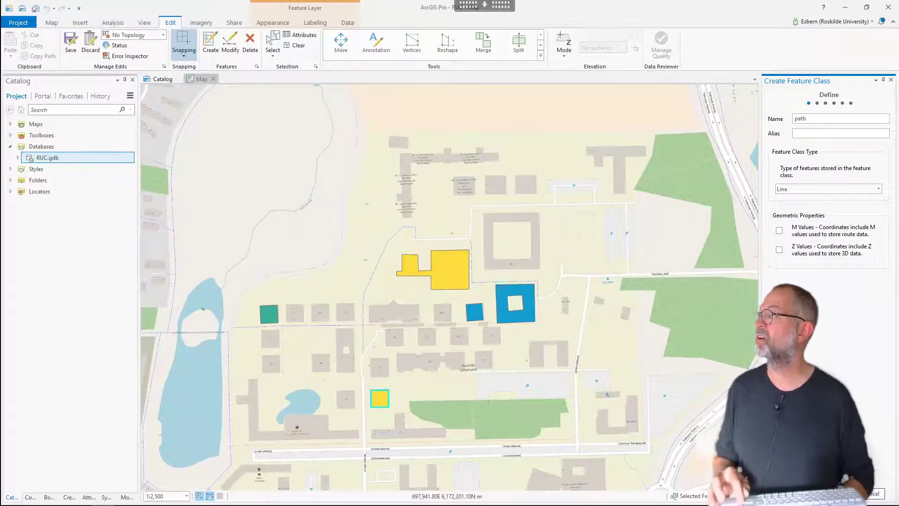
# Finish creating the path feature class with no added fields, ETRS 1989 UTM Zone 32N, and the default tolerance, resolution and storage configuration.
pyautogui.press('Return')
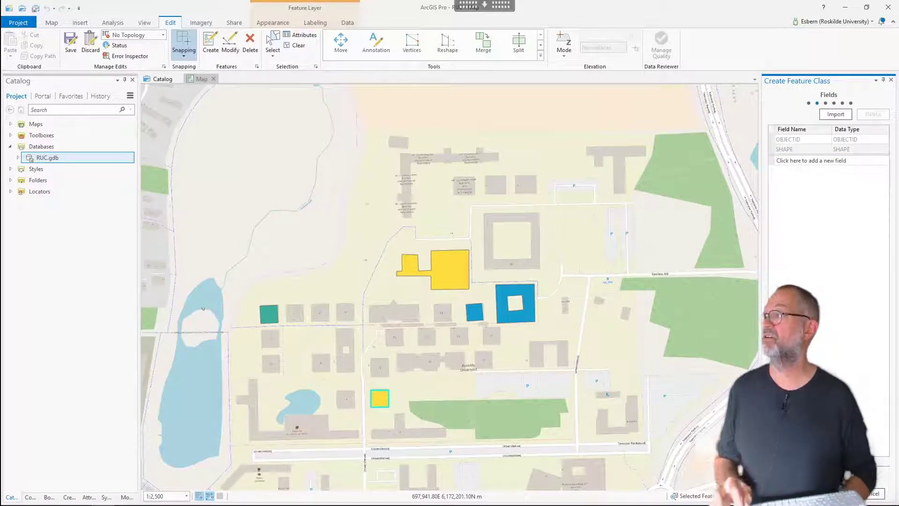
pyautogui.press('Return')
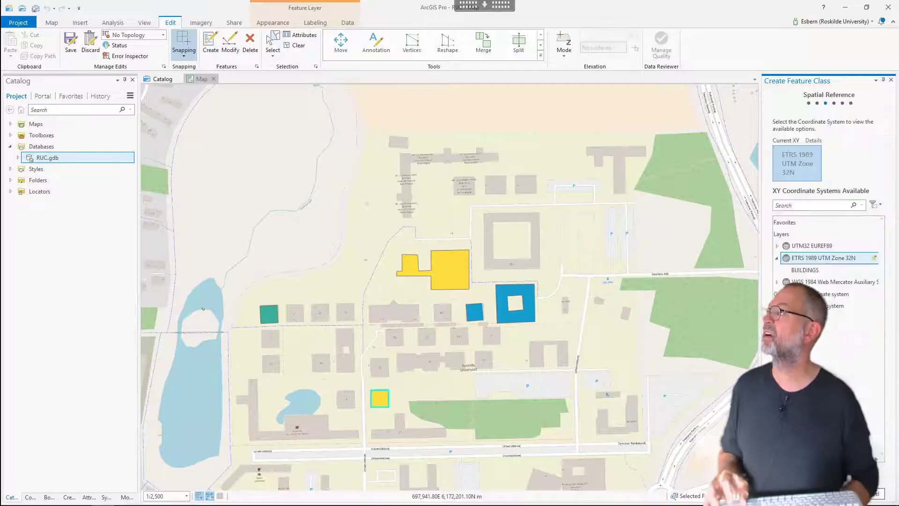
pyautogui.press('Return')
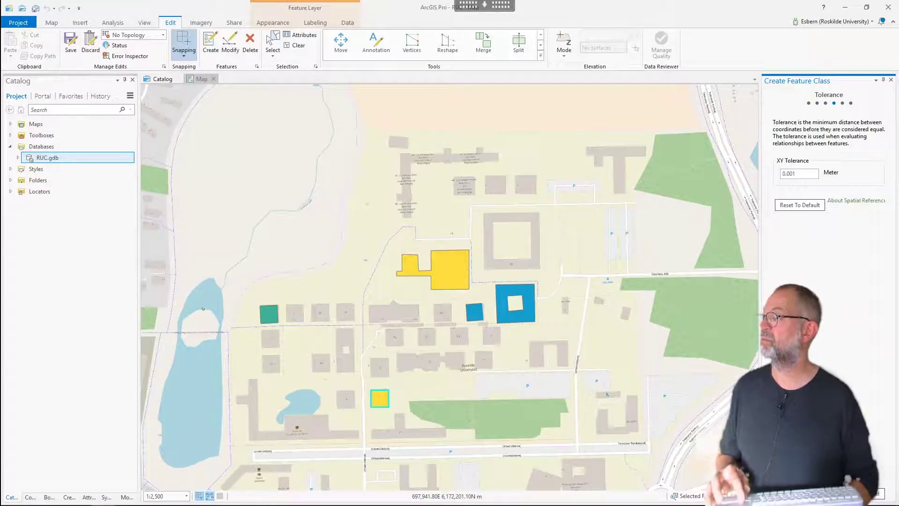
pyautogui.click(780, 493)
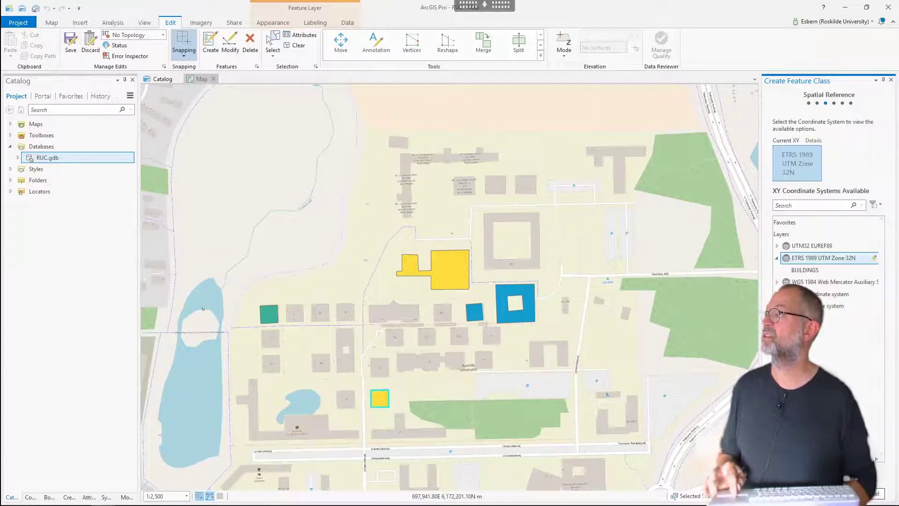
pyautogui.click(806, 164)
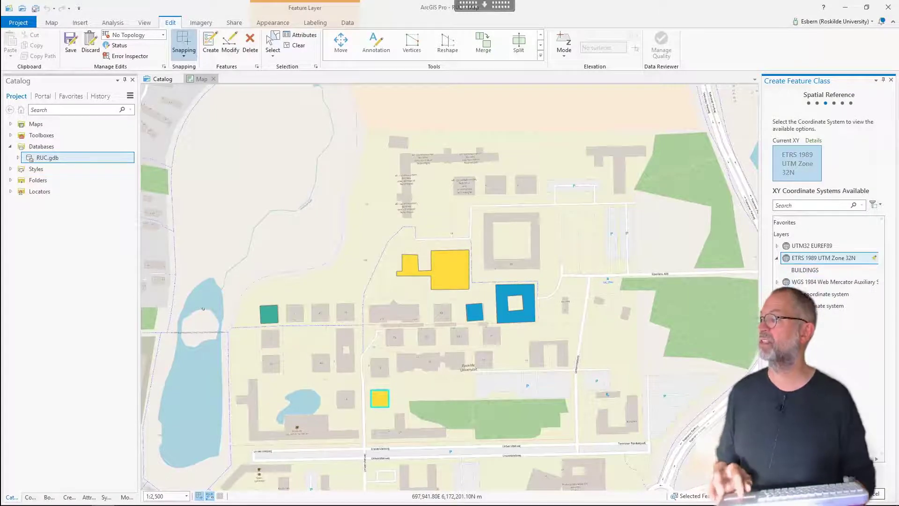
pyautogui.click(810, 493)
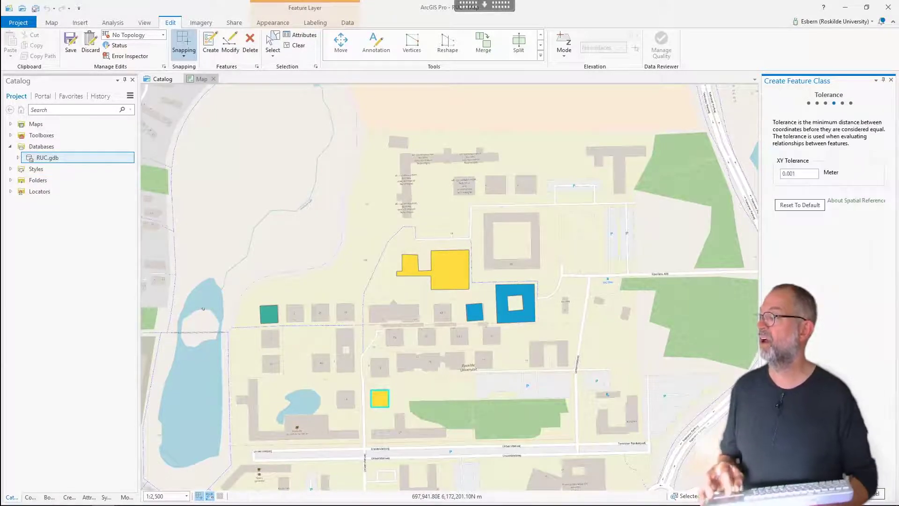
pyautogui.click(810, 493)
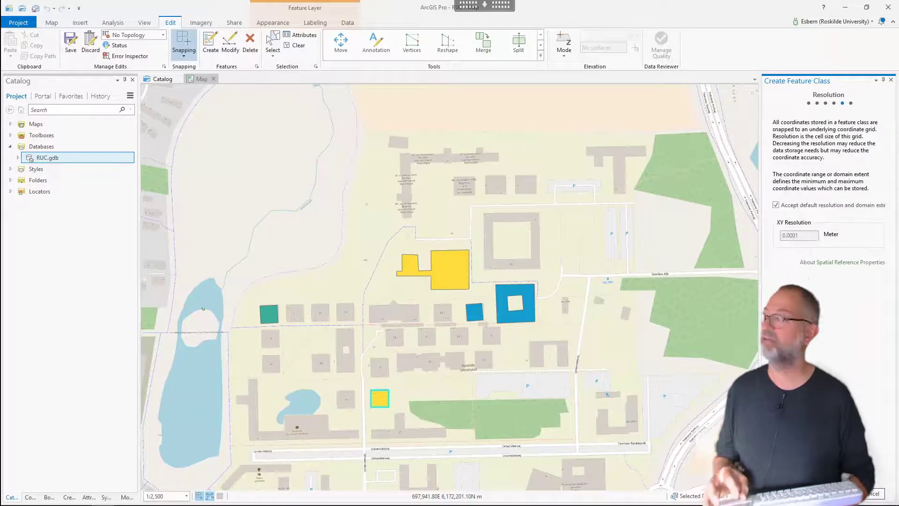
pyautogui.click(810, 493)
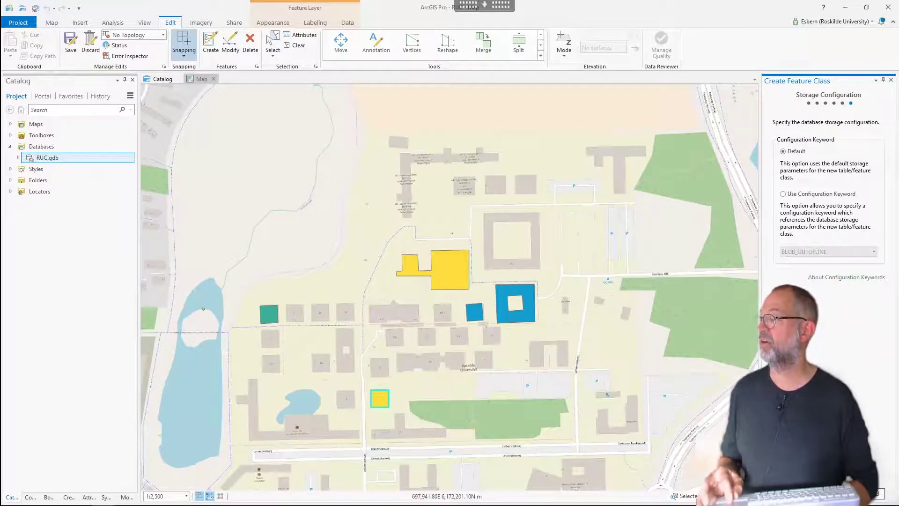
pyautogui.click(810, 493)
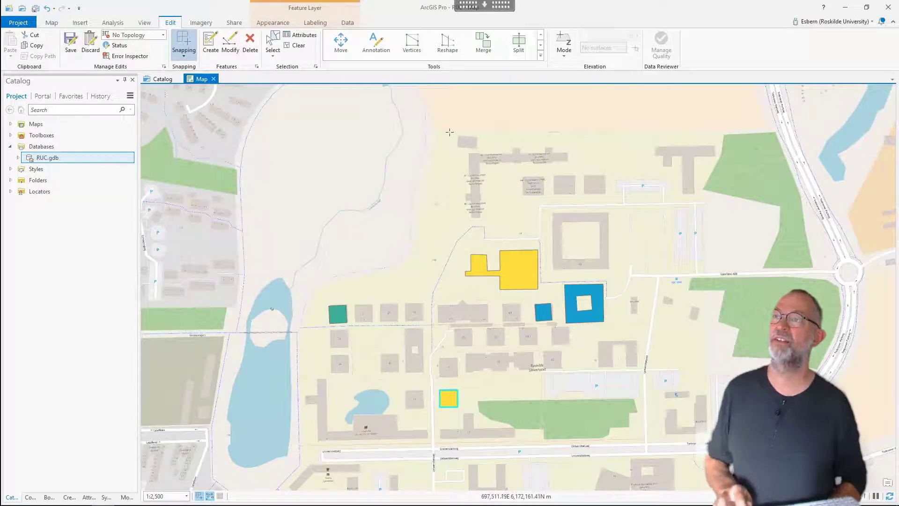
# Add the path feature class from RUC.gdb to the current map.
pyautogui.click(436, 138)
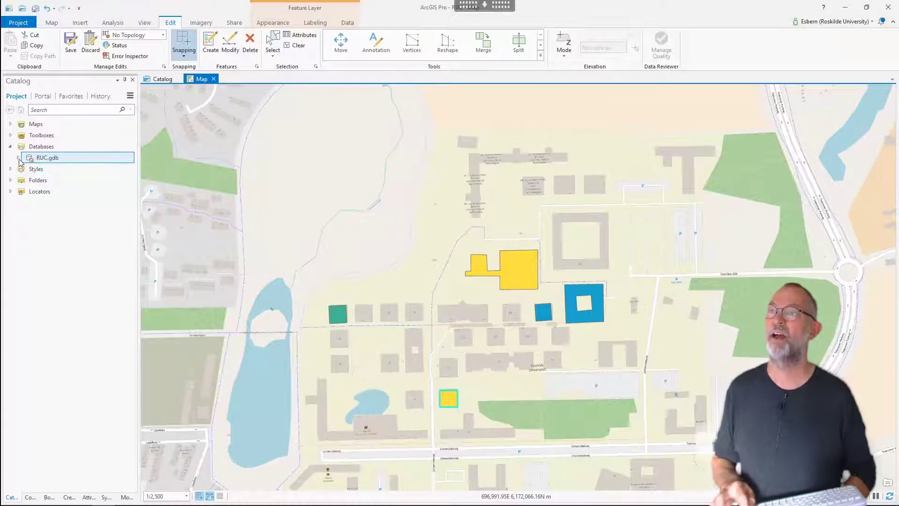
pyautogui.moveTo(13, 502)
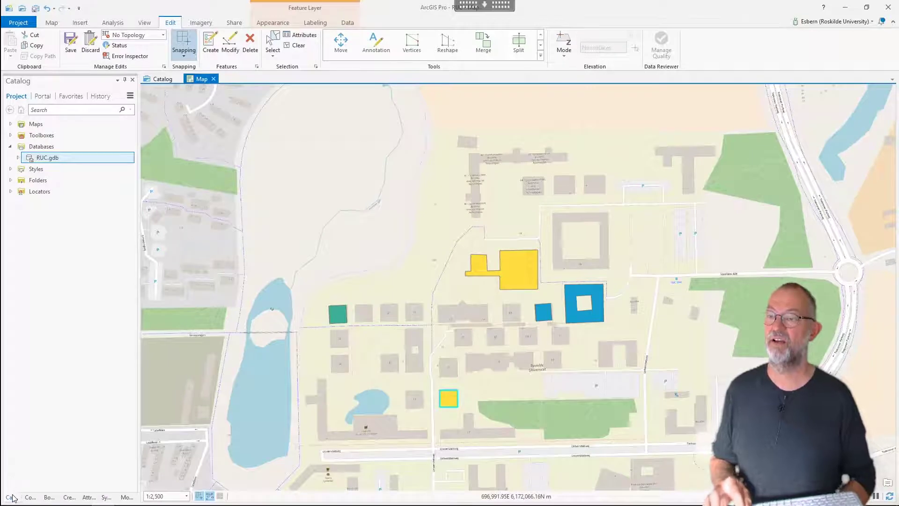
pyautogui.click(11, 497)
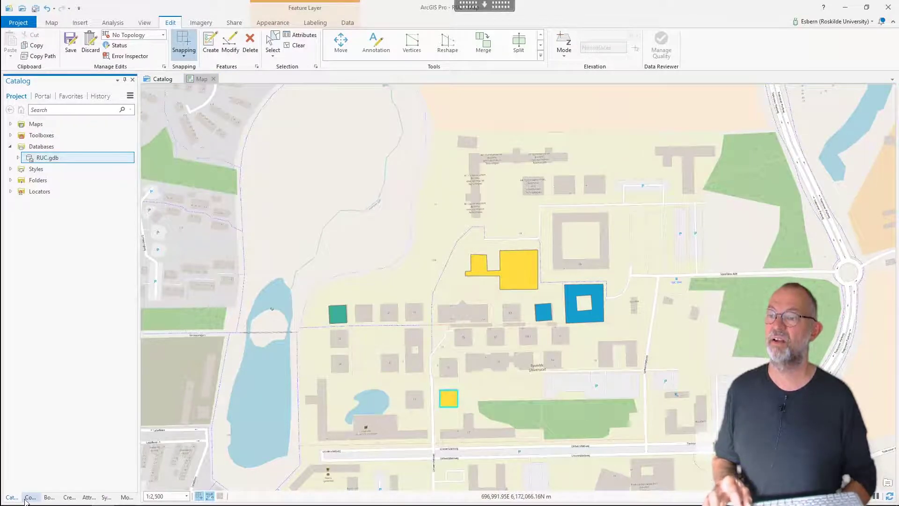
pyautogui.click(27, 500)
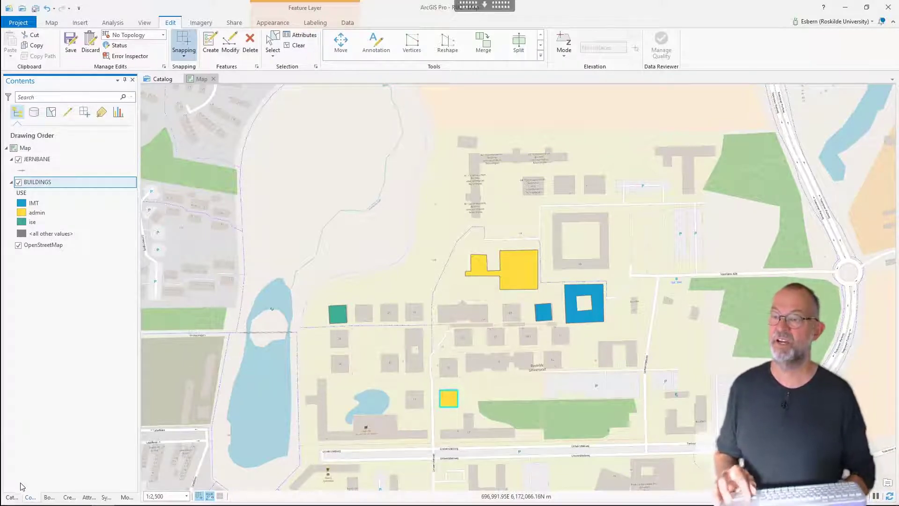
pyautogui.click(13, 497)
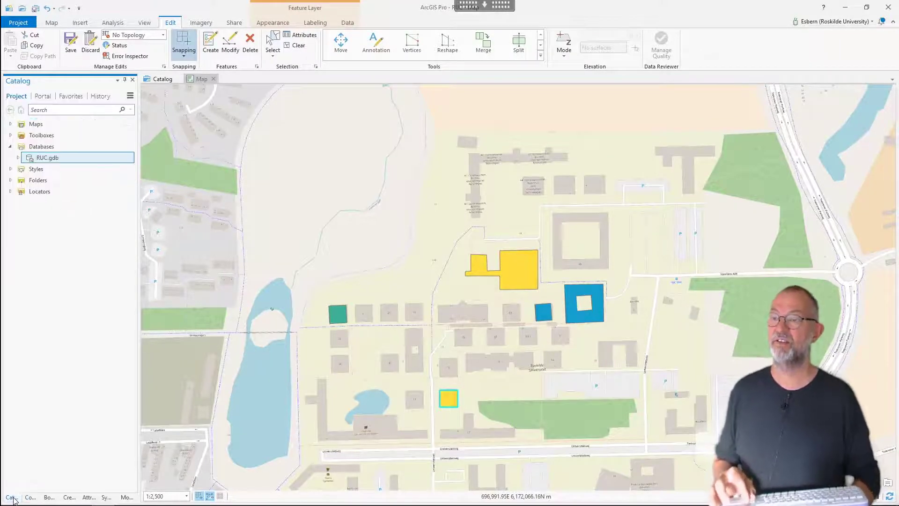
pyautogui.click(18, 158)
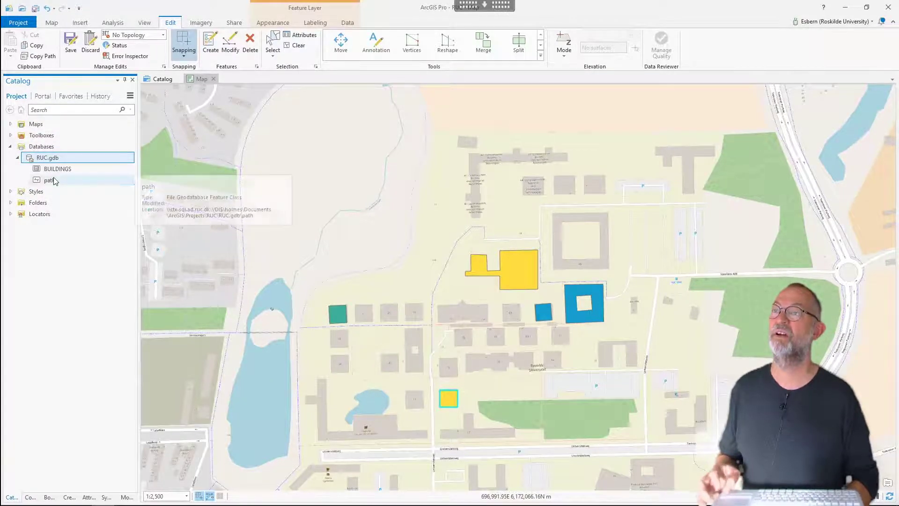
pyautogui.rightClick(54, 180)
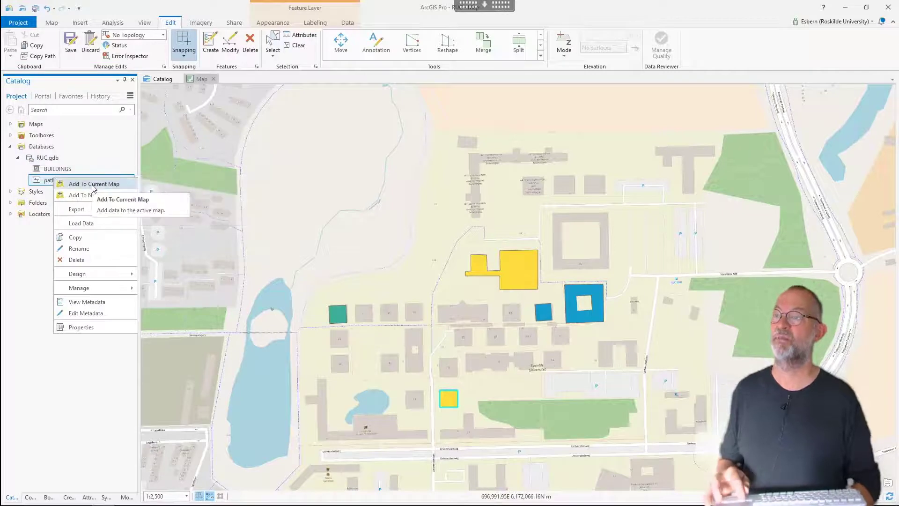
pyautogui.click(112, 185)
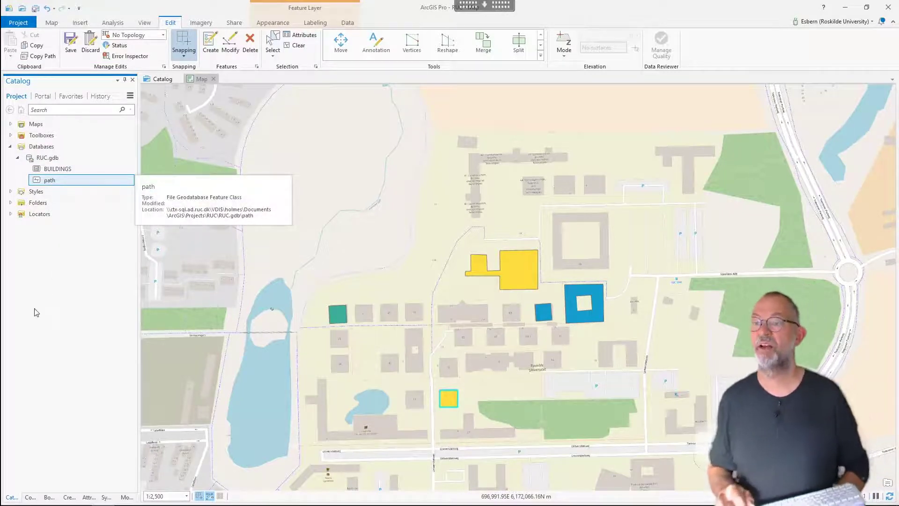
pyautogui.click(31, 498)
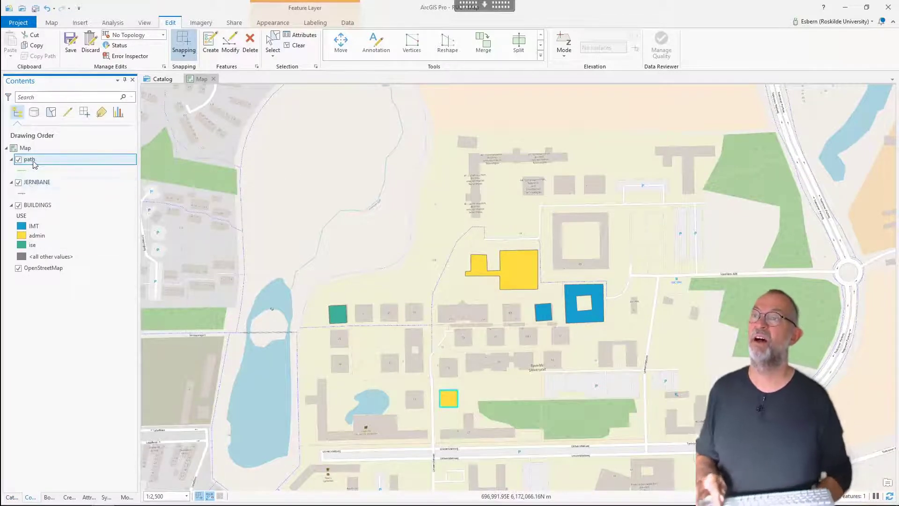
# Give the path layer the thick orange Highway line symbol and activate its feature template with the Line tool.
pyautogui.click(24, 173)
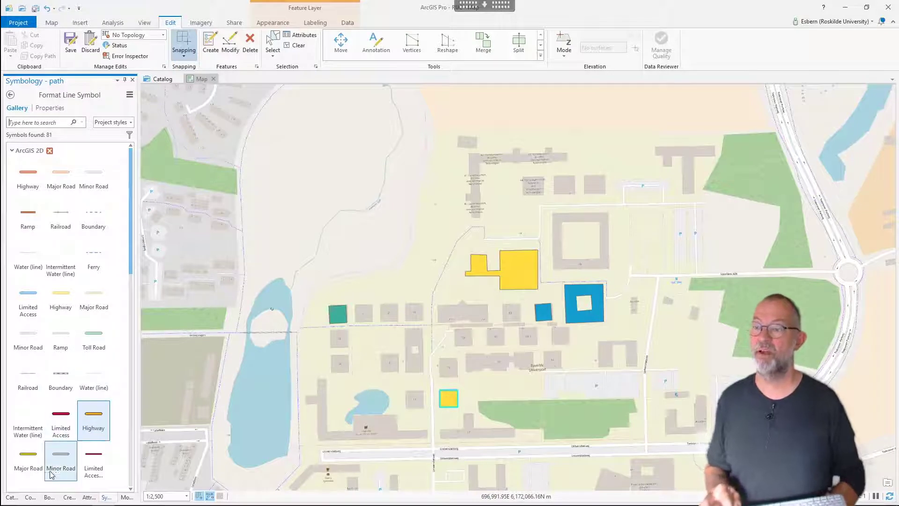
pyautogui.click(31, 497)
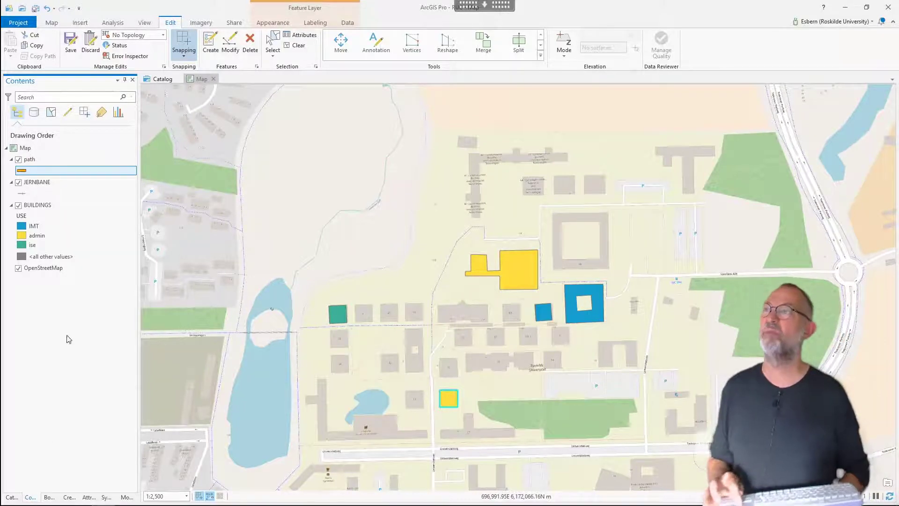
pyautogui.click(184, 43)
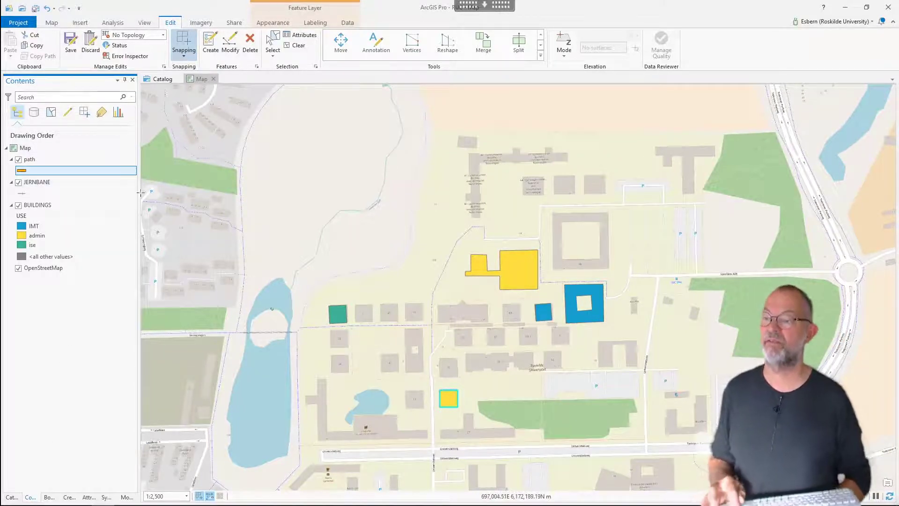
pyautogui.click(72, 497)
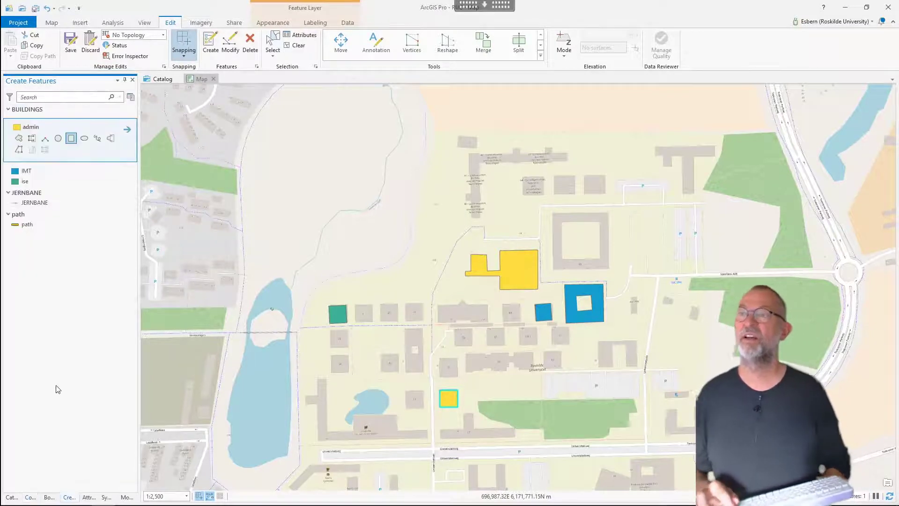
pyautogui.click(23, 226)
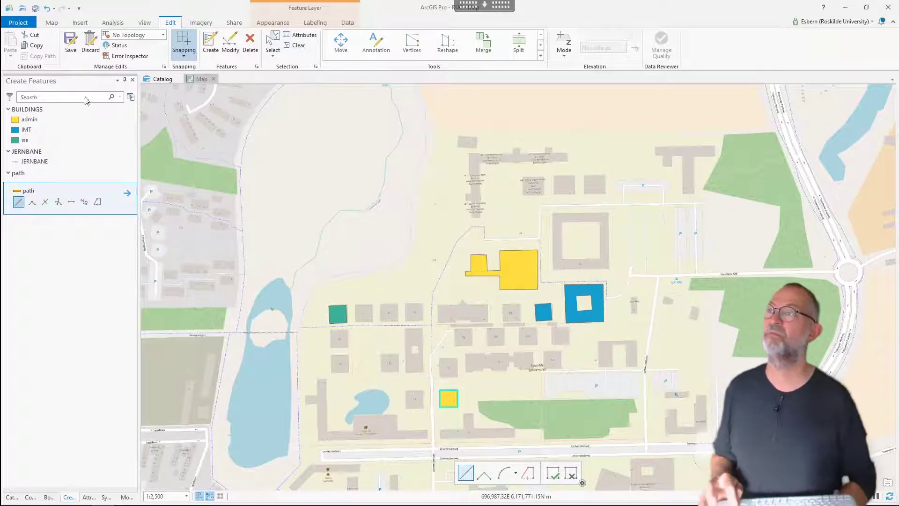
# Turn snapping off and disable edge snapping.
pyautogui.click(186, 56)
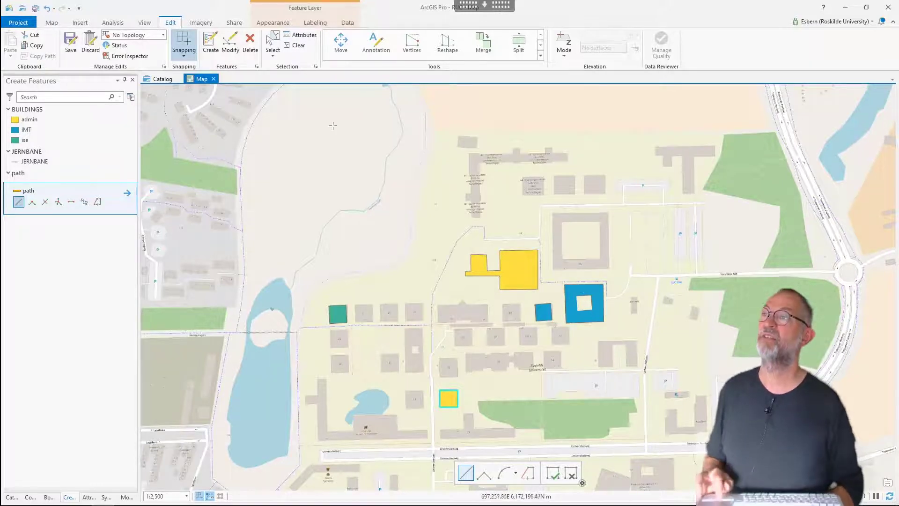
pyautogui.click(183, 51)
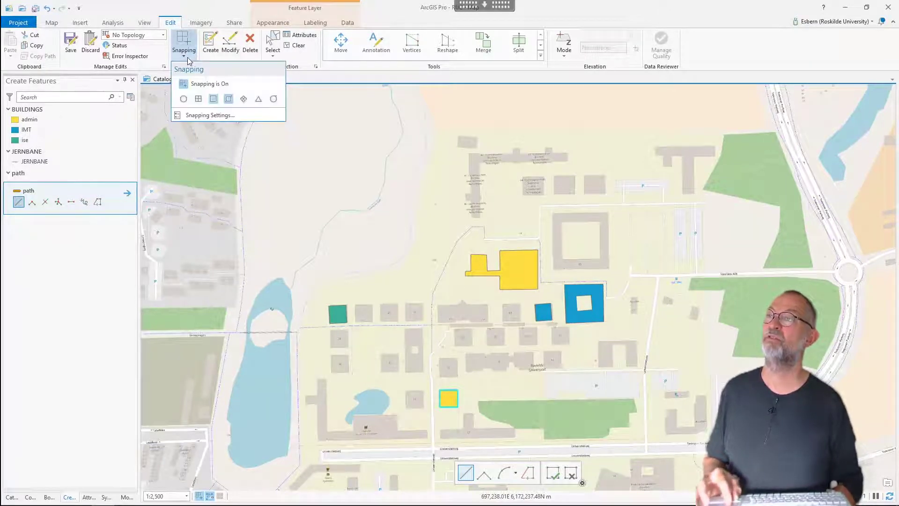
pyautogui.click(185, 82)
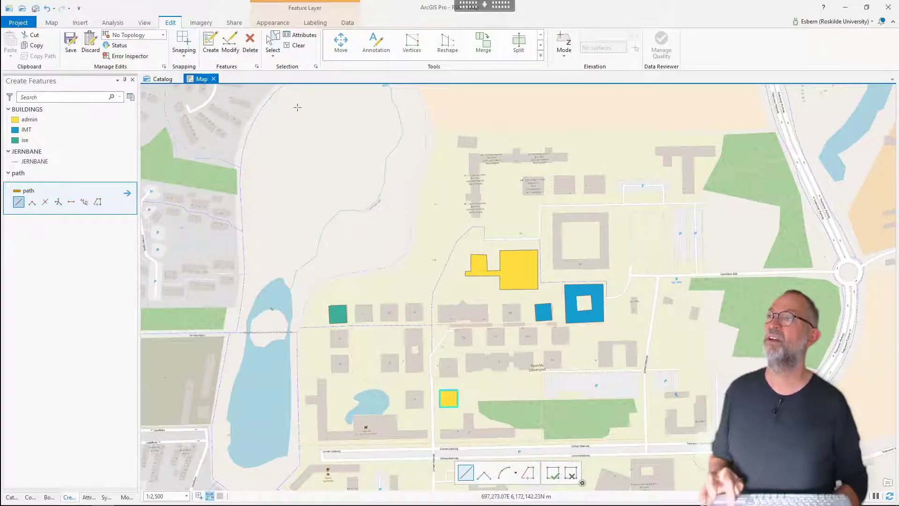
pyautogui.click(190, 55)
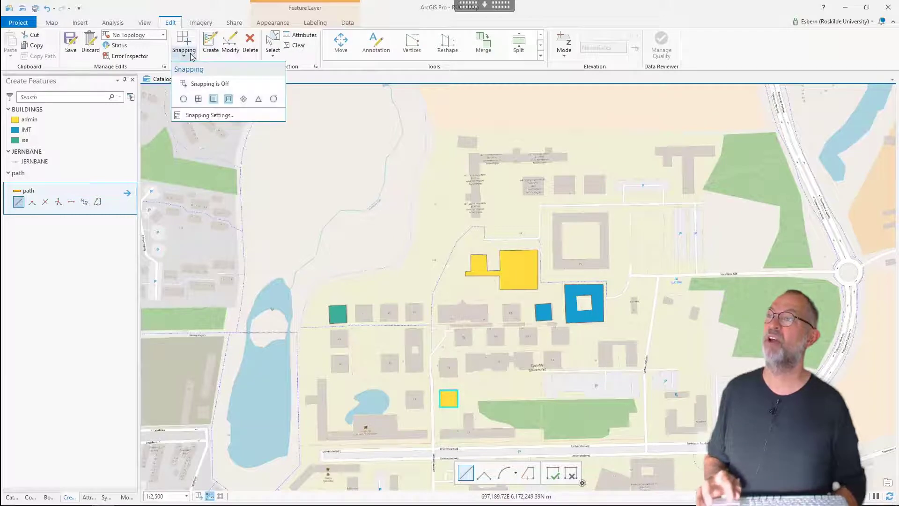
pyautogui.click(228, 99)
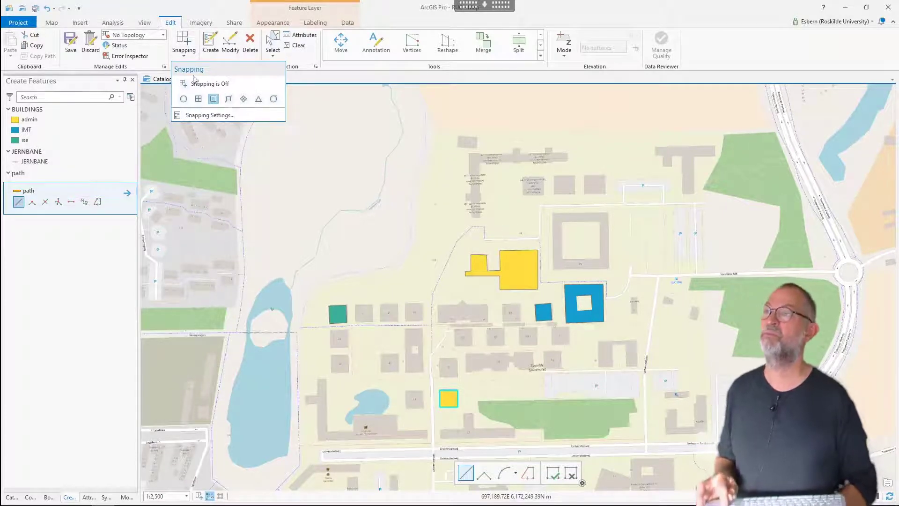
pyautogui.click(267, 236)
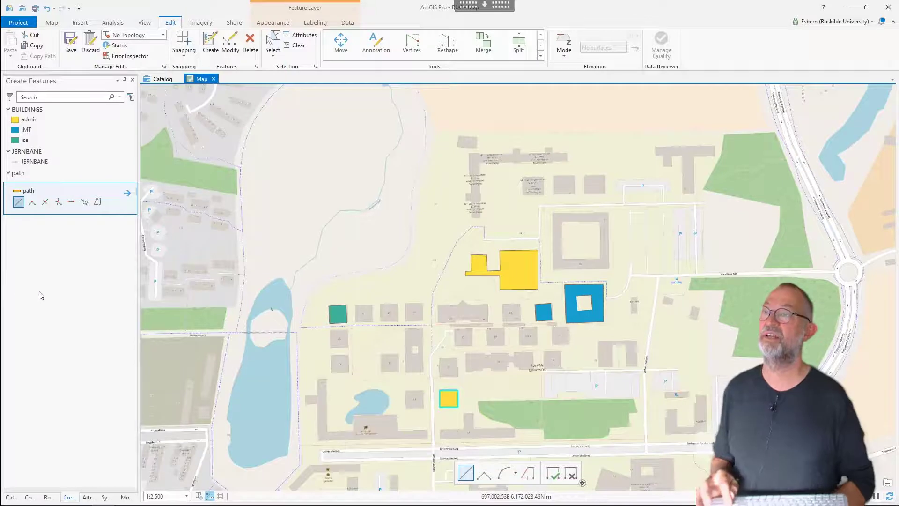
# Enable edge snapping, keep the path template's Line tool active, and turn snapping on.
pyautogui.click(189, 54)
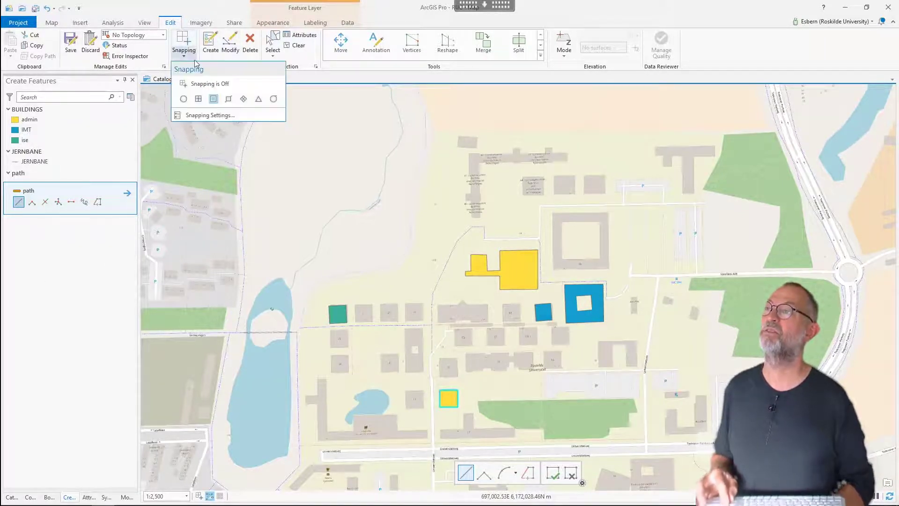
pyautogui.click(229, 99)
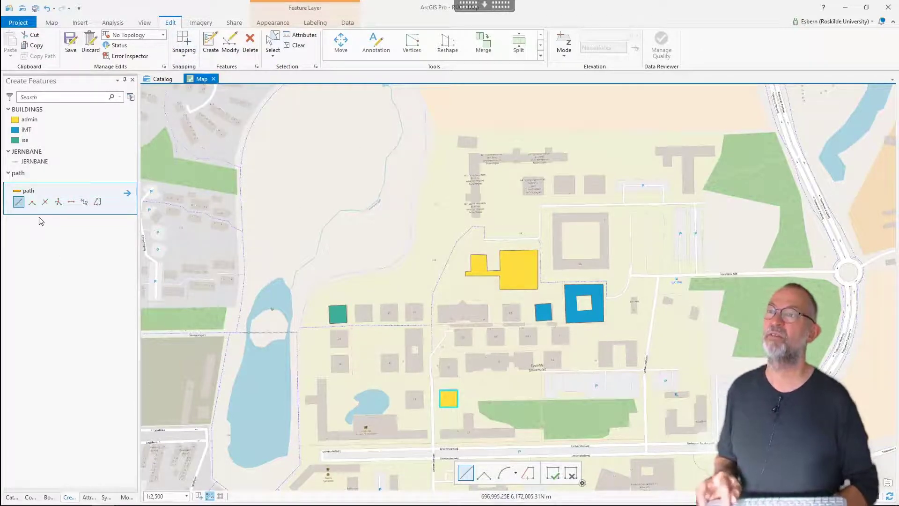
pyautogui.click(18, 201)
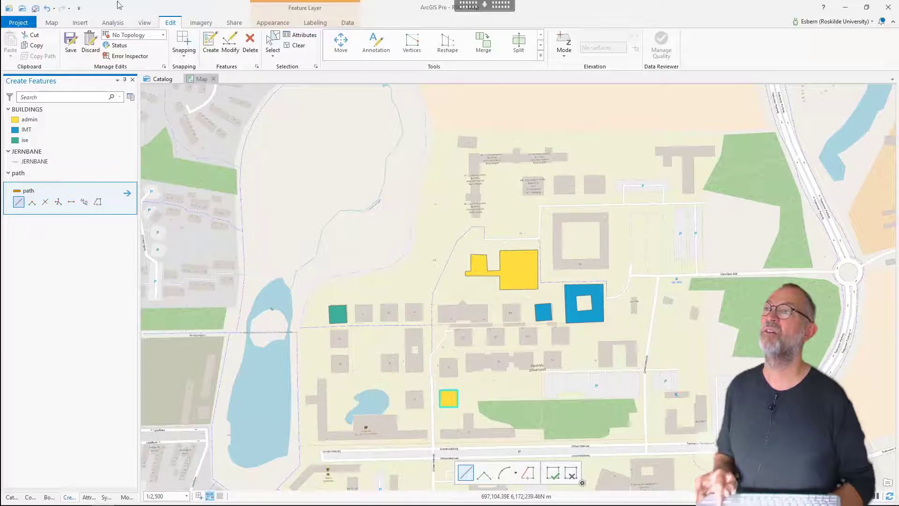
pyautogui.click(184, 51)
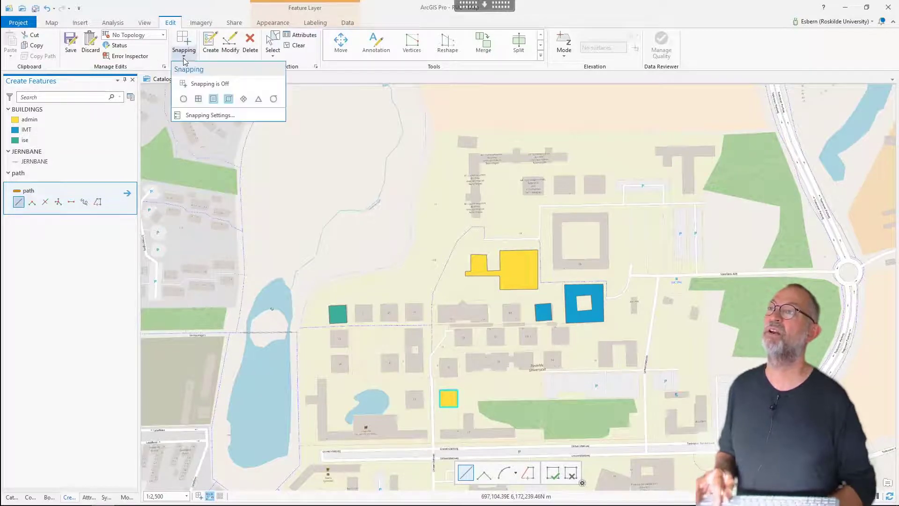
pyautogui.click(186, 86)
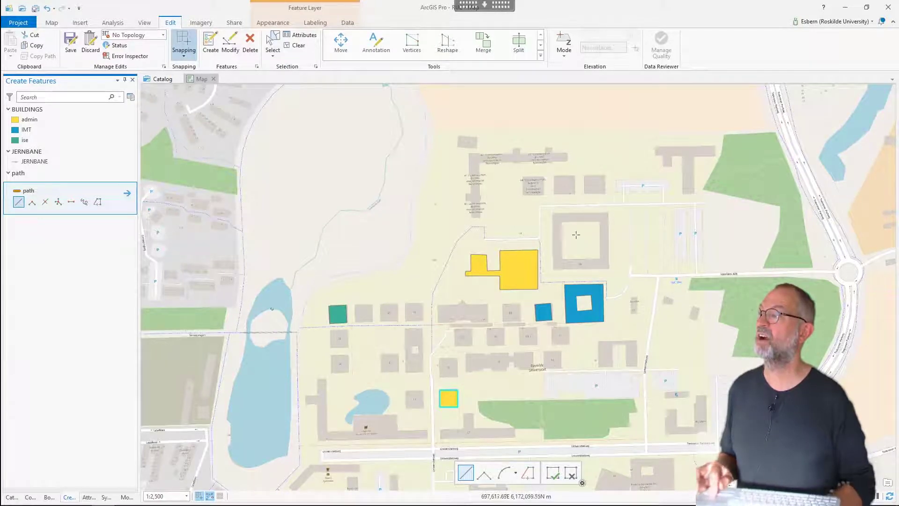
# Draw a stepped path from the east edge of the large yellow admin building to the west edge of the ring-shaped IMT building.
pyautogui.click(538, 267)
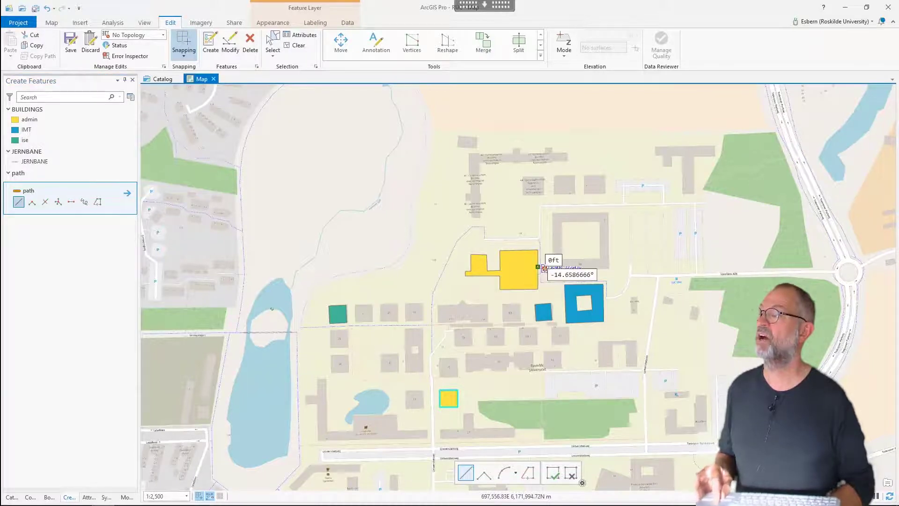
pyautogui.click(544, 269)
pyautogui.click(545, 285)
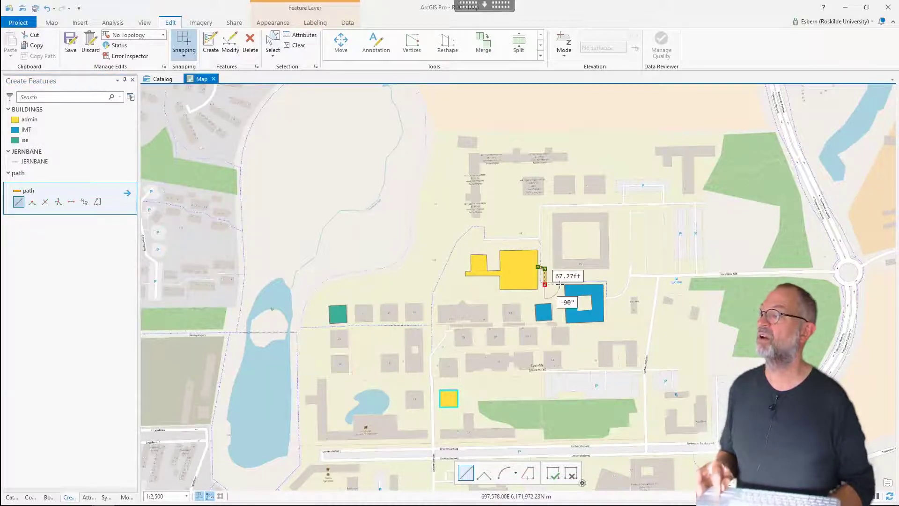
pyautogui.click(560, 284)
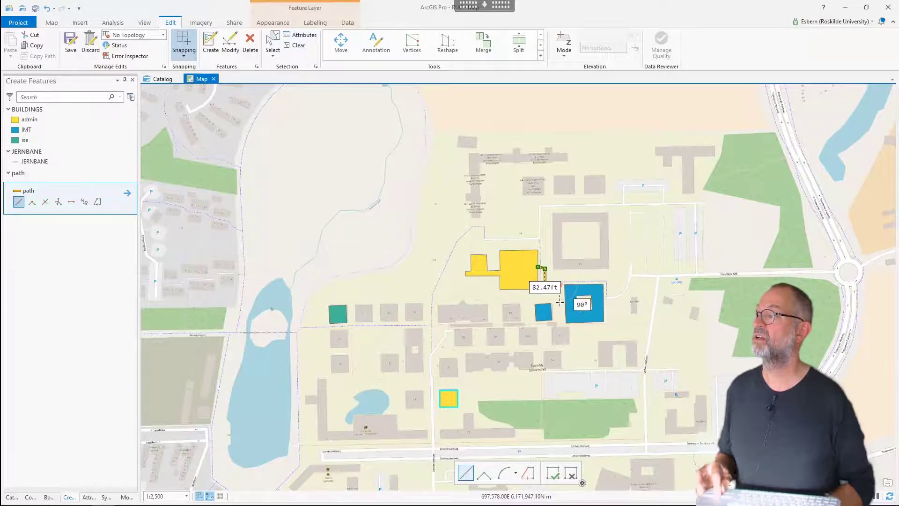
pyautogui.click(560, 295)
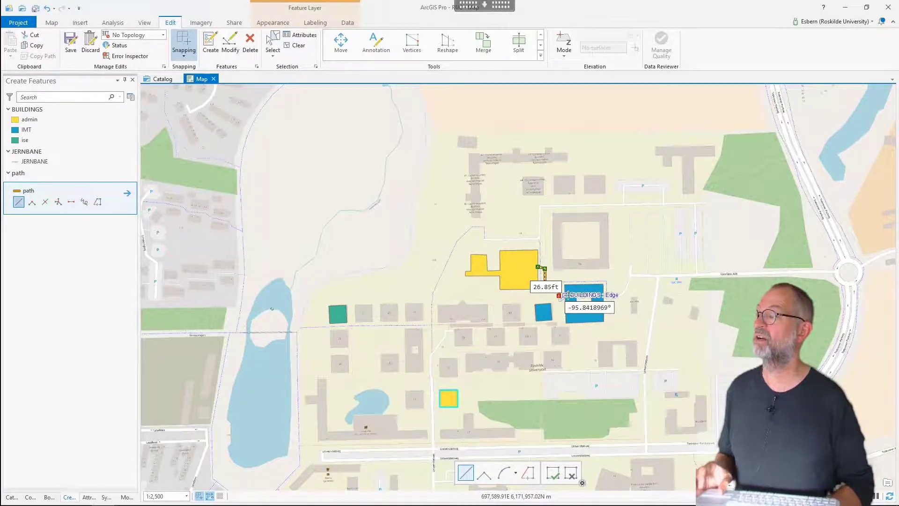
pyautogui.press('F2')
pyautogui.rightClick(568, 294)
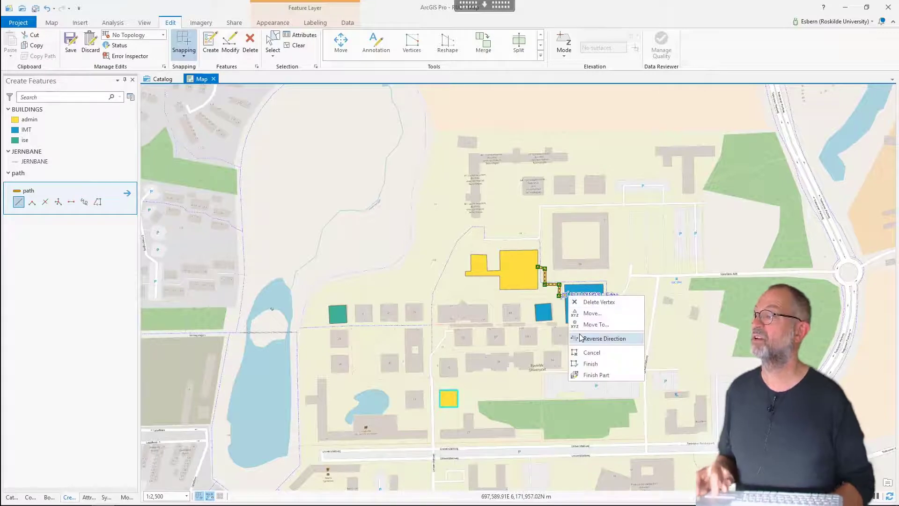
pyautogui.click(591, 364)
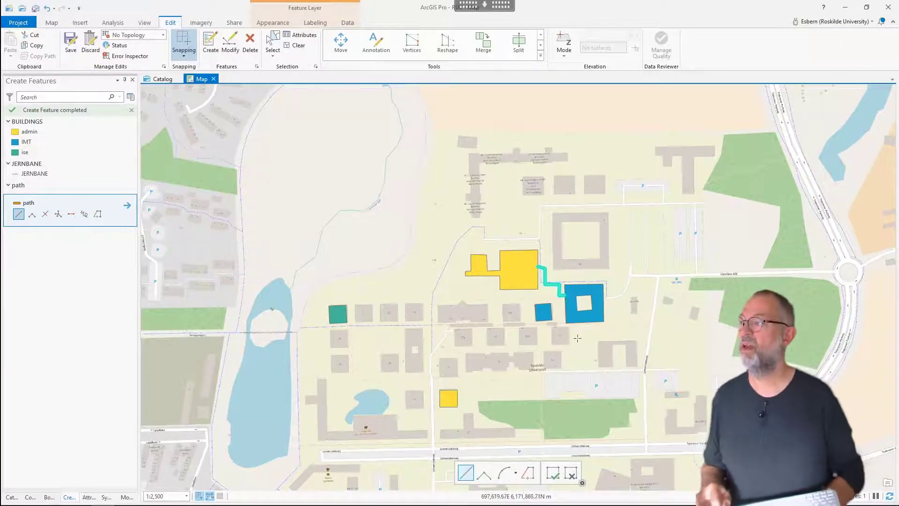
# Draw a path from the ring-shaped IMT building's west side, south to the footpath, and west along it to the north-south road junction.
pyautogui.click(566, 311)
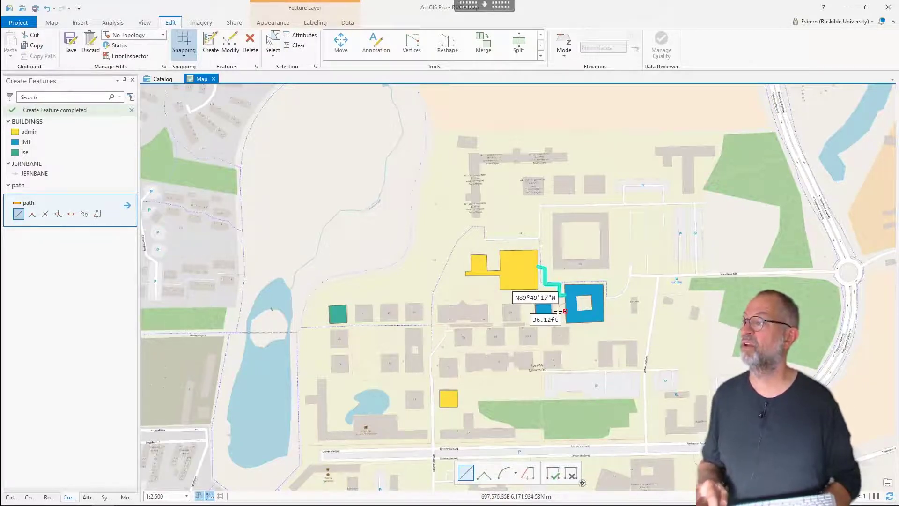
pyautogui.click(558, 311)
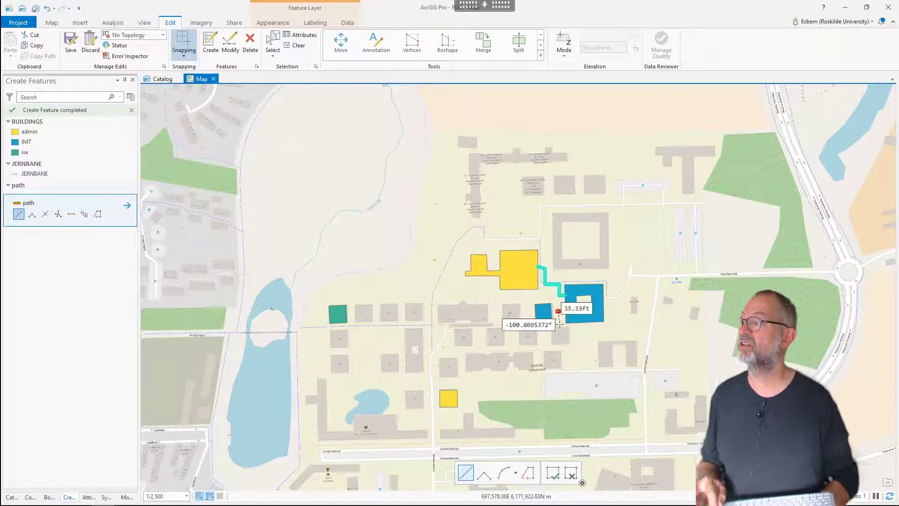
pyautogui.click(560, 324)
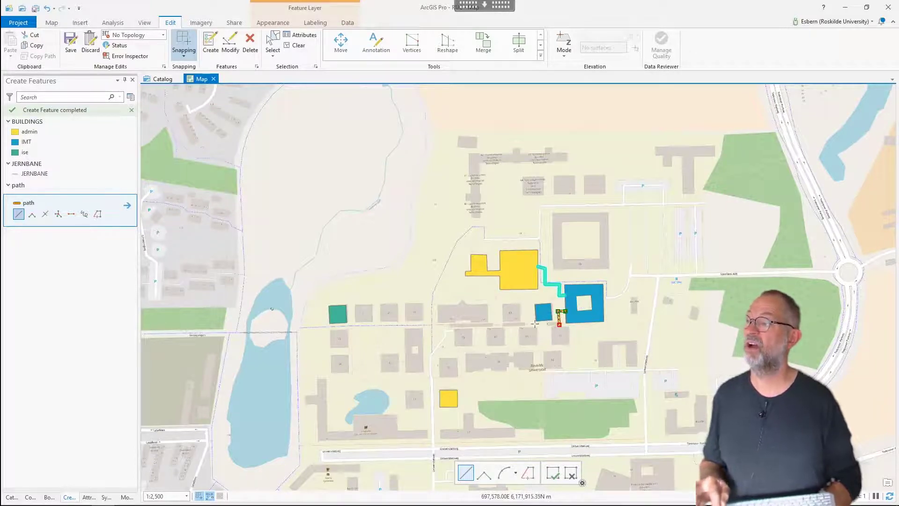
pyautogui.click(434, 324)
pyautogui.rightClick(434, 325)
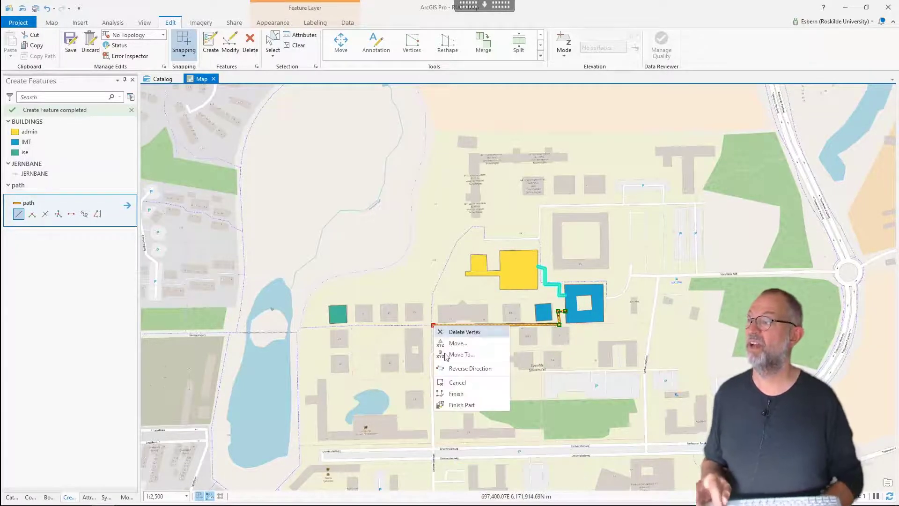
pyautogui.click(456, 393)
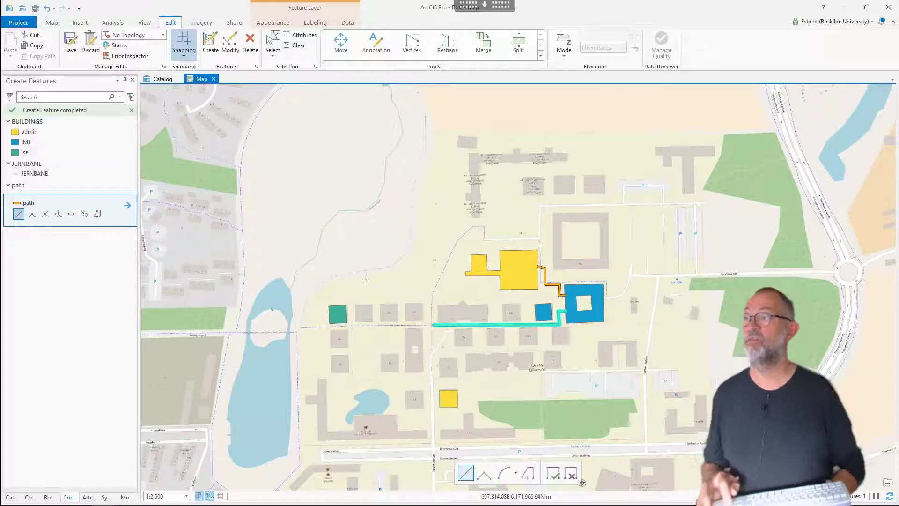
# Draw a path from the southern main road north through the existing path's west end vertex, curving northeast to just below the northern building.
pyautogui.click(183, 55)
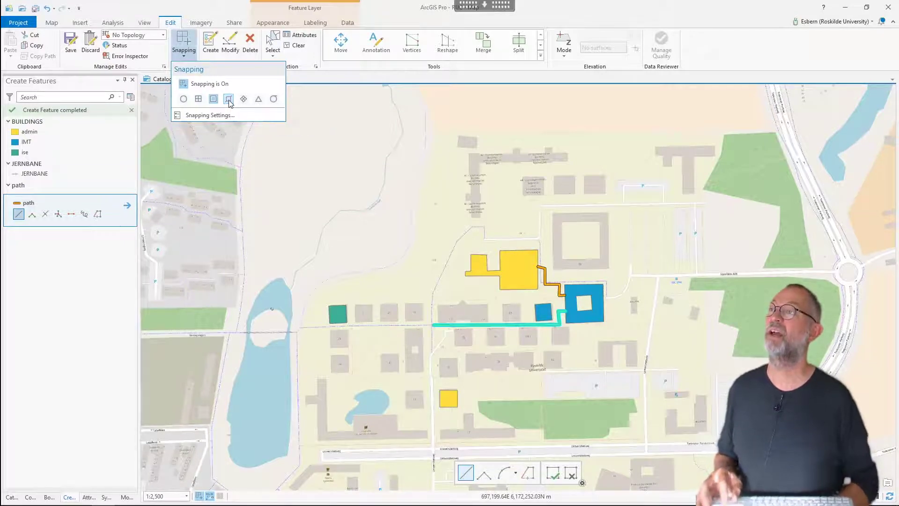
pyautogui.press('Escape')
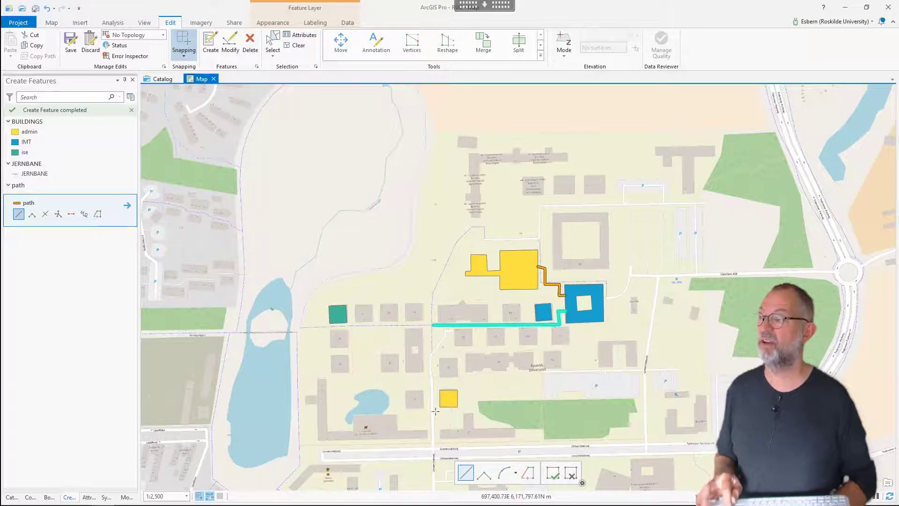
pyautogui.click(433, 447)
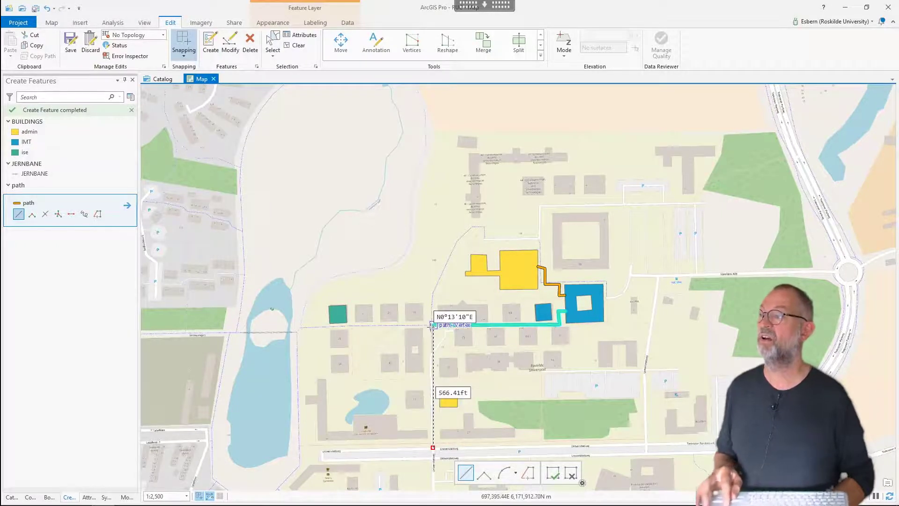
pyautogui.click(431, 325)
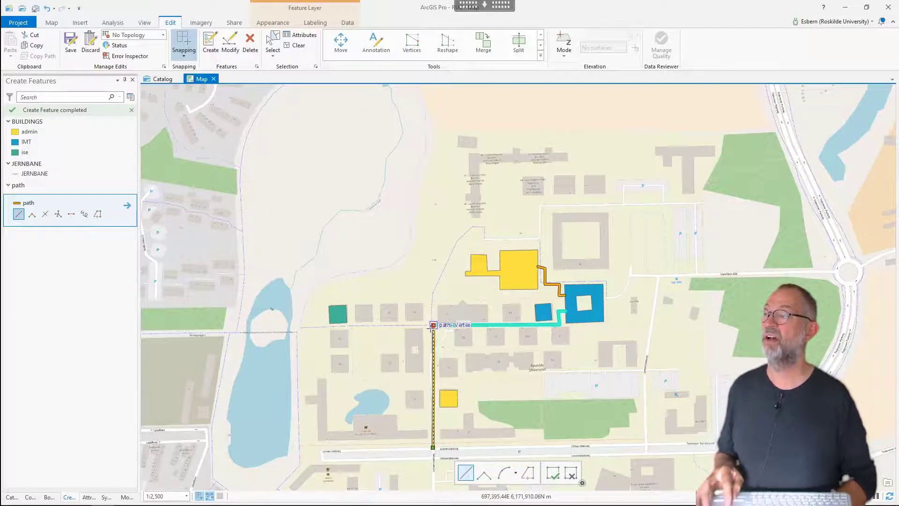
pyautogui.click(436, 286)
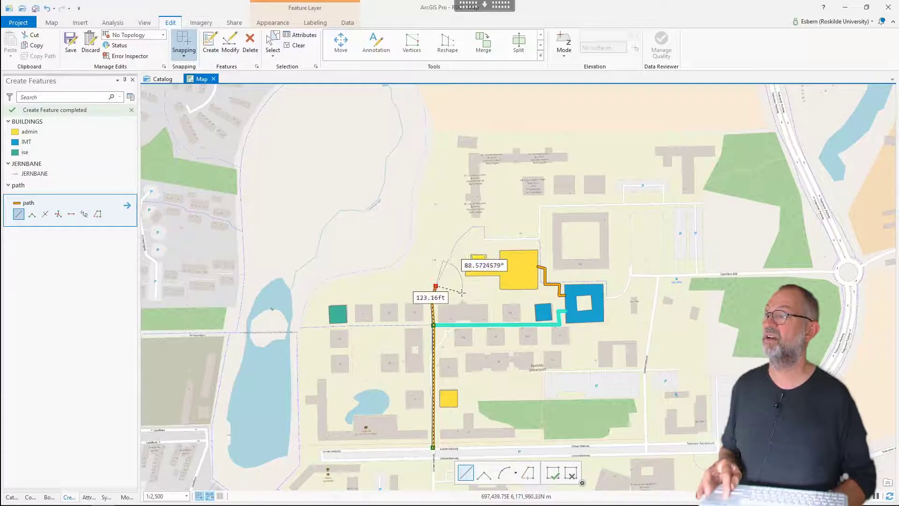
pyautogui.click(453, 249)
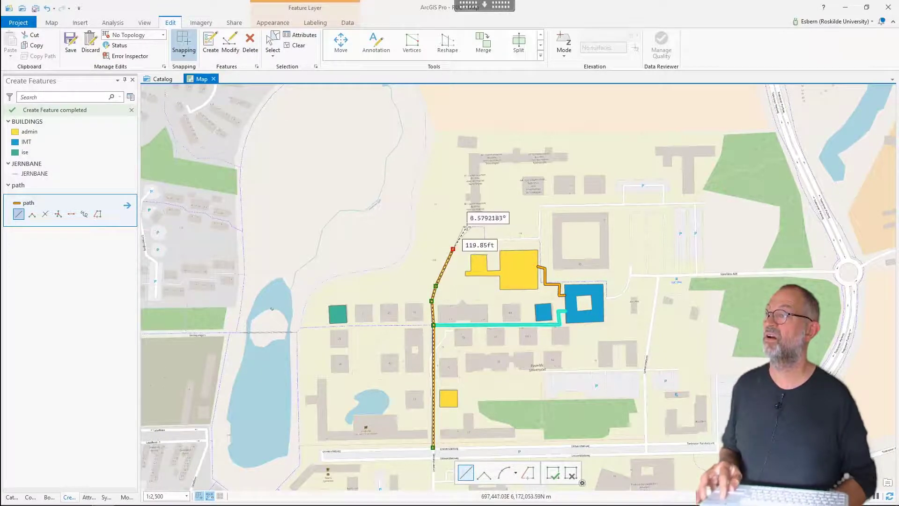
pyautogui.click(469, 228)
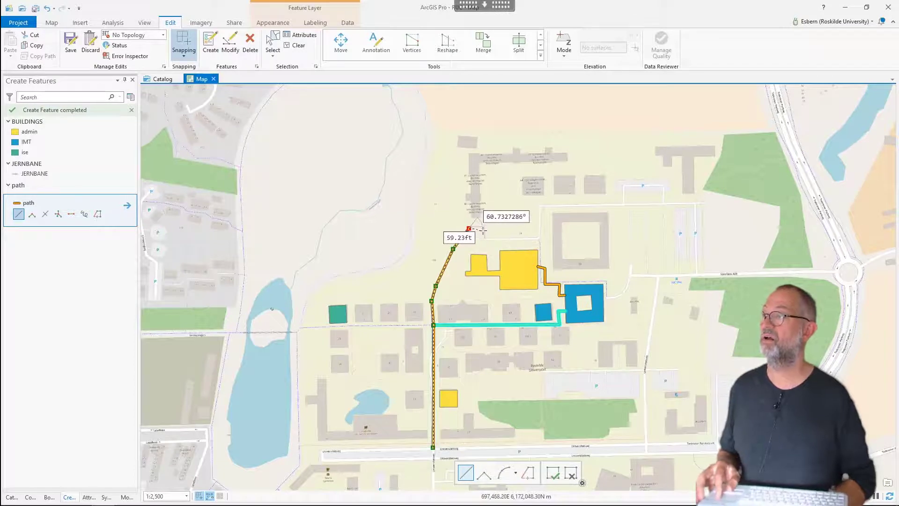
pyautogui.click(483, 230)
pyautogui.rightClick(483, 231)
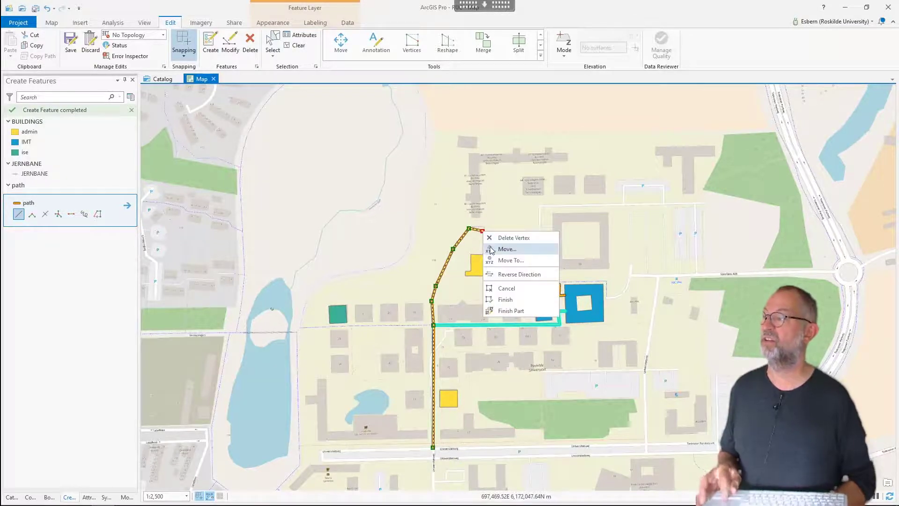
pyautogui.click(502, 300)
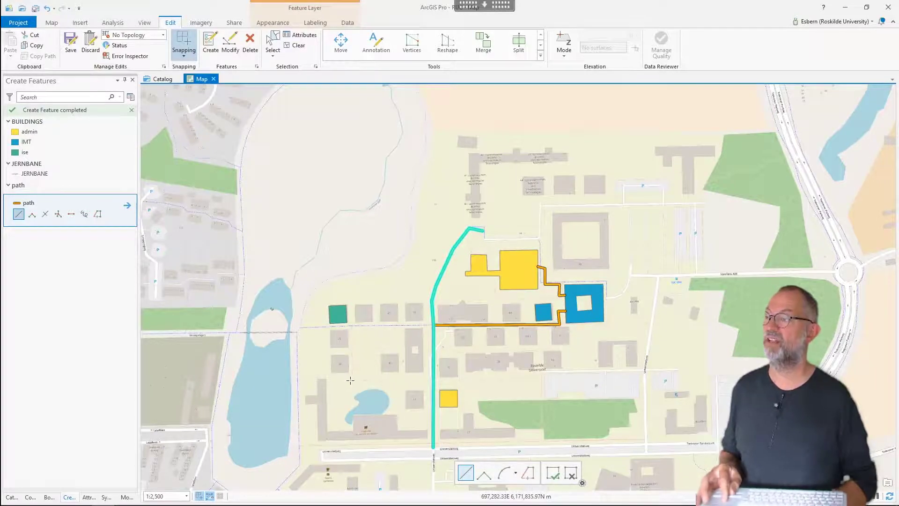
# Draw a path from just north of the small pond up between the buildings, then east to snap on the path junction vertex.
pyautogui.click(350, 380)
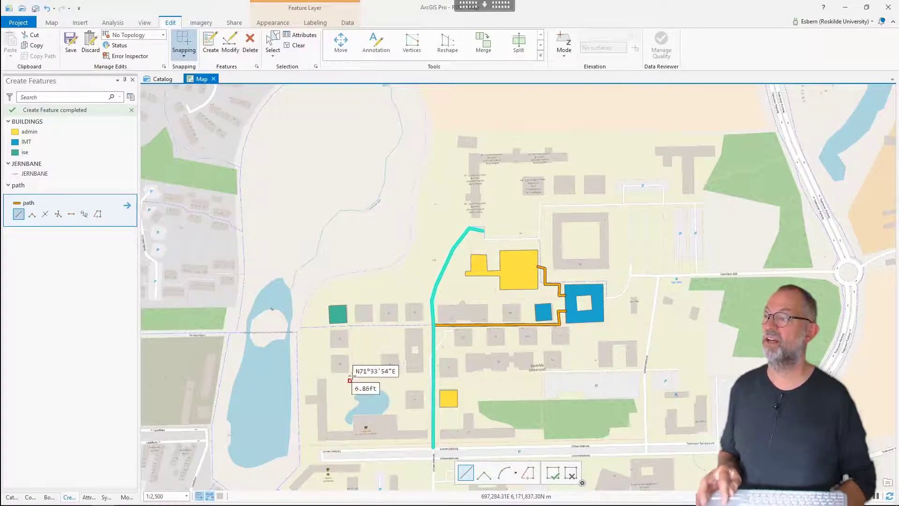
pyautogui.click(352, 332)
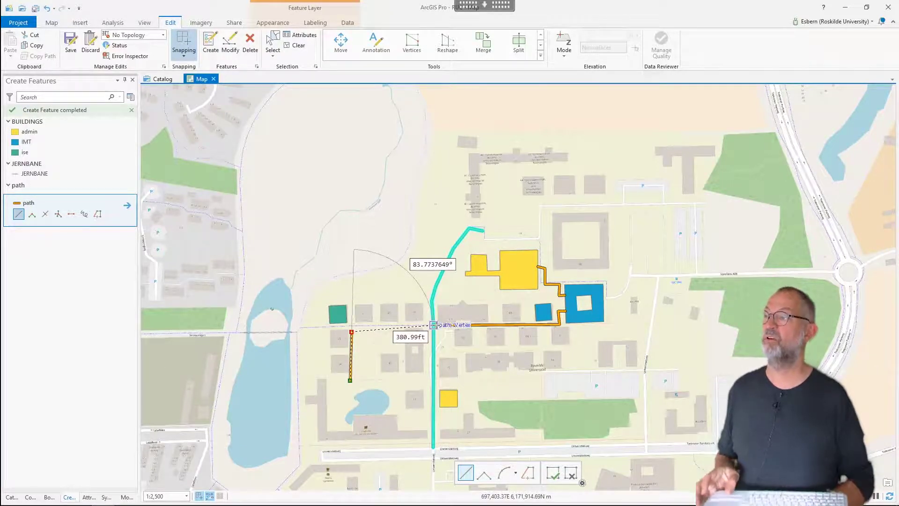
pyautogui.click(433, 325)
pyautogui.rightClick(435, 325)
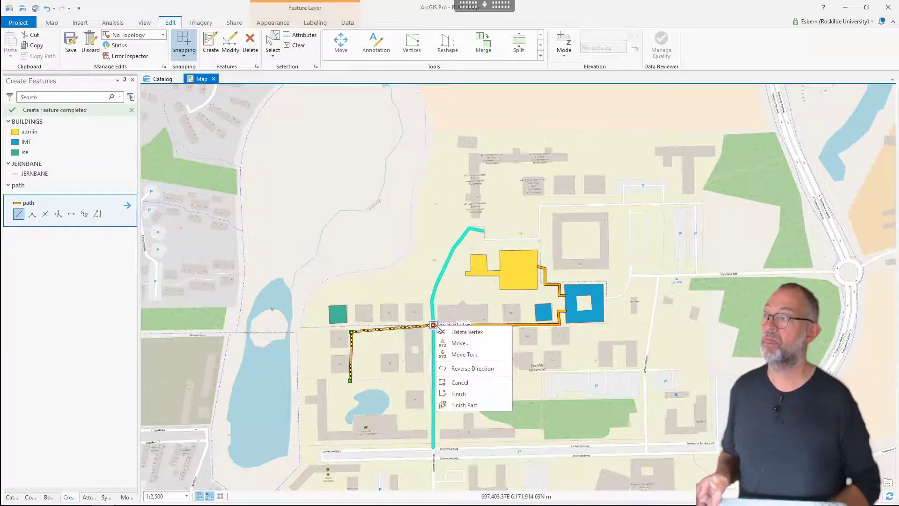
pyautogui.click(458, 394)
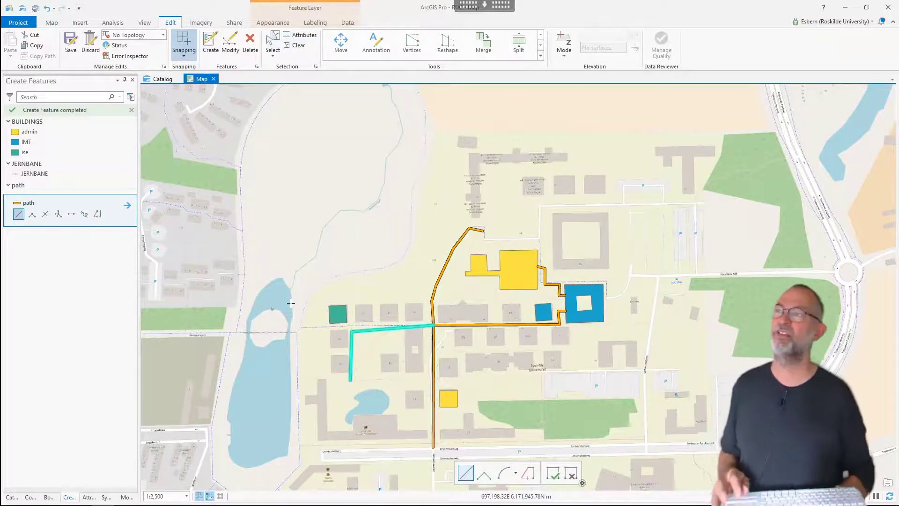
pyautogui.click(38, 123)
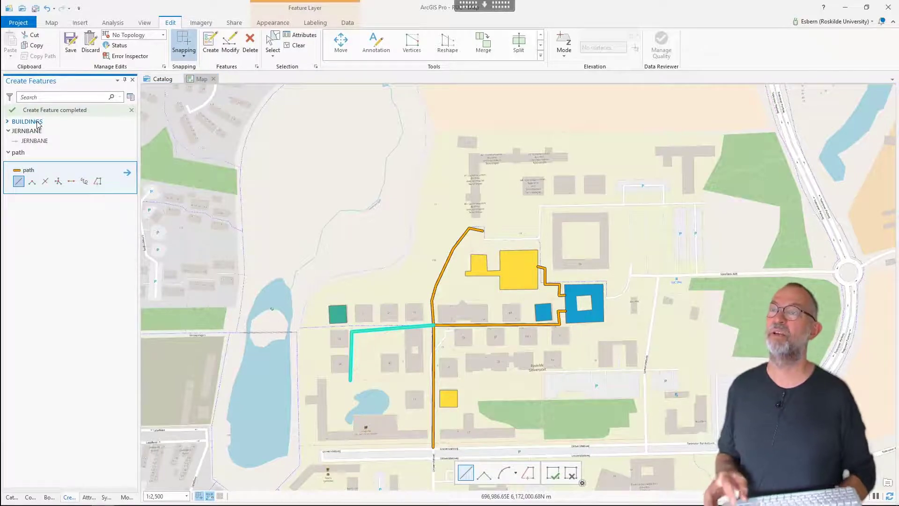
pyautogui.click(37, 123)
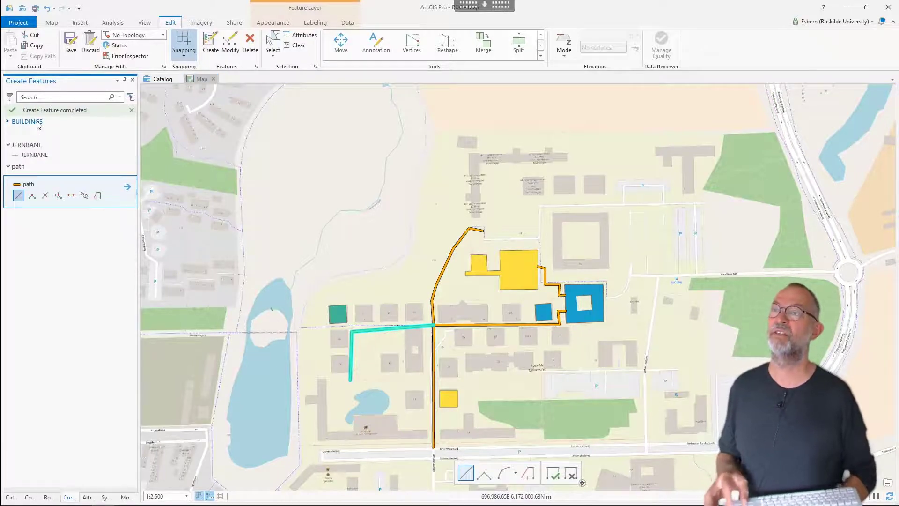
pyautogui.click(182, 36)
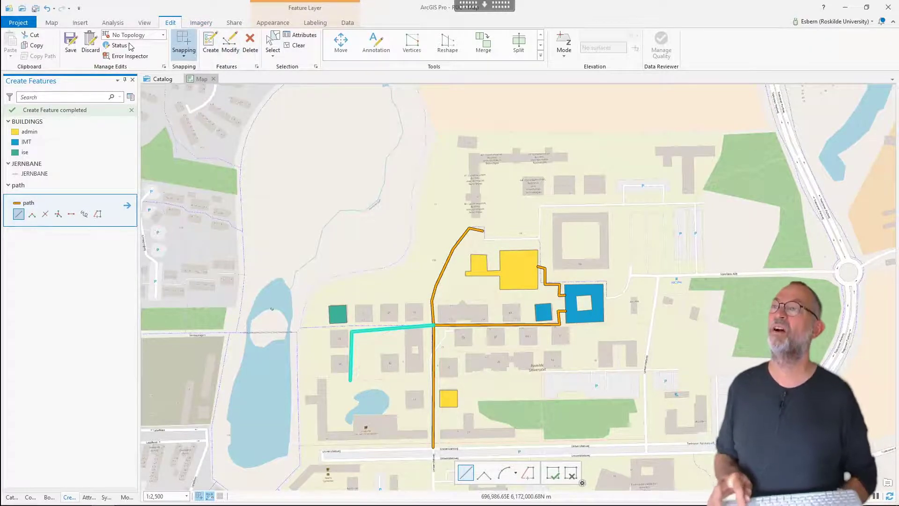
# Save all edits and clear the selection of the path.
pyautogui.click(78, 49)
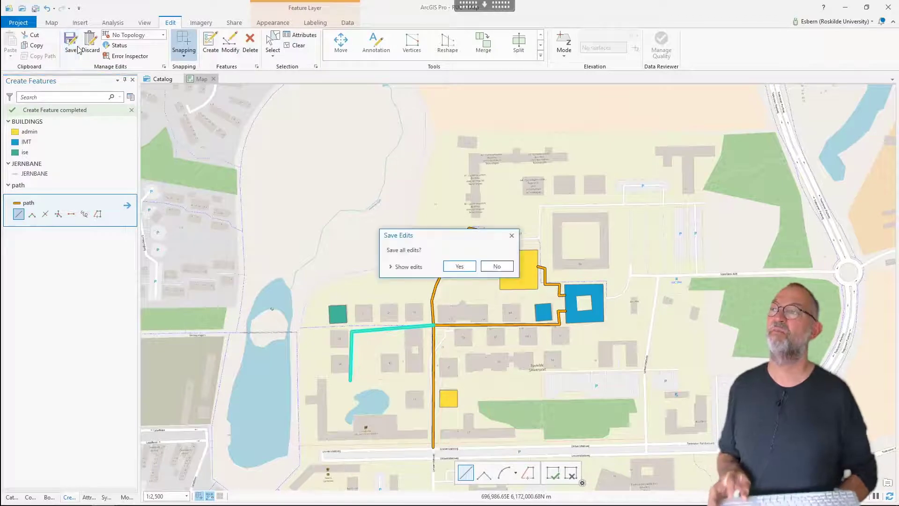
pyautogui.click(460, 266)
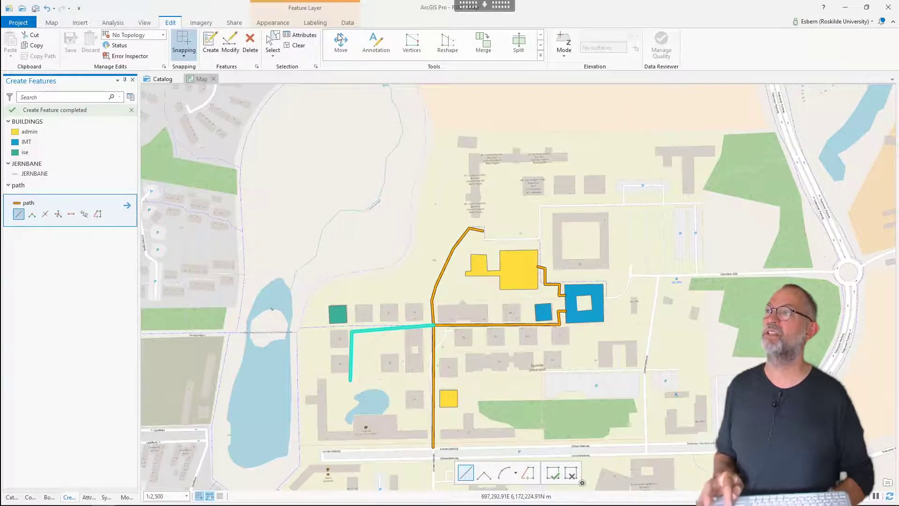
pyautogui.click(304, 48)
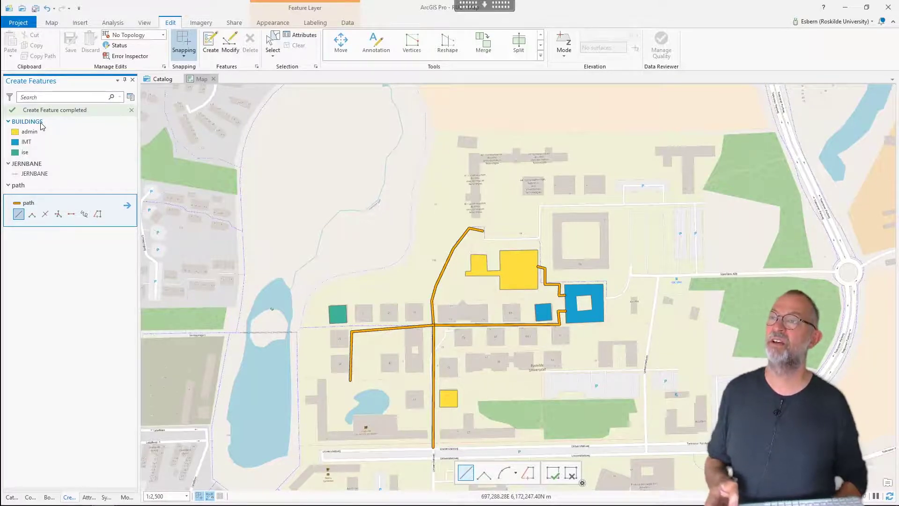
pyautogui.click(15, 121)
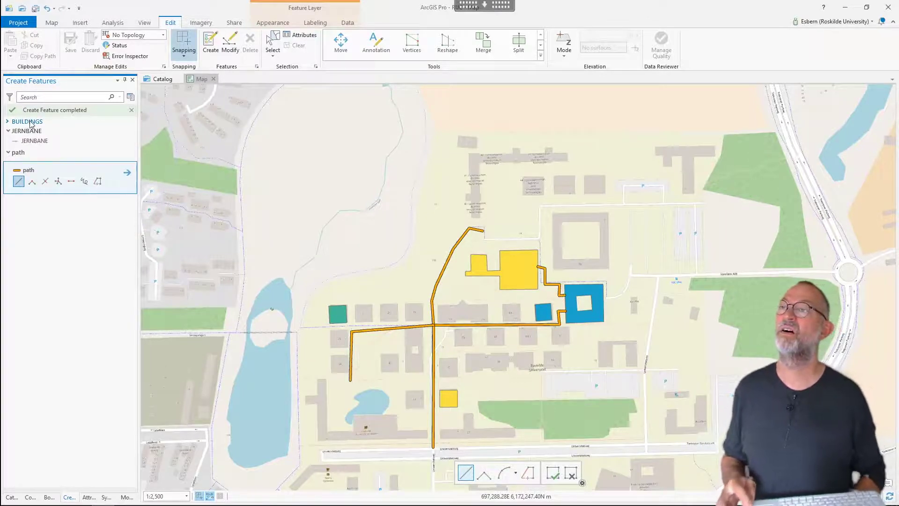
pyautogui.click(8, 122)
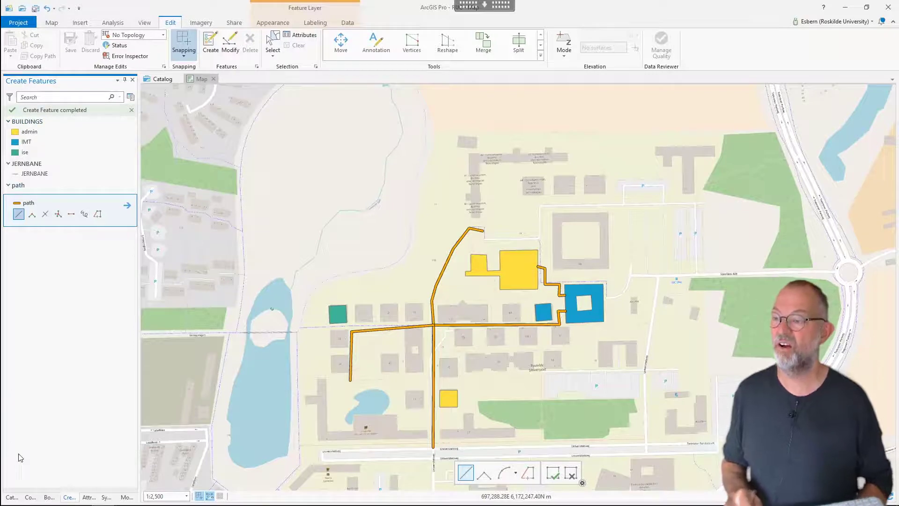
# Open the labeling properties of the BUILDINGS layer and turn on its labels in the map.
pyautogui.click(30, 498)
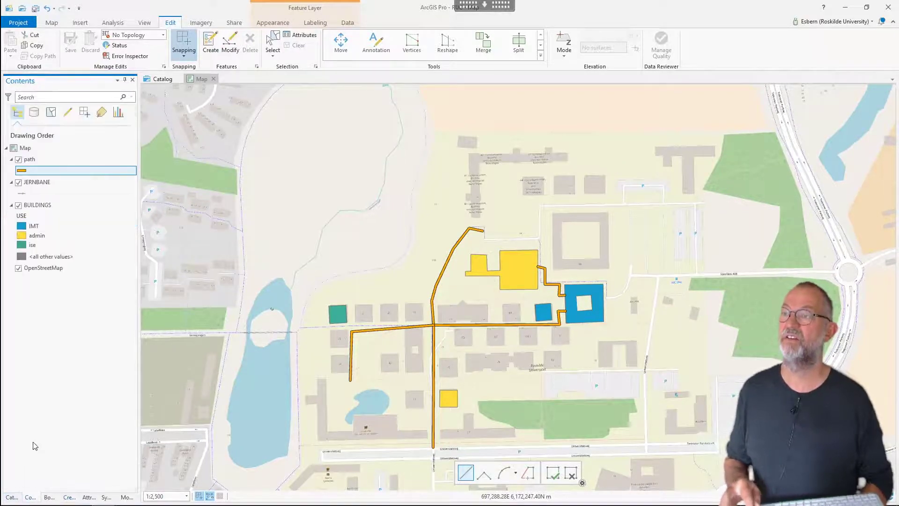
pyautogui.rightClick(55, 209)
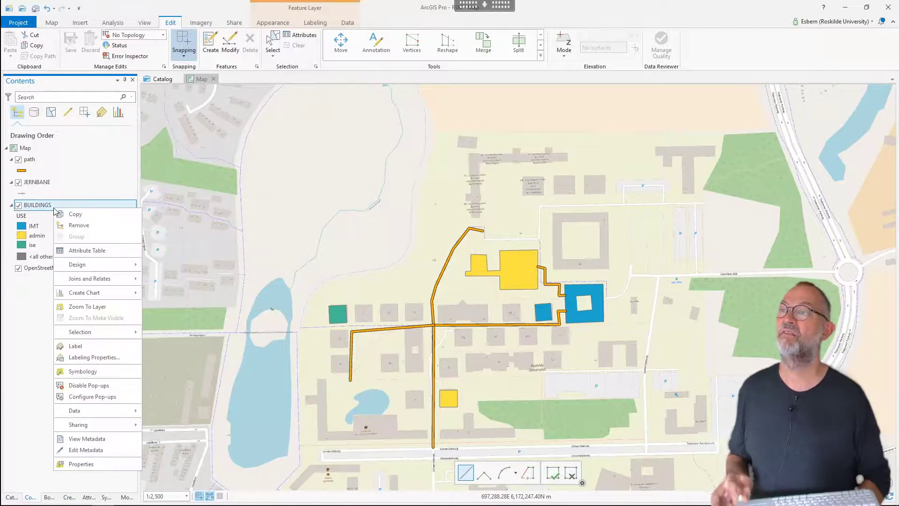
pyautogui.click(95, 358)
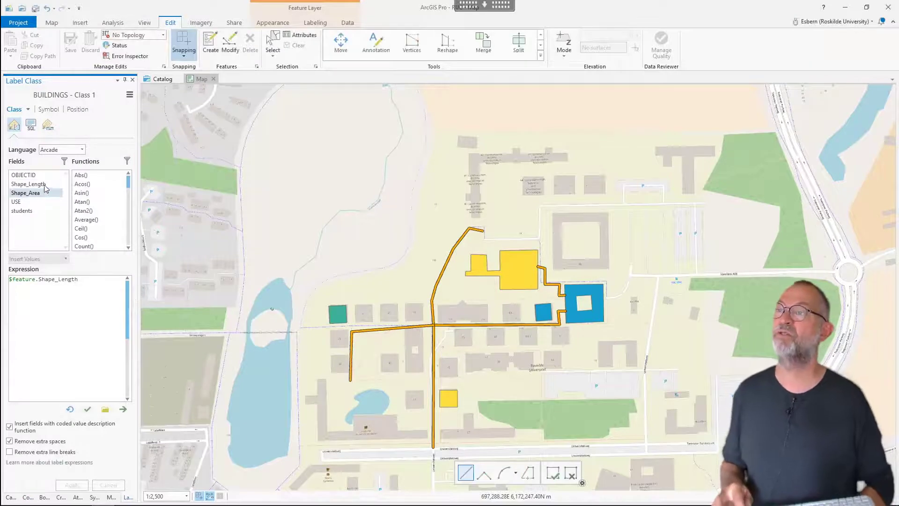
pyautogui.click(25, 204)
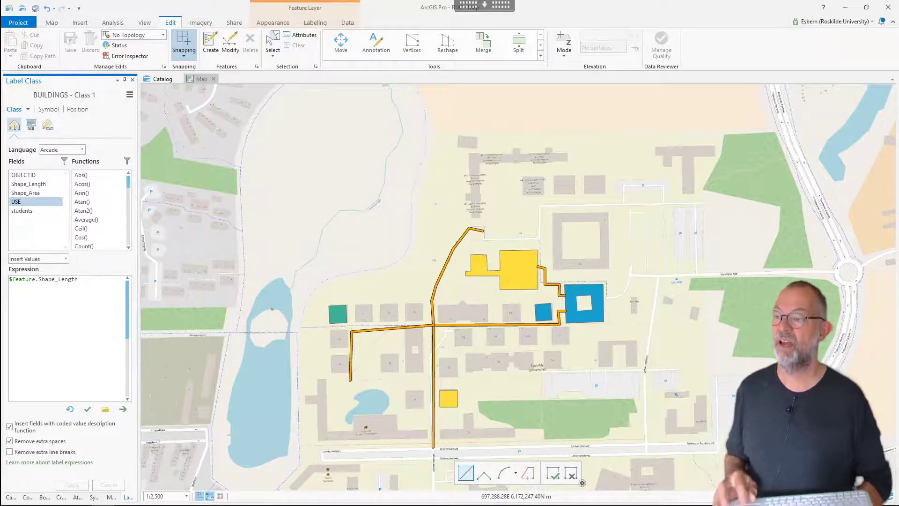
pyautogui.click(27, 498)
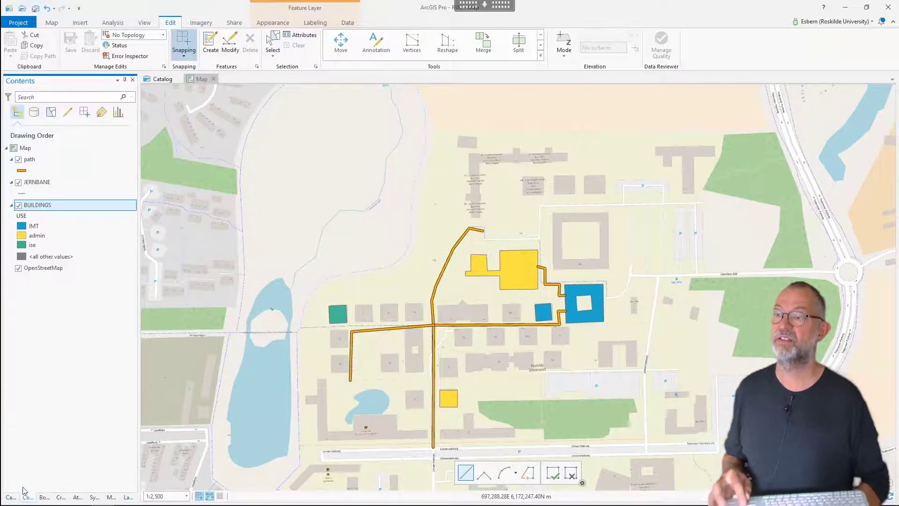
pyautogui.rightClick(44, 207)
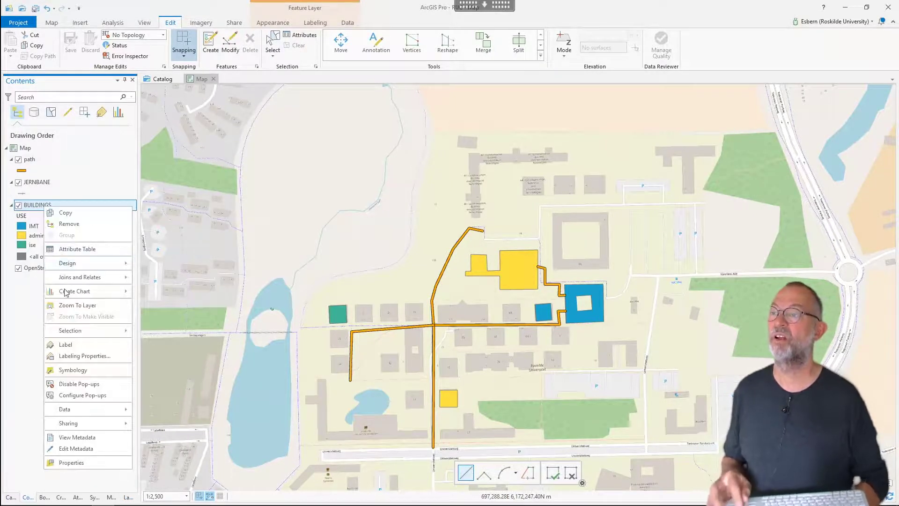
pyautogui.click(66, 345)
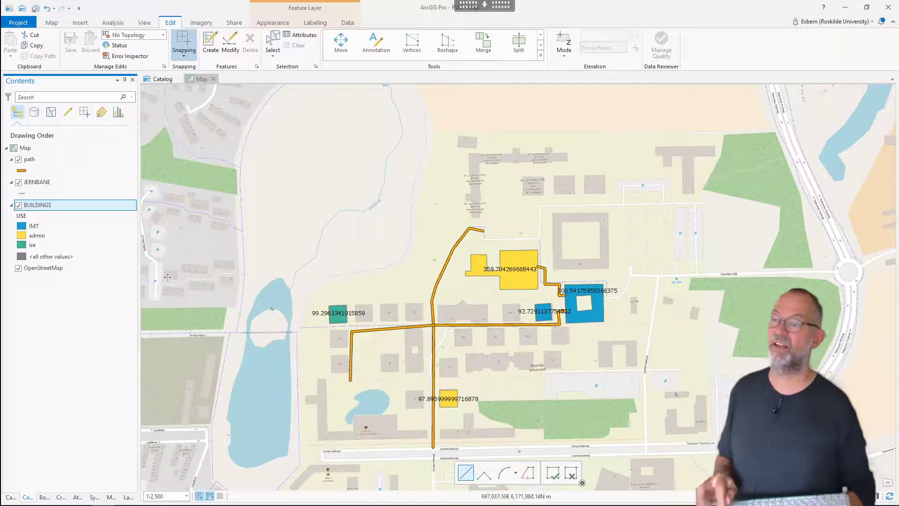
# Replace the BUILDINGS label expression with $feature.USE and apply it.
pyautogui.click(128, 497)
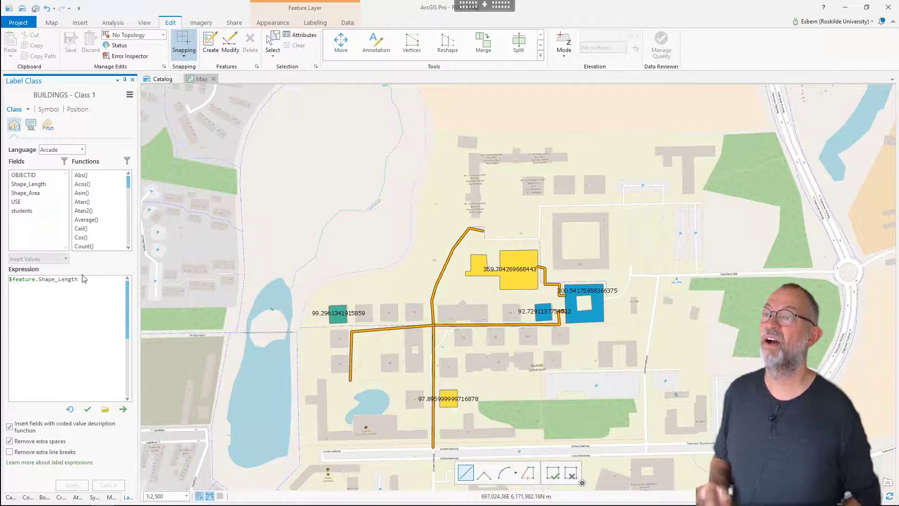
pyautogui.moveTo(78, 280); pyautogui.dragTo(4, 278)
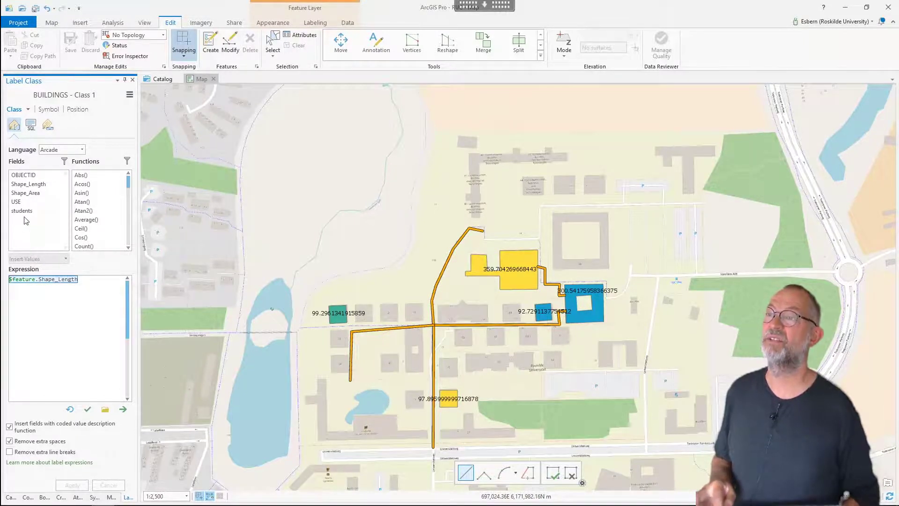
pyautogui.doubleClick(23, 202)
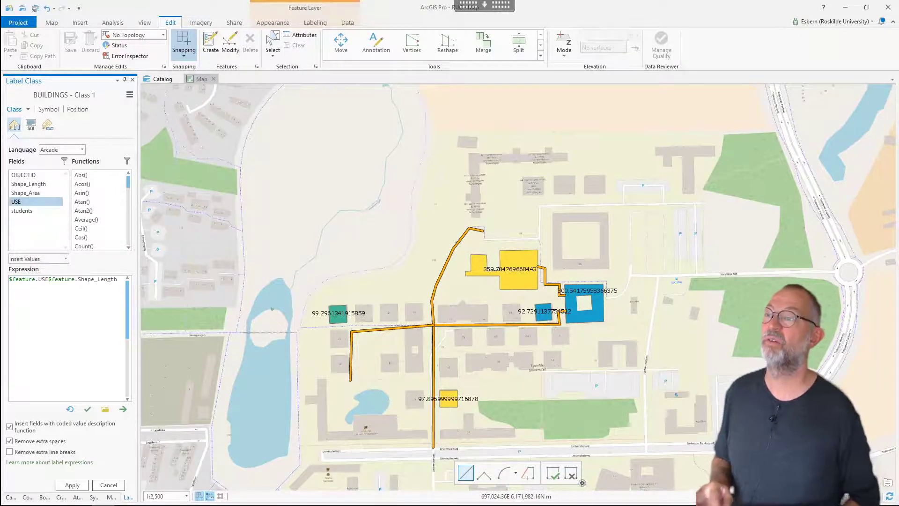
pyautogui.click(109, 279)
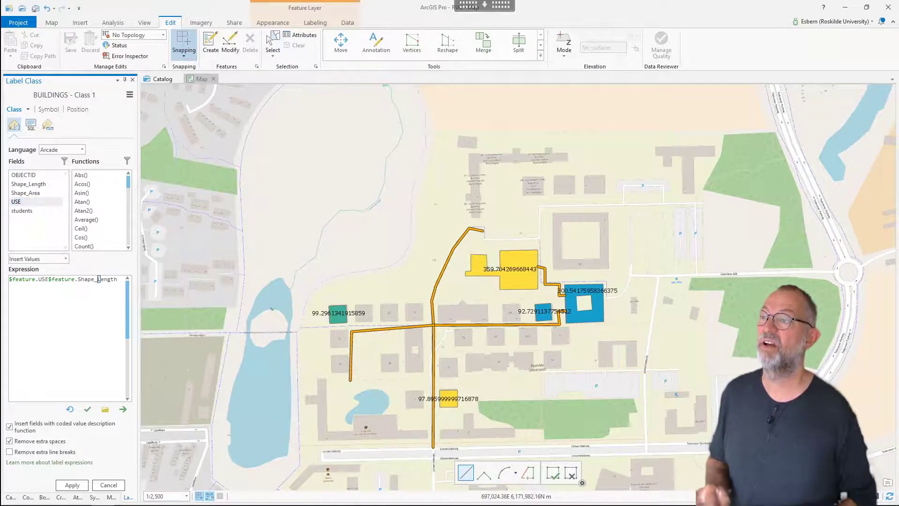
pyautogui.moveTo(98, 280); pyautogui.dragTo(3, 281)
pyautogui.press('BackSpace')
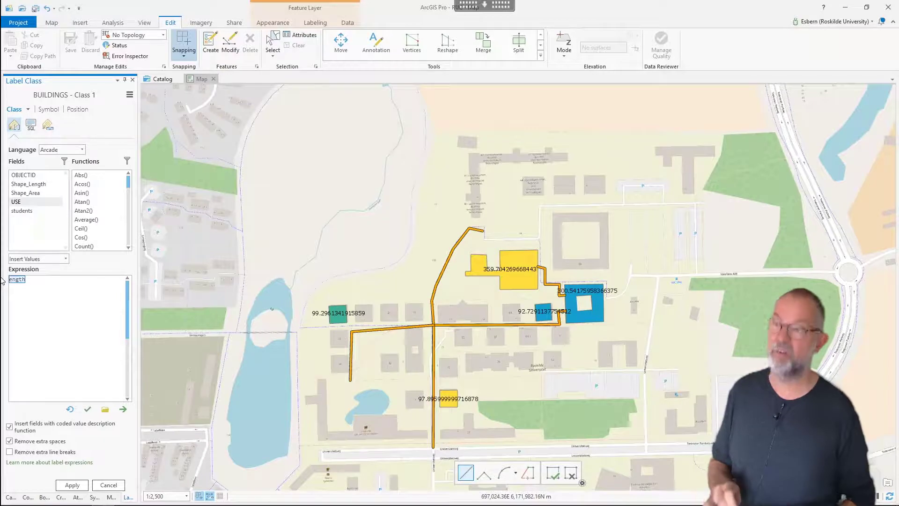
pyautogui.press('BackSpace')
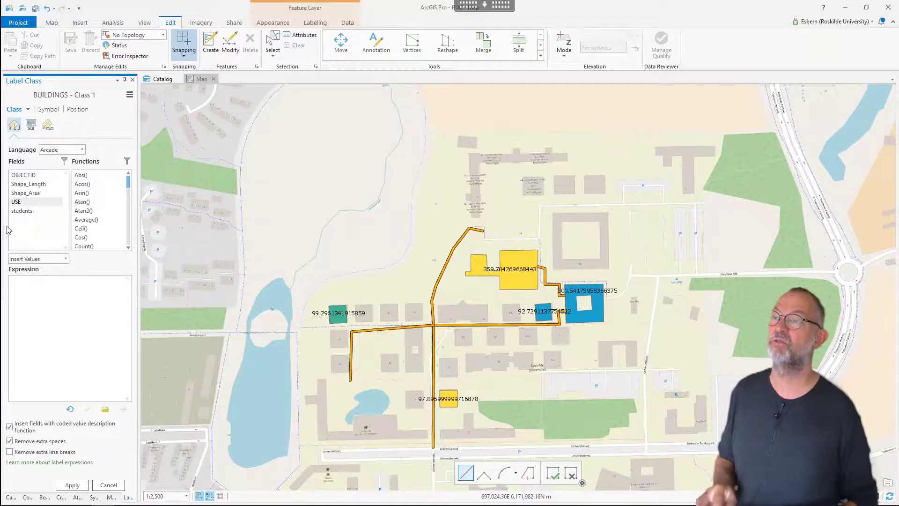
pyautogui.doubleClick(15, 202)
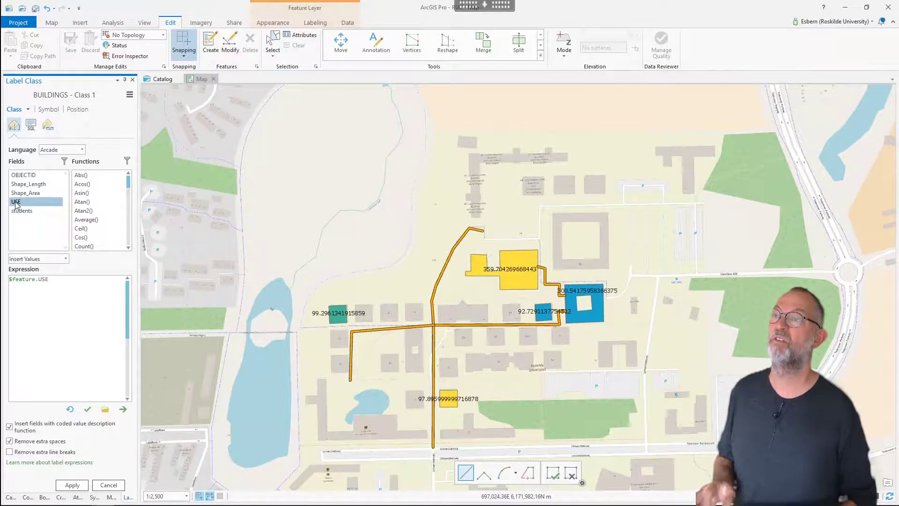
pyautogui.click(76, 487)
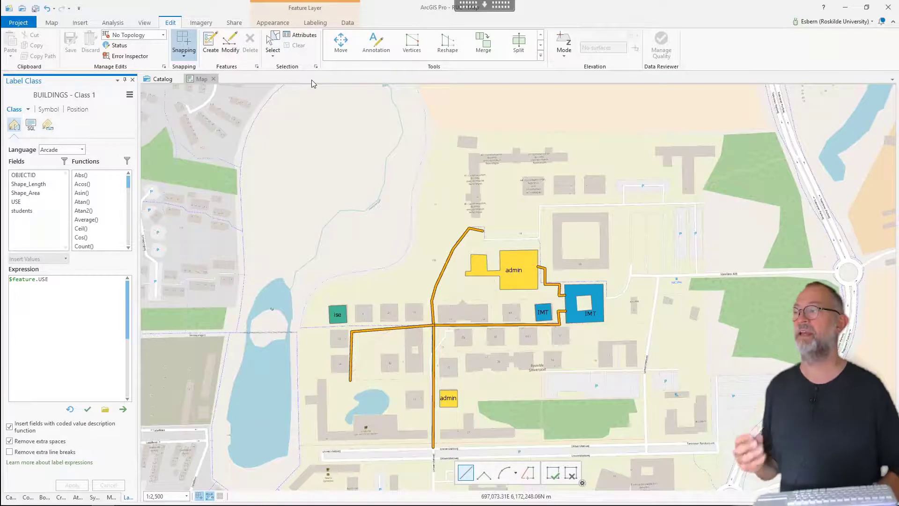
# Create a new layout with an ISO landscape A3 page (297 mm × 420 mm).
pyautogui.click(413, 42)
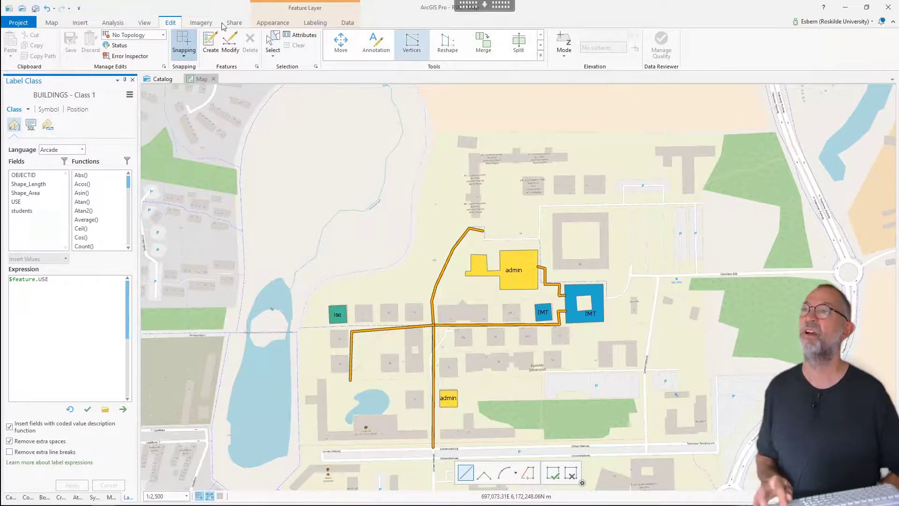
pyautogui.click(80, 23)
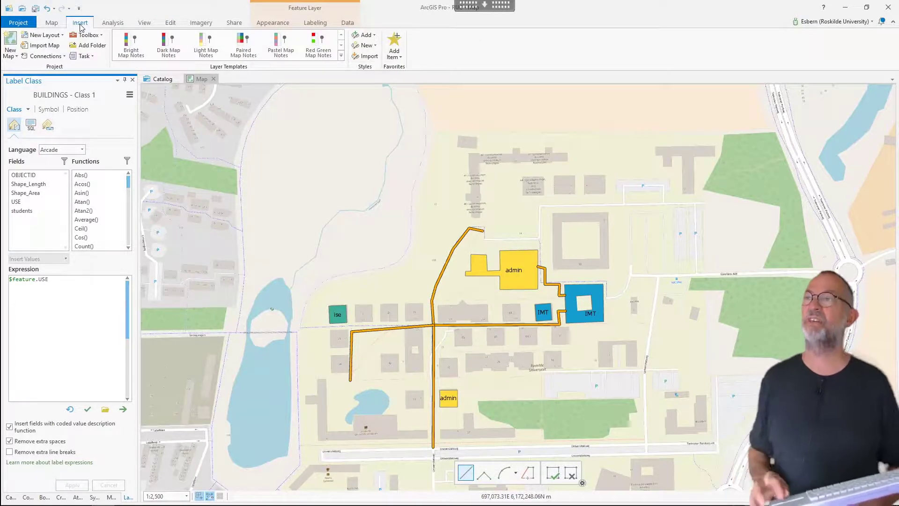
pyautogui.click(50, 35)
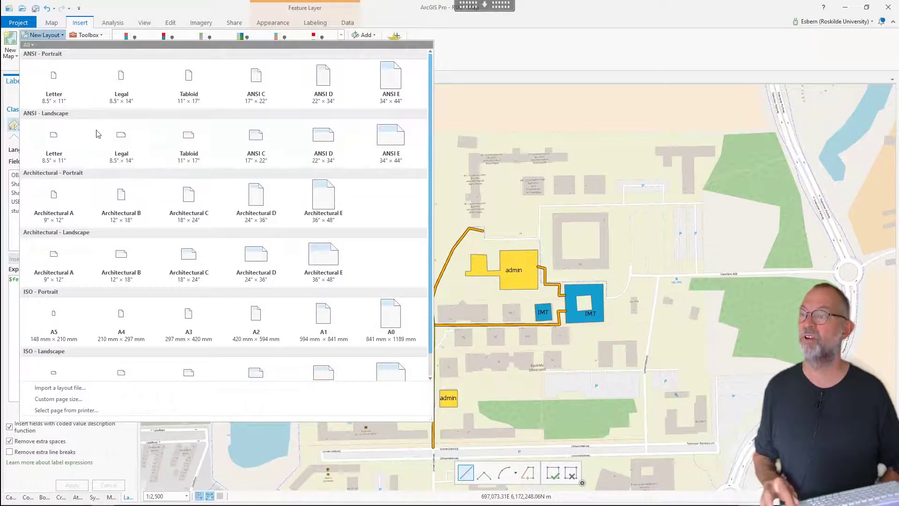
pyautogui.scroll(-1, 197, 237)
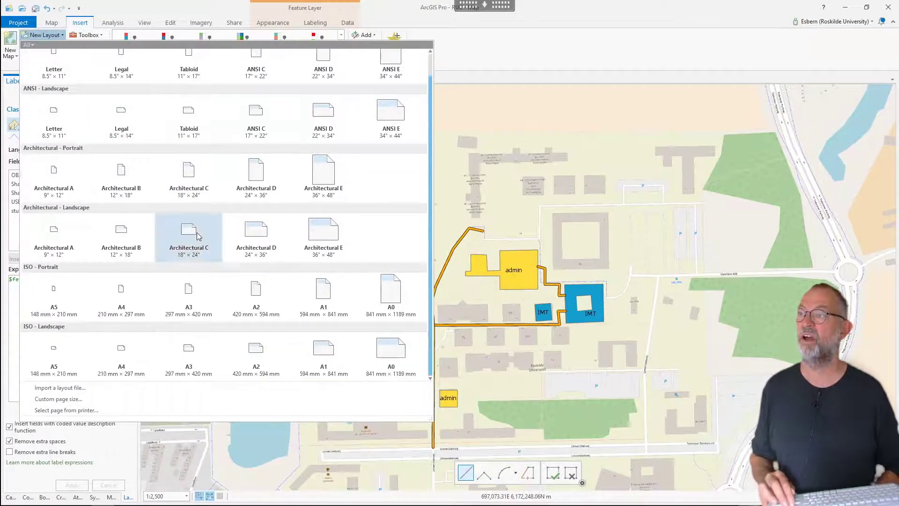
pyautogui.click(199, 359)
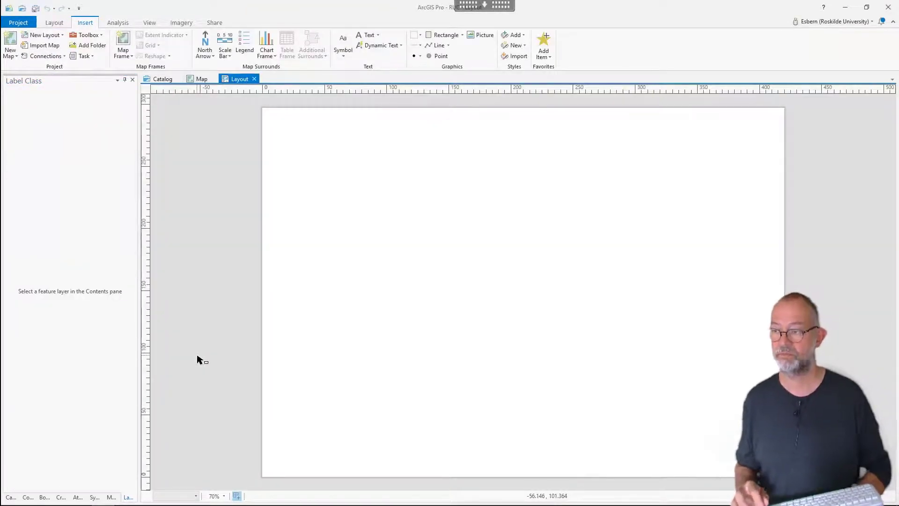
# Check the project's Maps and Layouts entries in the catalog and show the new layout's contents.
pyautogui.click(12, 497)
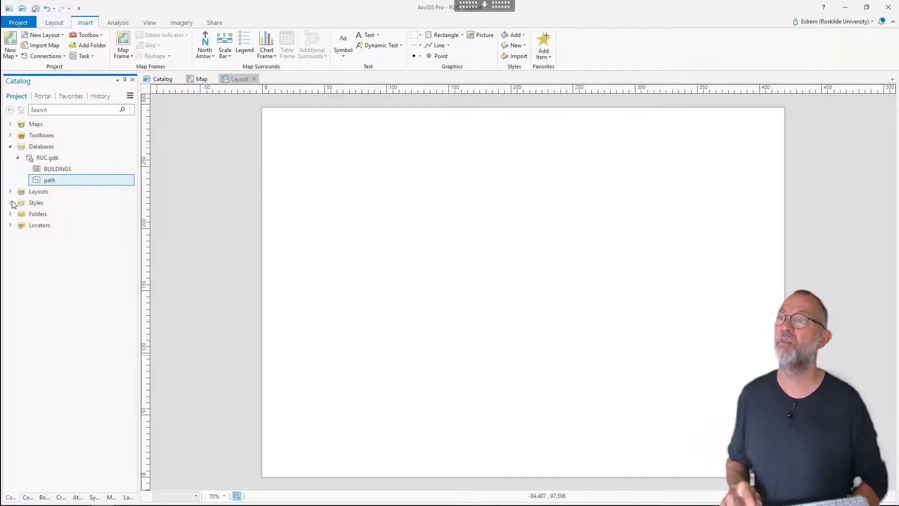
pyautogui.click(10, 124)
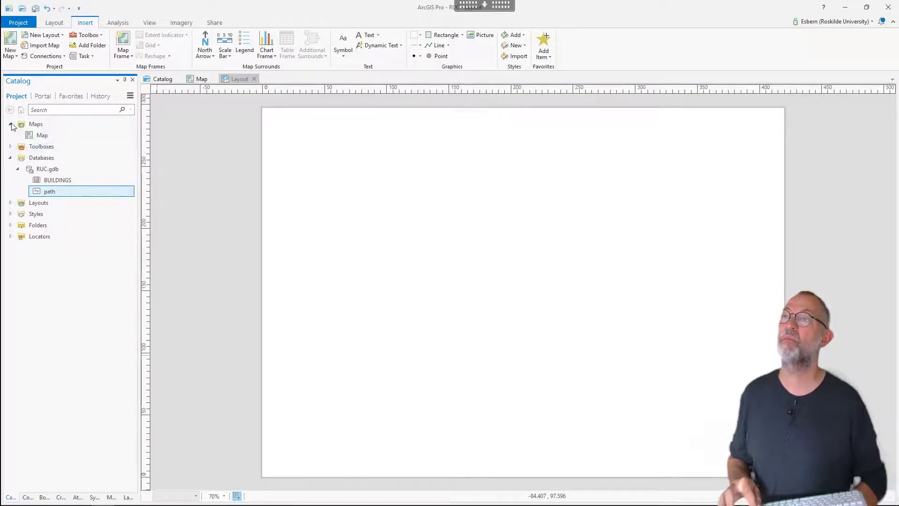
pyautogui.click(10, 203)
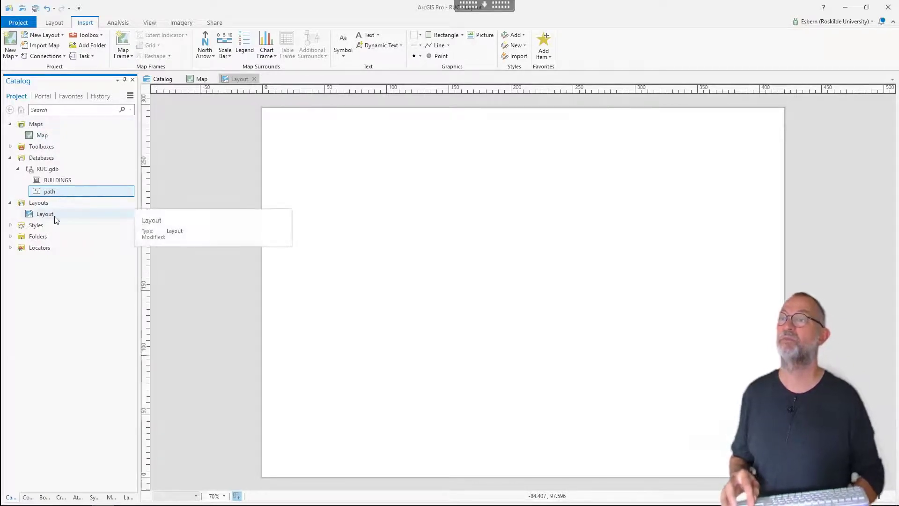
pyautogui.click(129, 499)
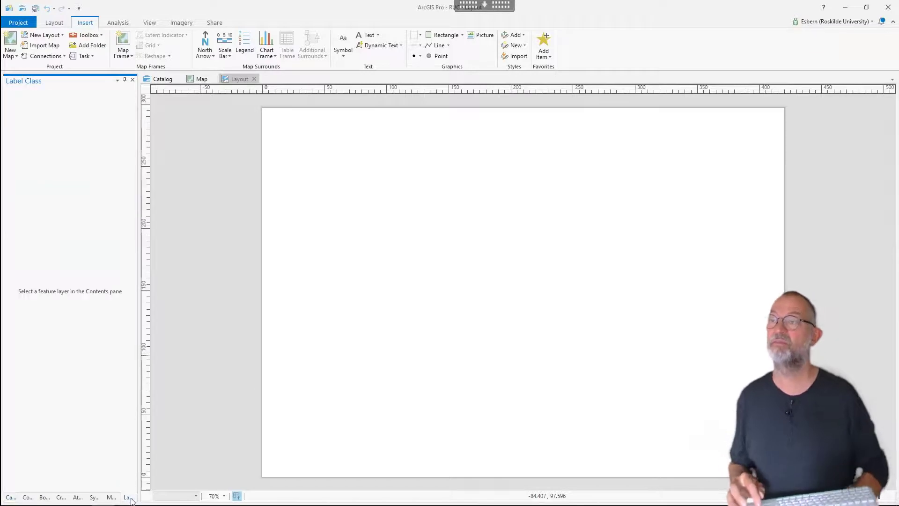
pyautogui.moveTo(14, 503)
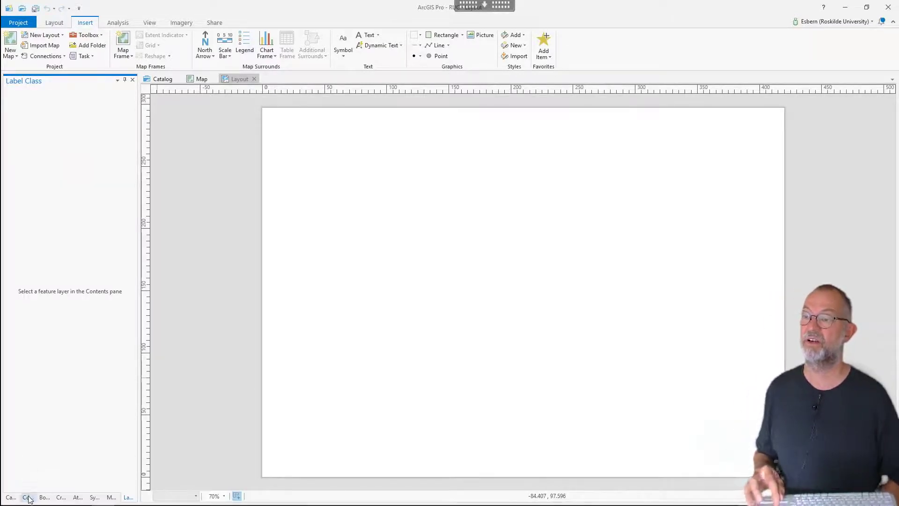
pyautogui.click(27, 497)
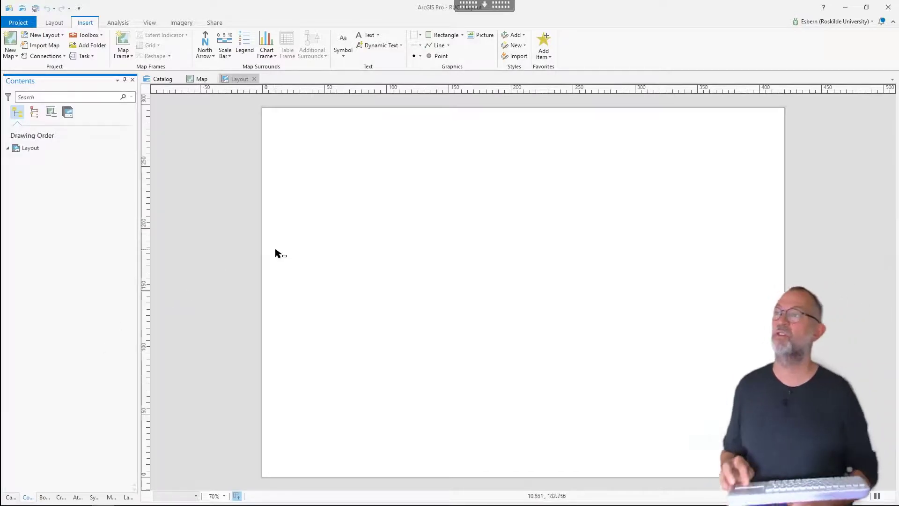
# Insert a map frame of the campus map at 1:2,500 on the layout page, leaving a margin on all sides.
pyautogui.click(133, 55)
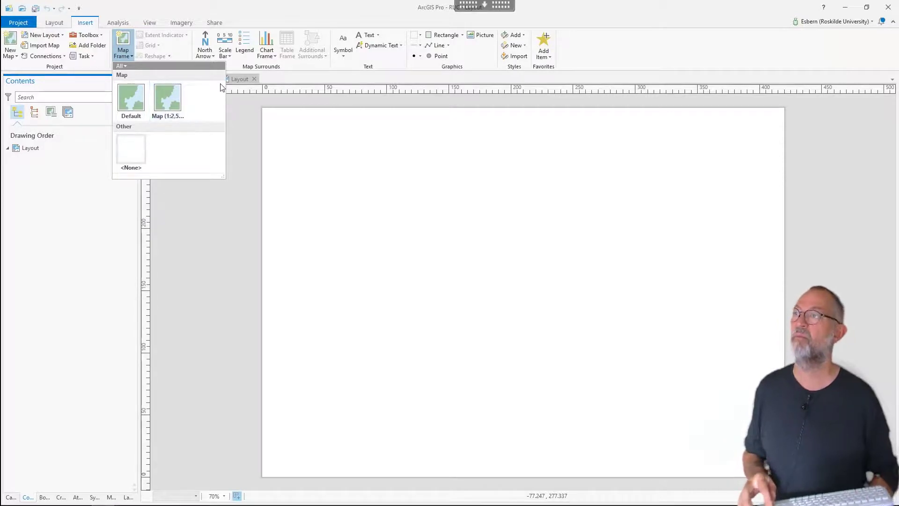
pyautogui.click(169, 114)
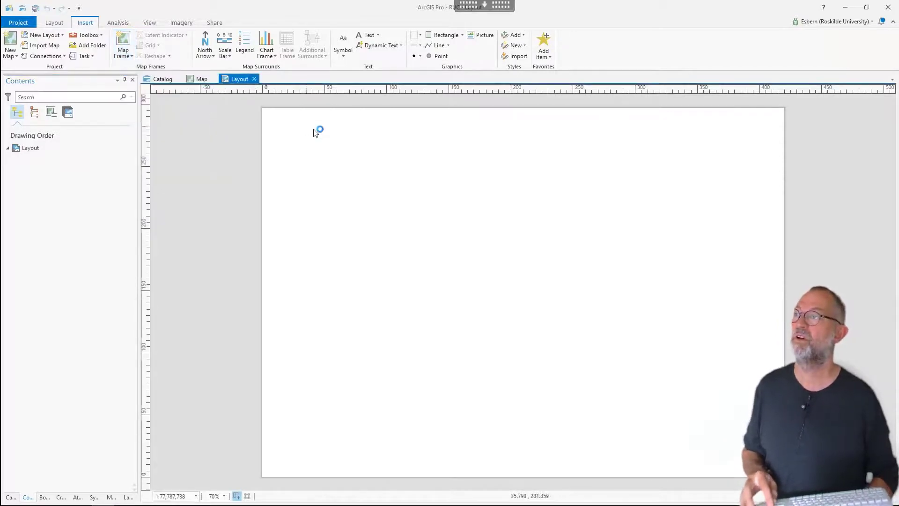
pyautogui.click(307, 132)
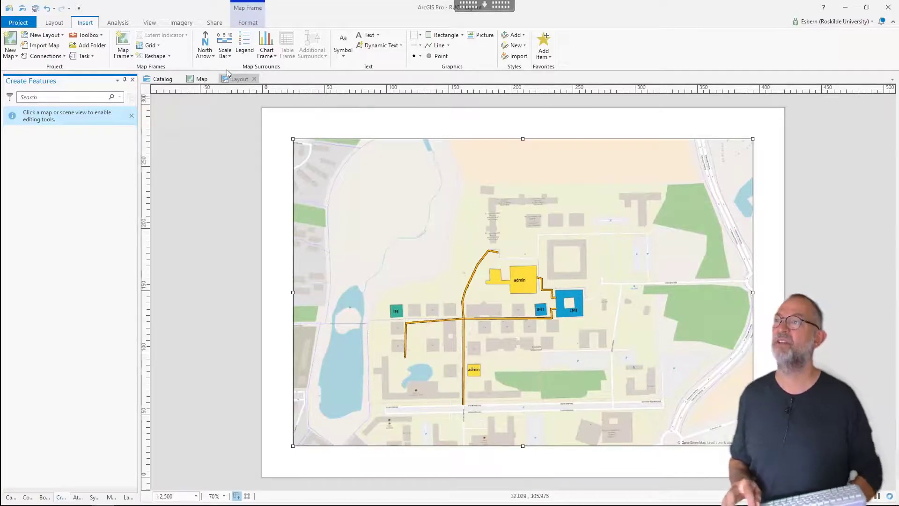
# Insert the solid arrowhead north arrow with an N above it and place it enlarged in the map frame's upper-right corner.
pyautogui.click(210, 54)
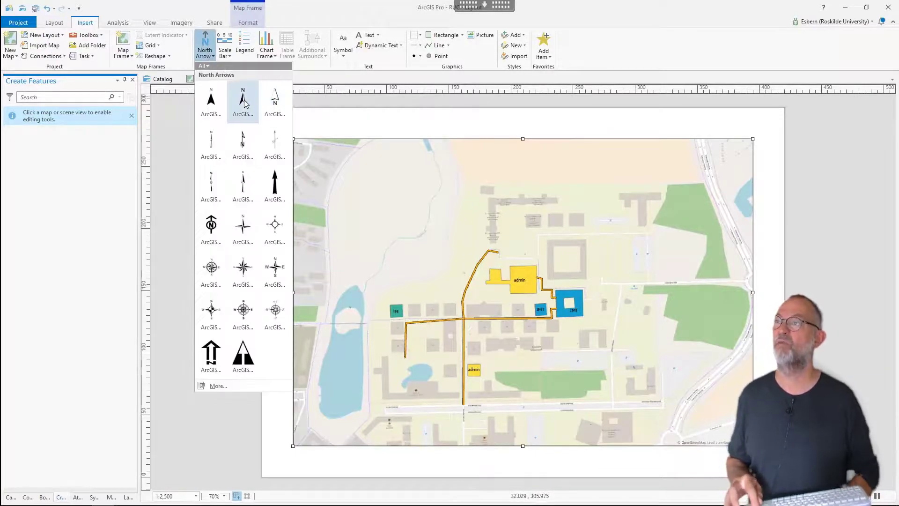
pyautogui.click(218, 101)
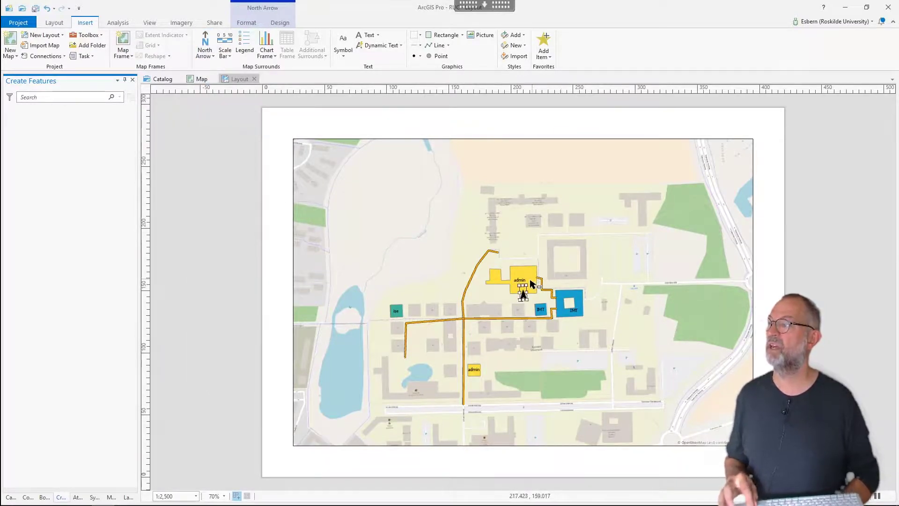
pyautogui.moveTo(527, 284); pyautogui.dragTo(736, 169)
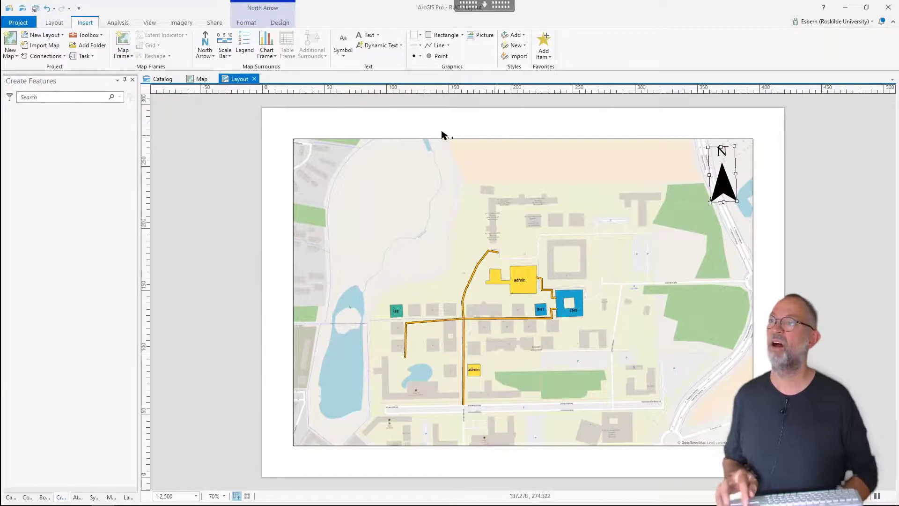
# Insert the metric Alternating Scale Bar 1 and position it centered just below the map frame.
pyautogui.click(225, 51)
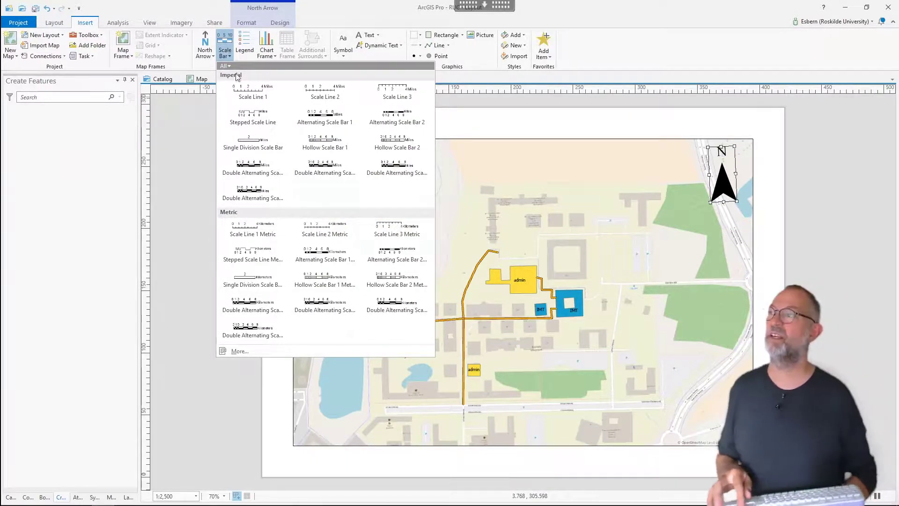
pyautogui.click(312, 256)
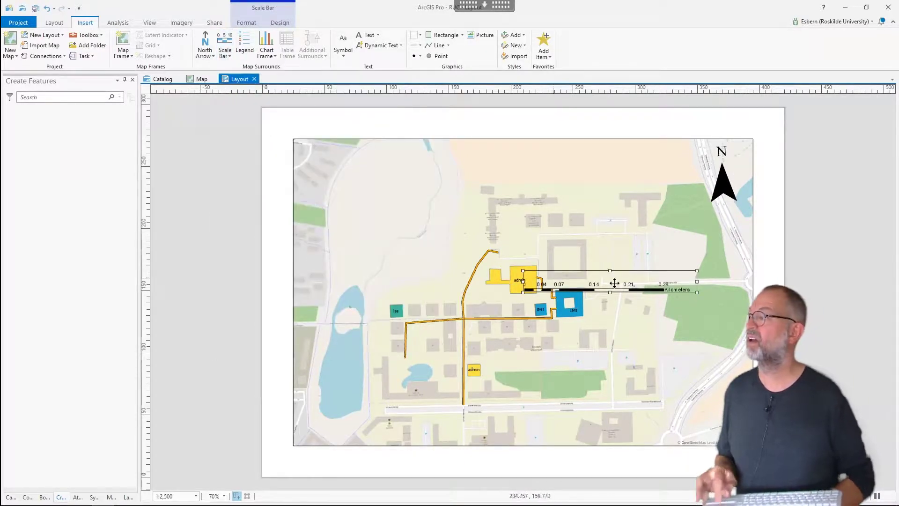
pyautogui.moveTo(614, 283); pyautogui.dragTo(546, 406)
pyautogui.moveTo(529, 450)
pyautogui.mouseDown()
pyautogui.moveTo(526, 487)
pyautogui.moveTo(525, 464)
pyautogui.mouseUp()
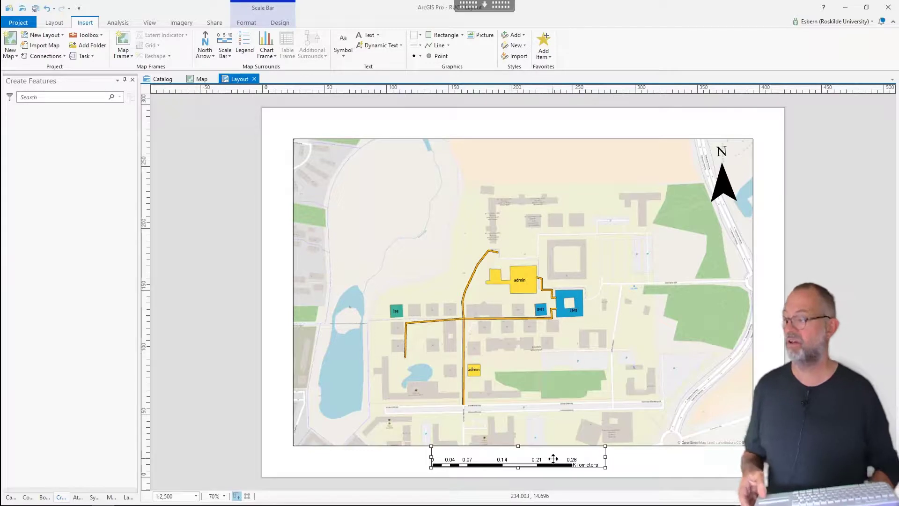
# Open the scale bar's properties and set its page units to Meters.
pyautogui.rightClick(554, 460)
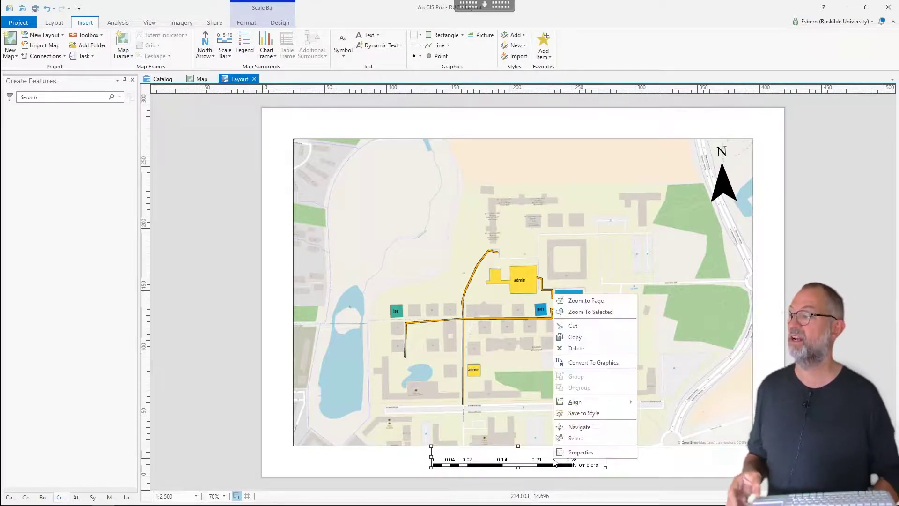
pyautogui.click(585, 452)
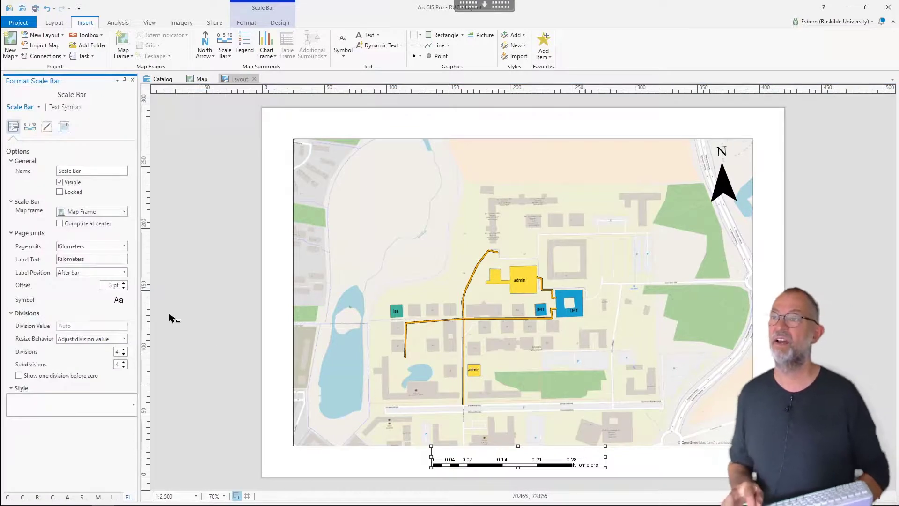
pyautogui.click(124, 246)
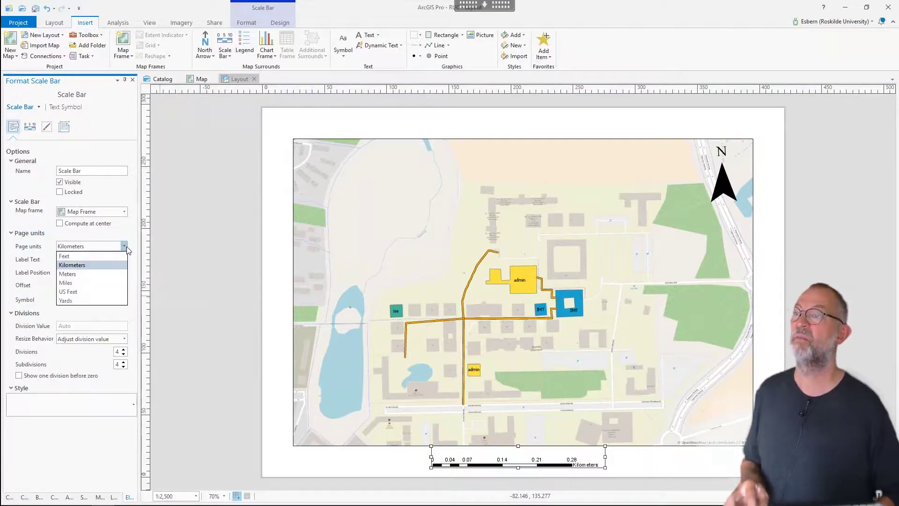
pyautogui.click(103, 273)
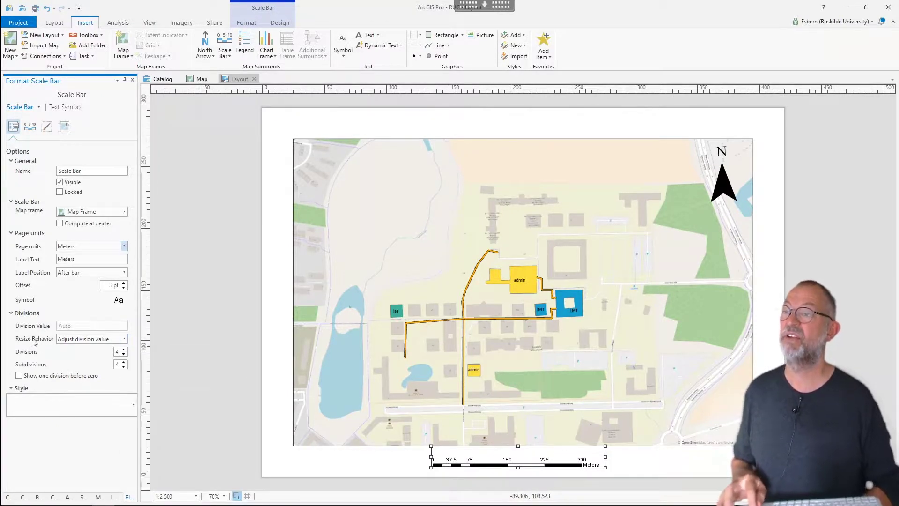
# Set the scale bar's resize behavior to Adjust width and its division value to 100.
pyautogui.click(112, 339)
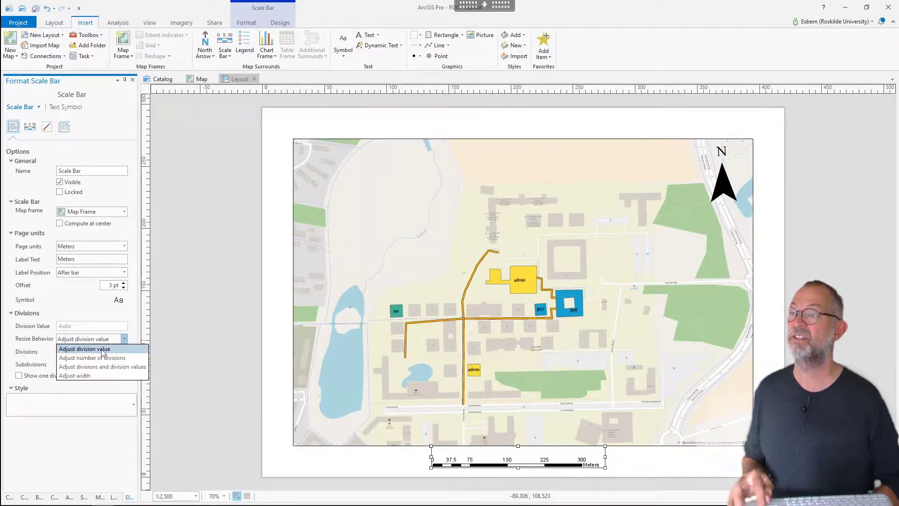
pyautogui.click(96, 376)
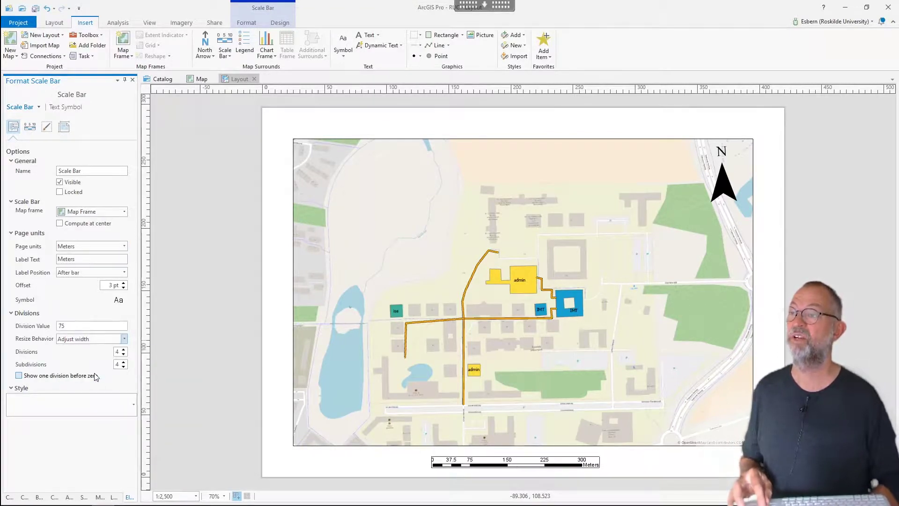
pyautogui.click(48, 328)
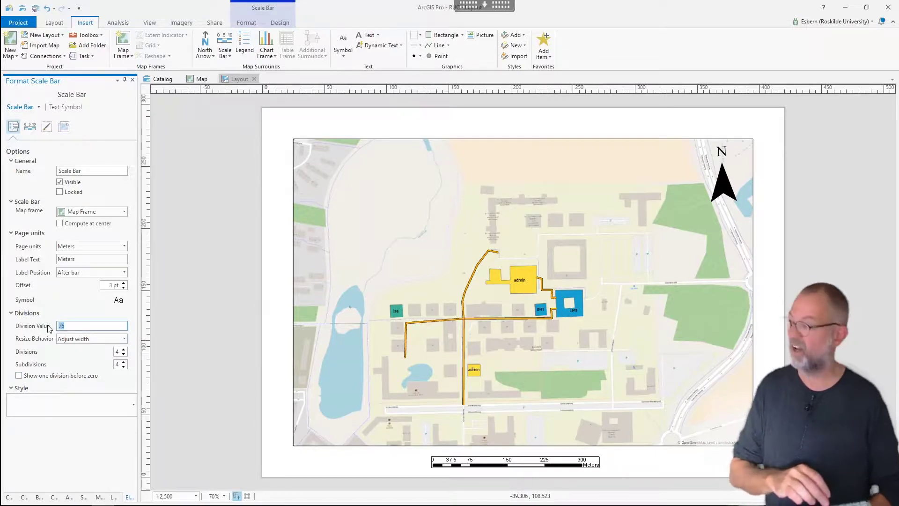
pyautogui.write('100')
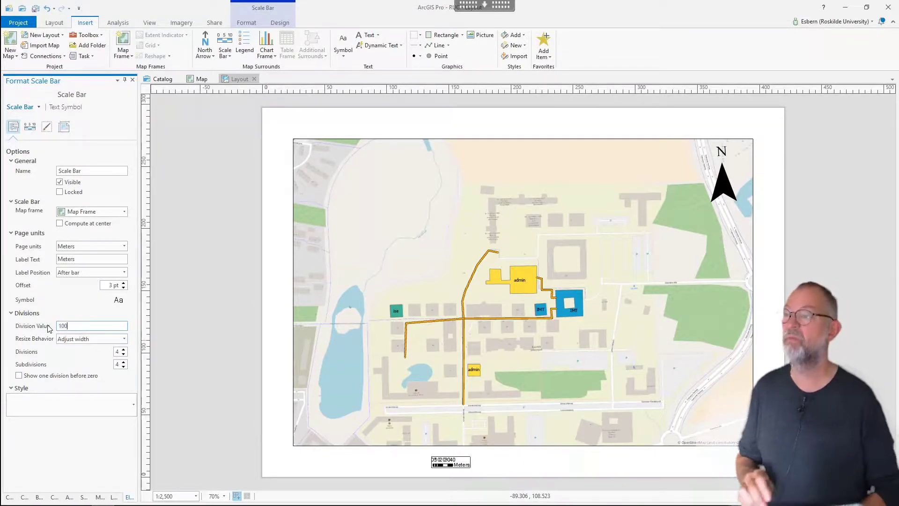
pyautogui.press('Return')
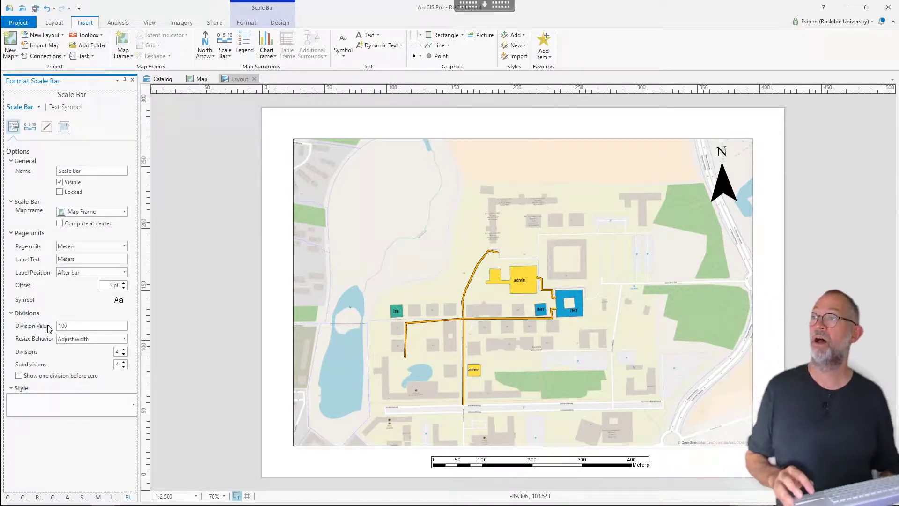
# Insert a text element in the page margin above the map frame reading "Roskilde University".
pyautogui.click(368, 35)
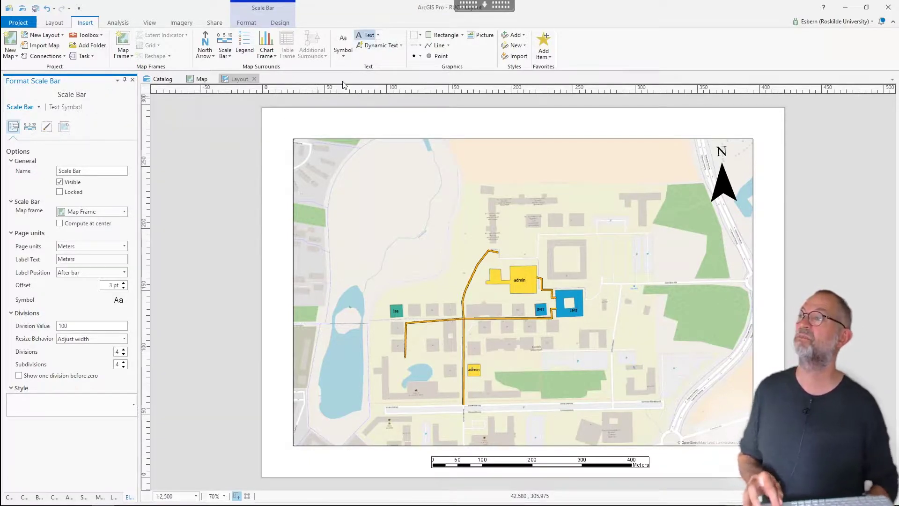
pyautogui.click(302, 115)
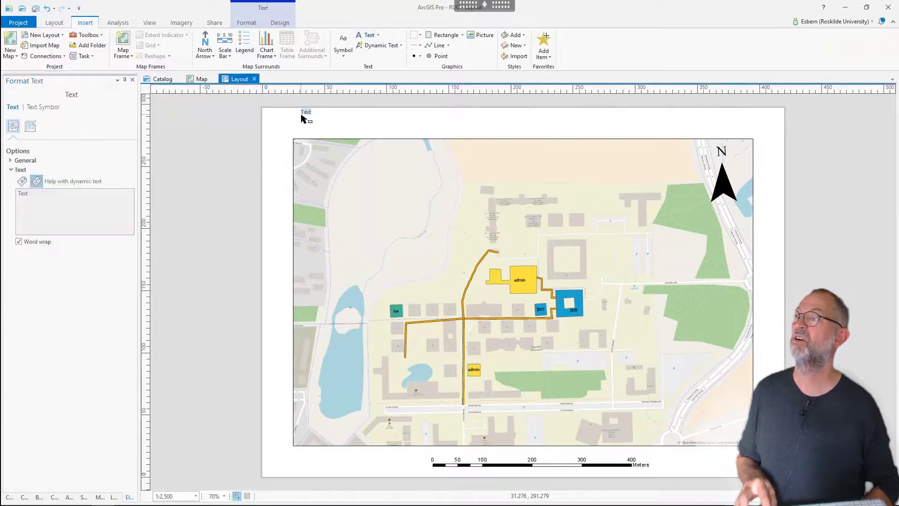
pyautogui.click(55, 209)
pyautogui.hotkey('ctrl', 'a')
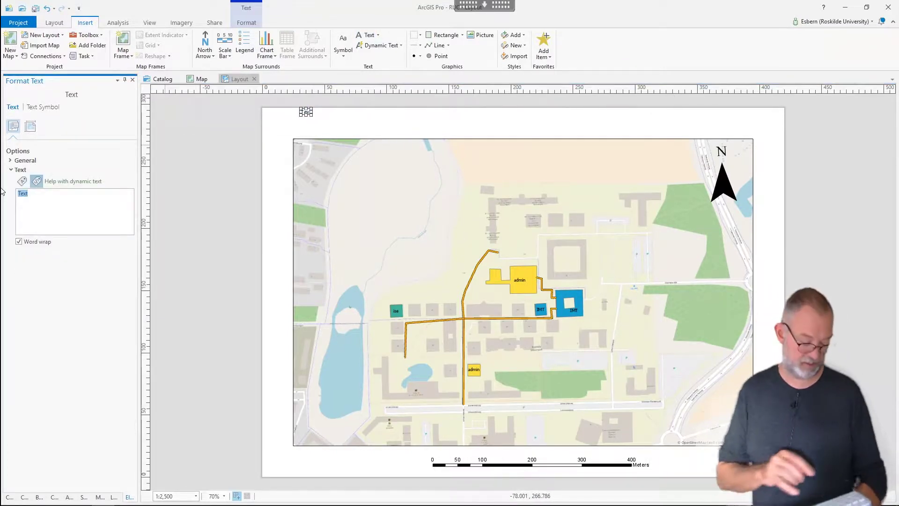
pyautogui.write('Ro')
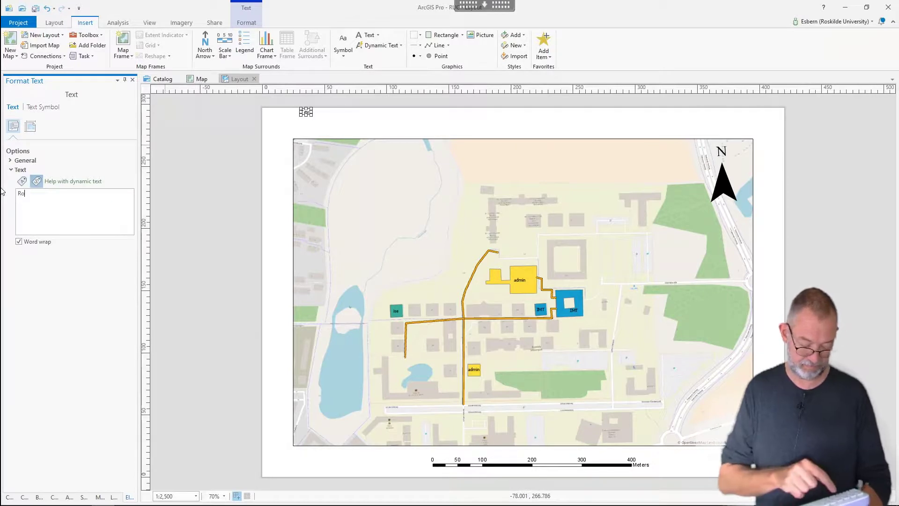
pyautogui.write('skilde Universi')
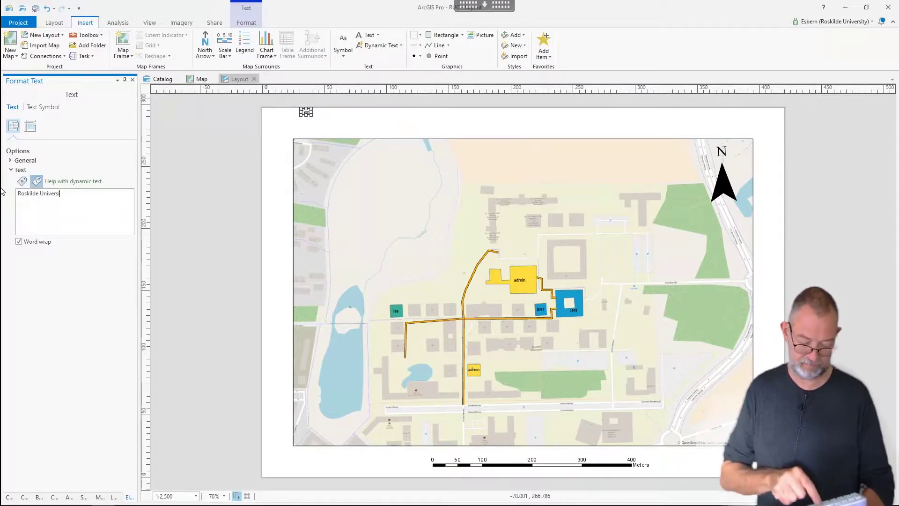
pyautogui.write('ty')
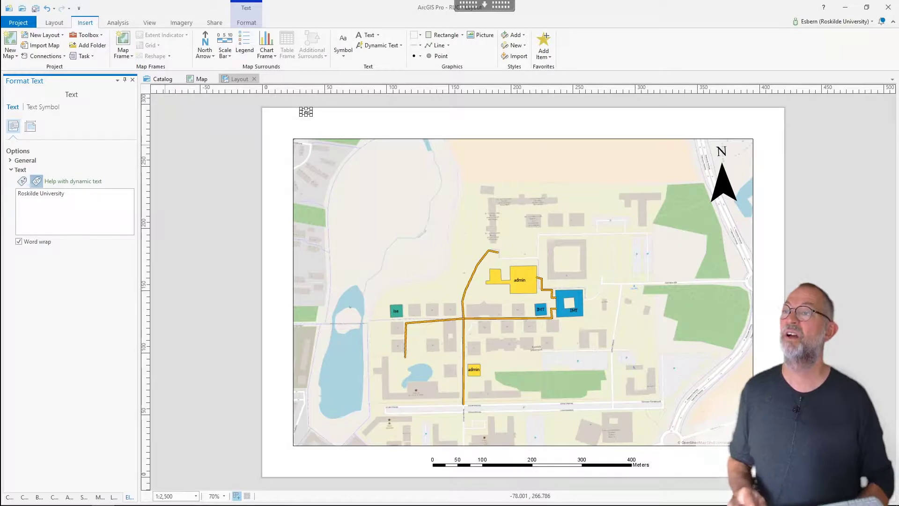
# Set the title text's font size to 36 pt and align it just above the map frame's upper-left corner.
pyautogui.click(47, 107)
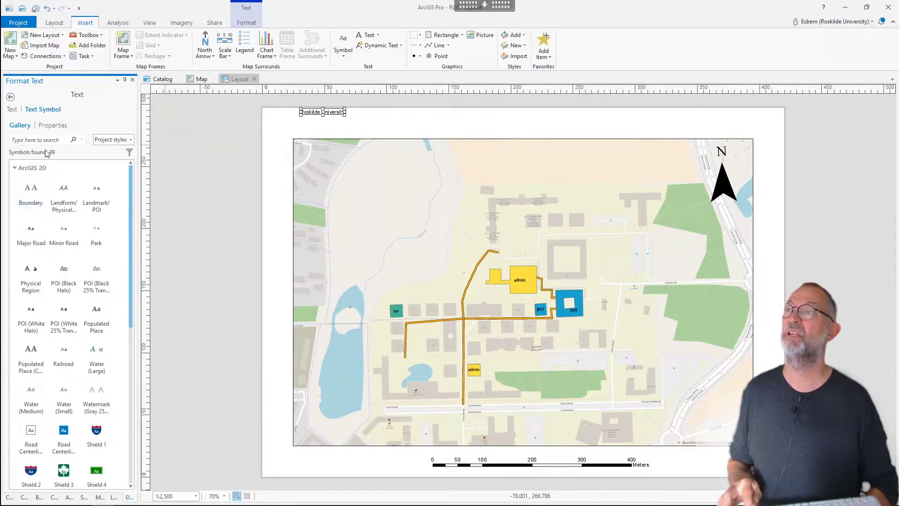
pyautogui.click(71, 138)
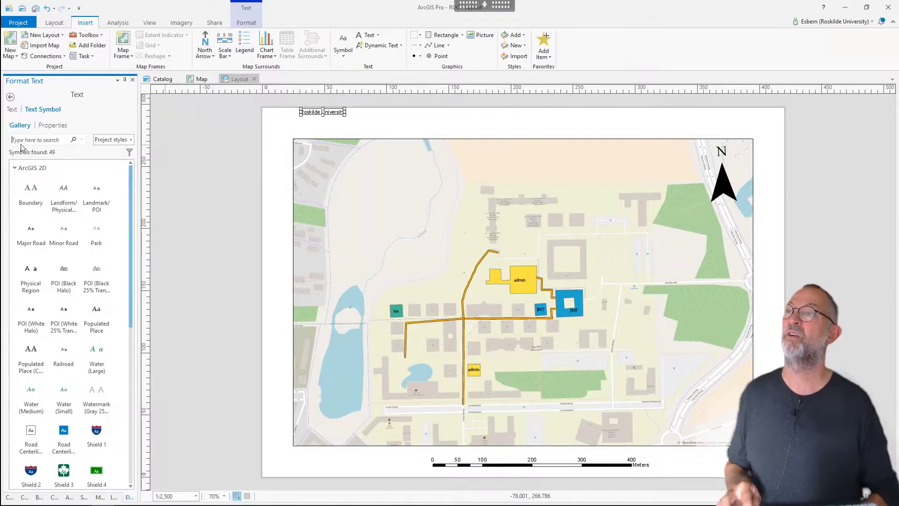
pyautogui.click(52, 125)
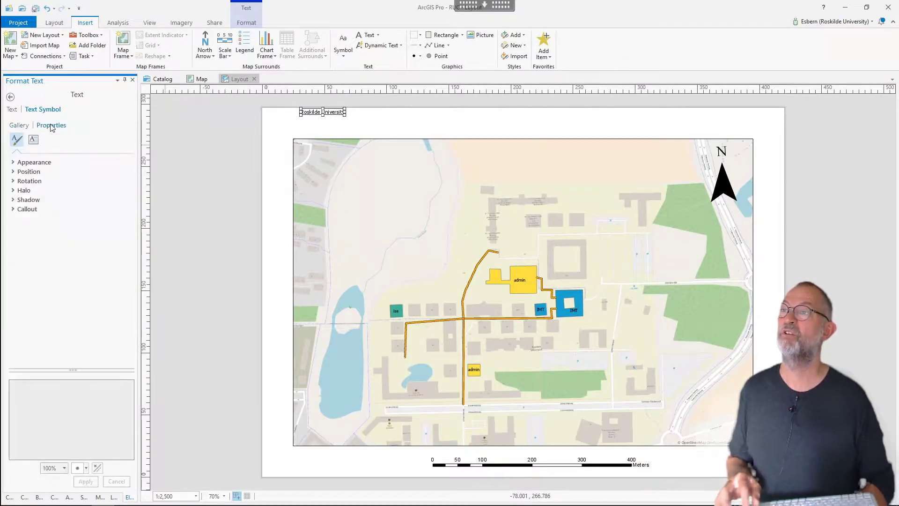
pyautogui.click(13, 163)
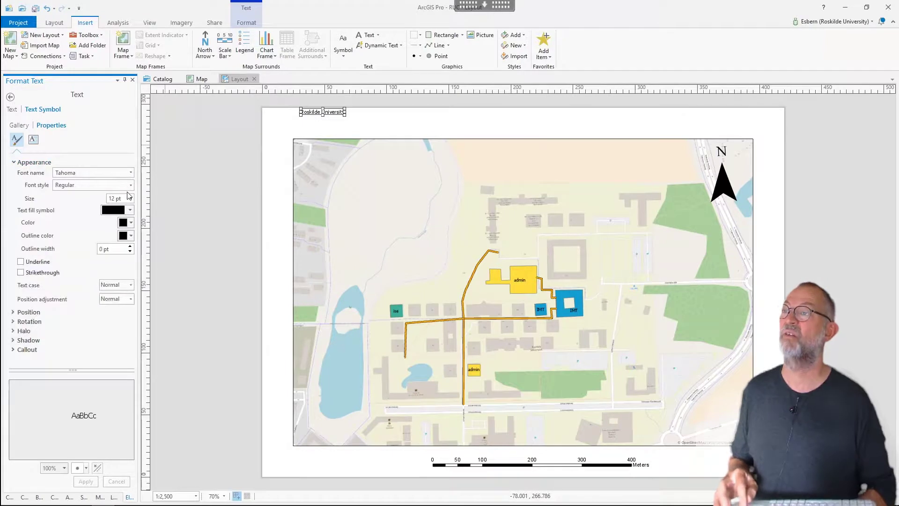
pyautogui.click(130, 198)
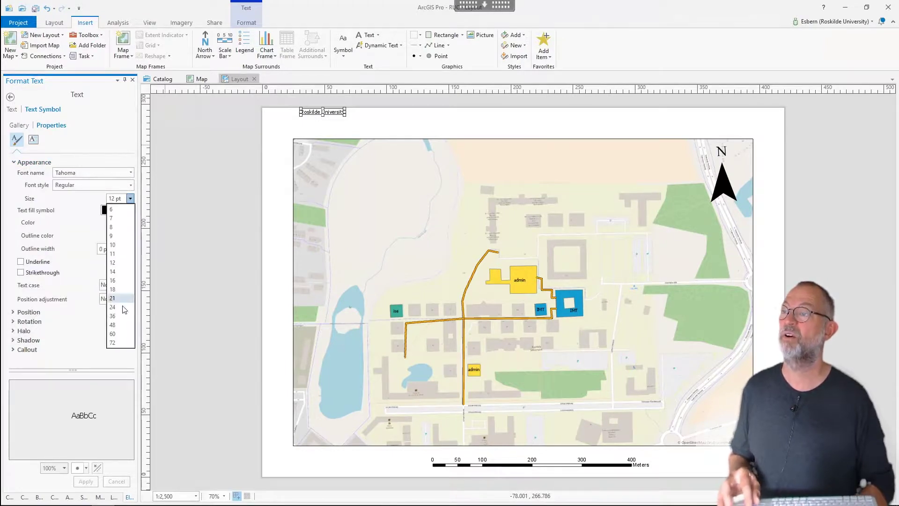
pyautogui.click(120, 318)
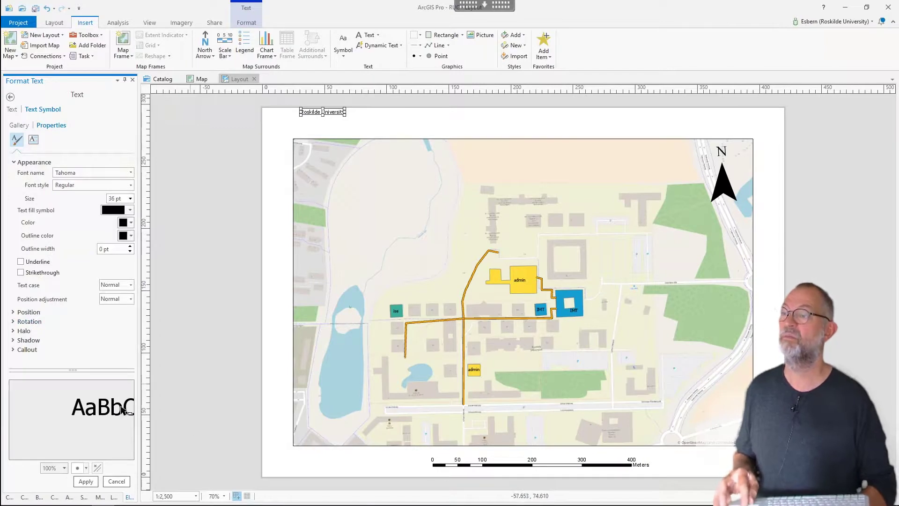
pyautogui.click(87, 482)
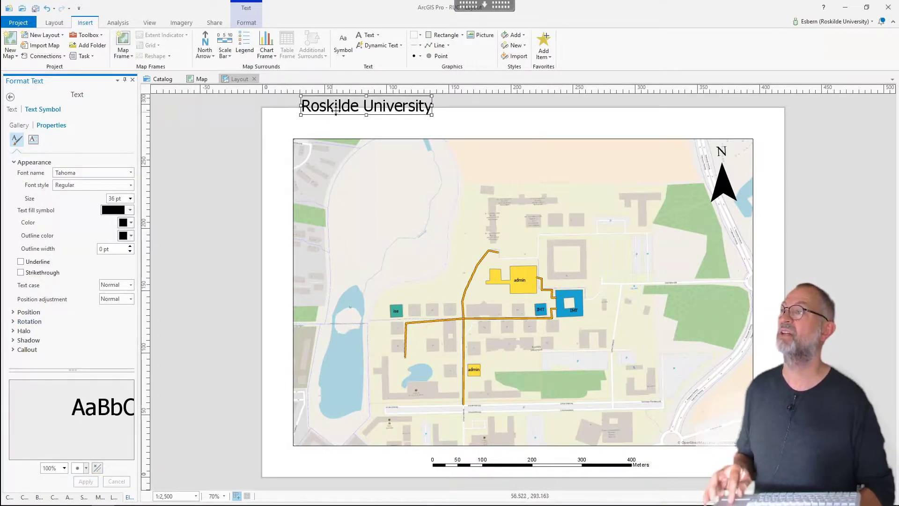
pyautogui.moveTo(329, 108); pyautogui.dragTo(330, 128)
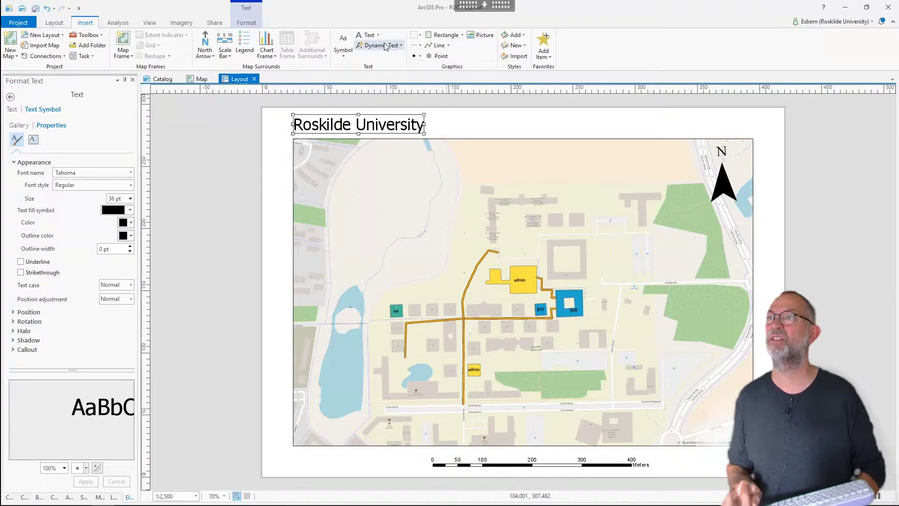
# Insert a legend inside the upper-left corner of the map frame, then deselect it.
pyautogui.click(250, 49)
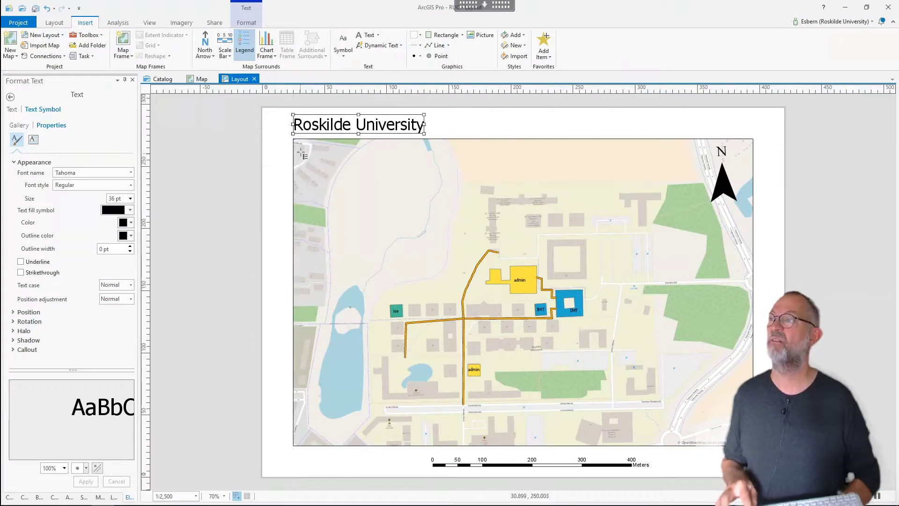
pyautogui.moveTo(300, 148); pyautogui.dragTo(373, 236)
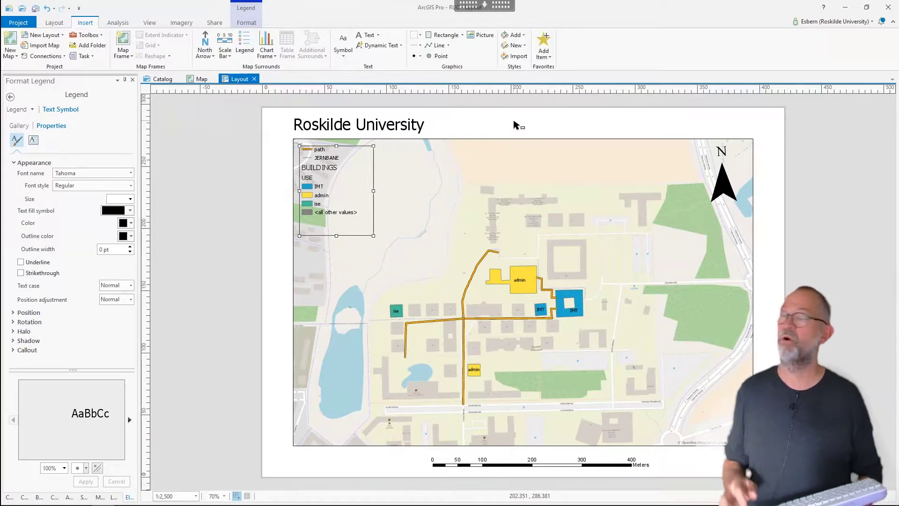
pyautogui.click(202, 123)
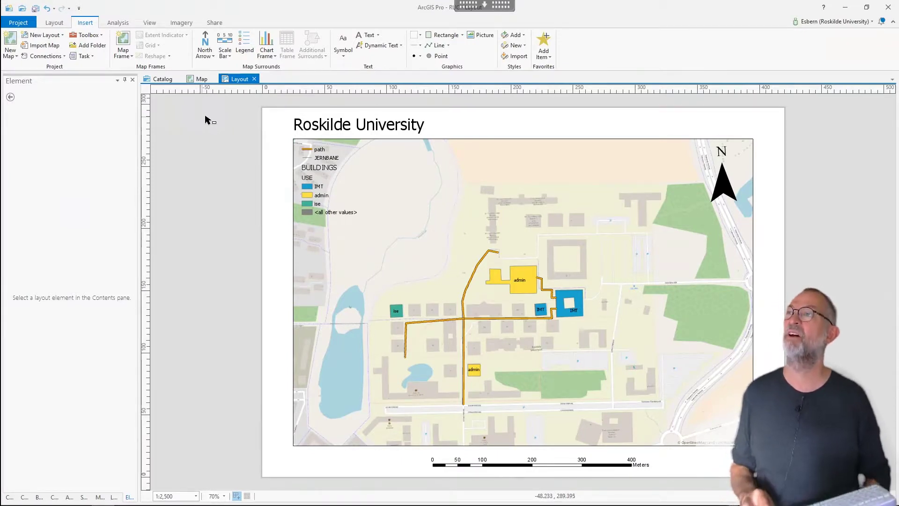
# Export the layout to the Desktop as a PDF named ruc at 300 DPI with Best image quality.
pyautogui.click(214, 23)
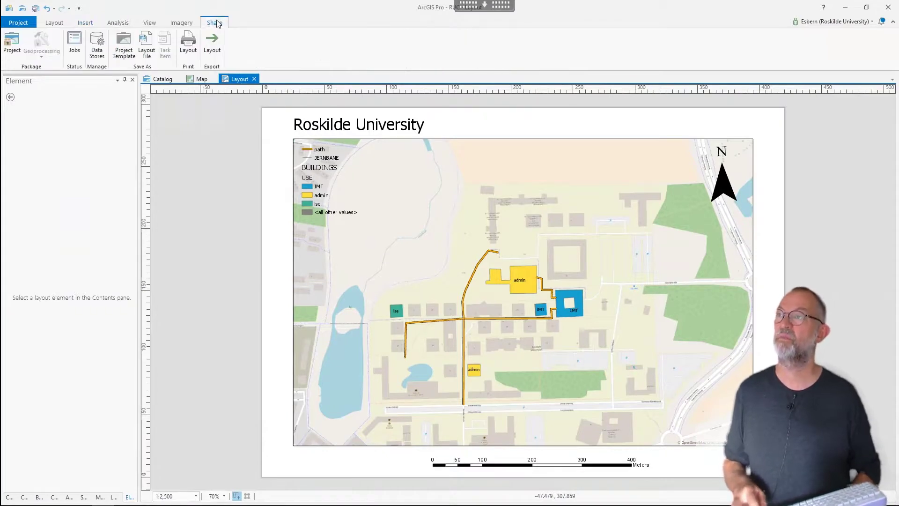
pyautogui.click(212, 53)
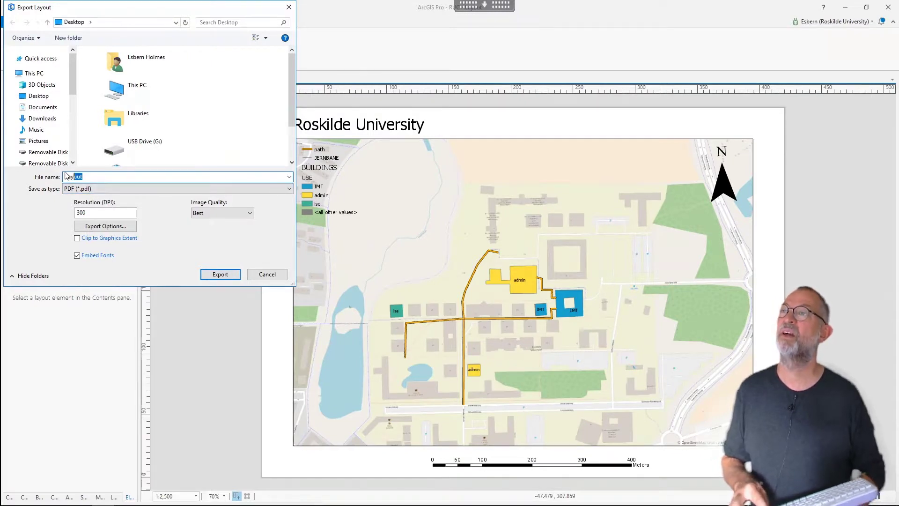
pyautogui.write('Lay')
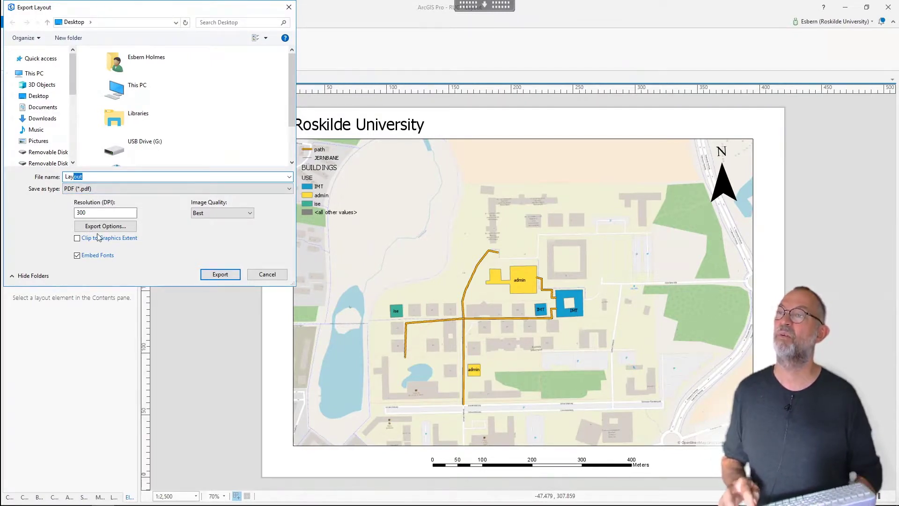
pyautogui.press('BackSpace')
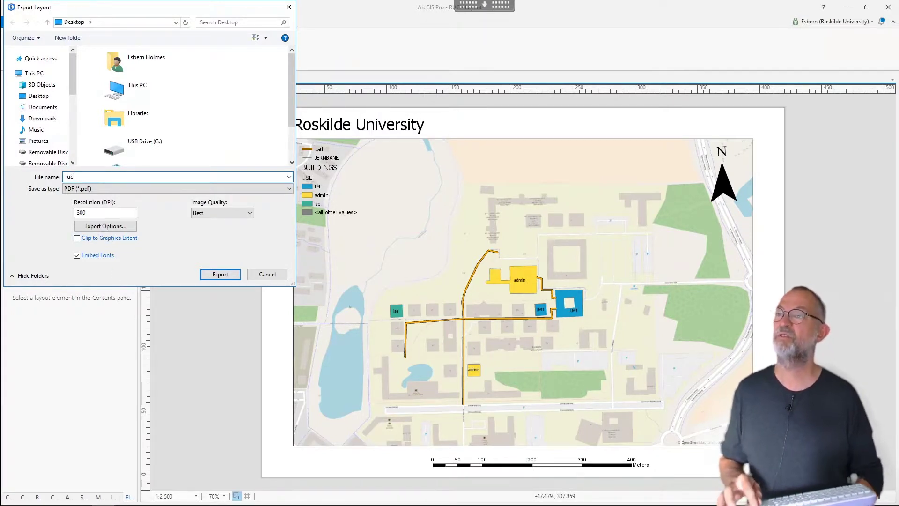
pyautogui.click(86, 213)
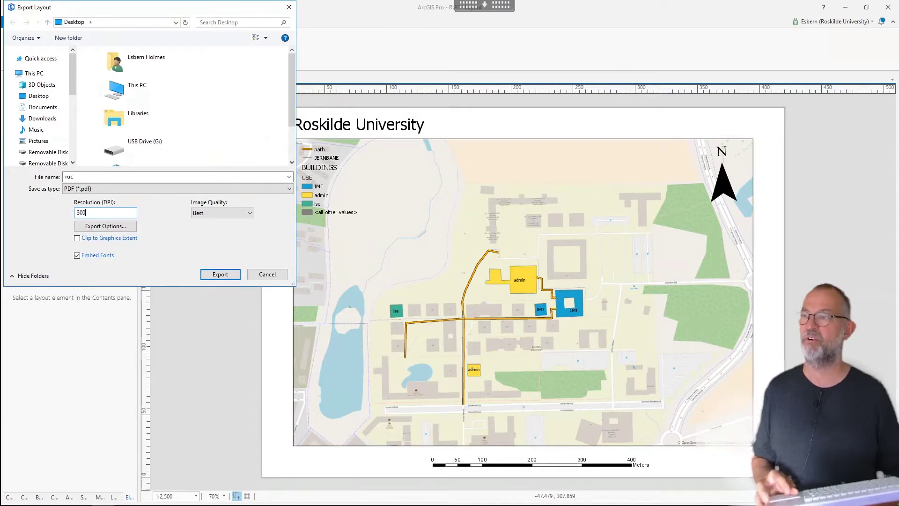
pyautogui.hotkey('shift', 'Home')
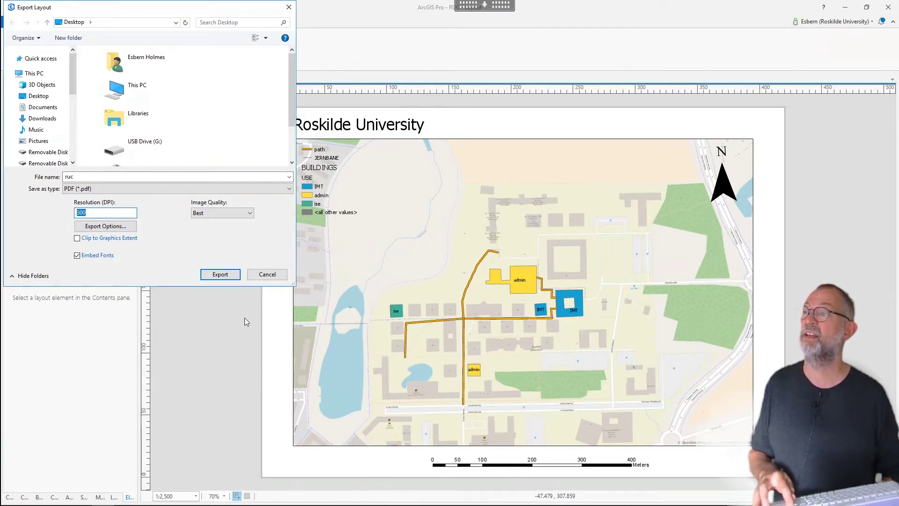
pyautogui.click(217, 278)
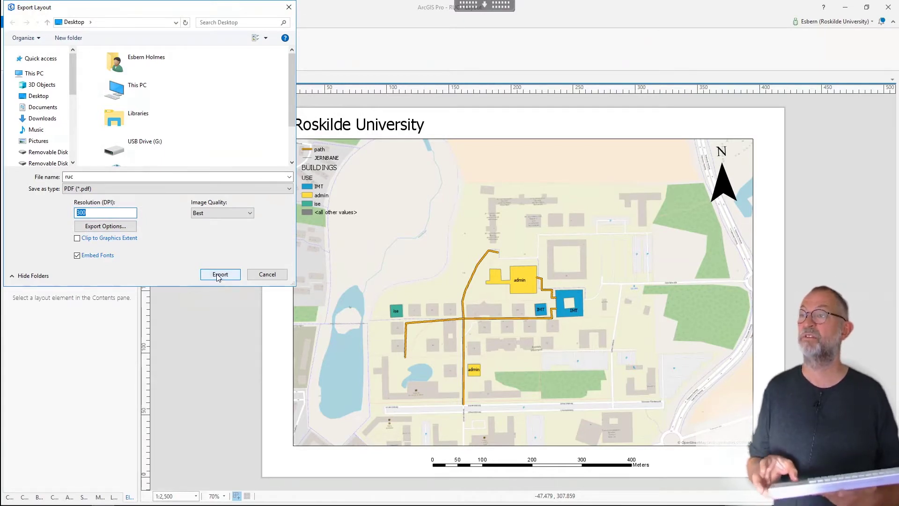
pyautogui.click(217, 276)
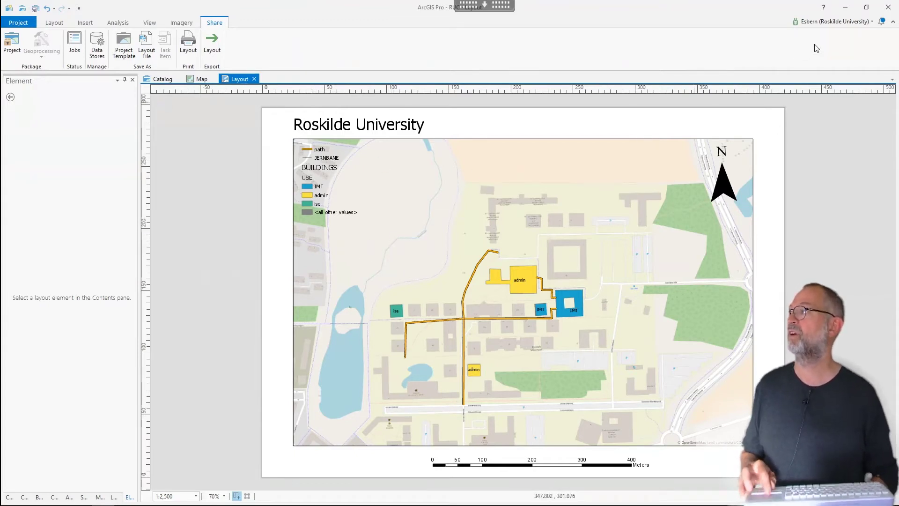
# Minimize the project window, move the exported ruc PDF to a clear desktop area and open it in Adobe Acrobat.
pyautogui.click(849, 9)
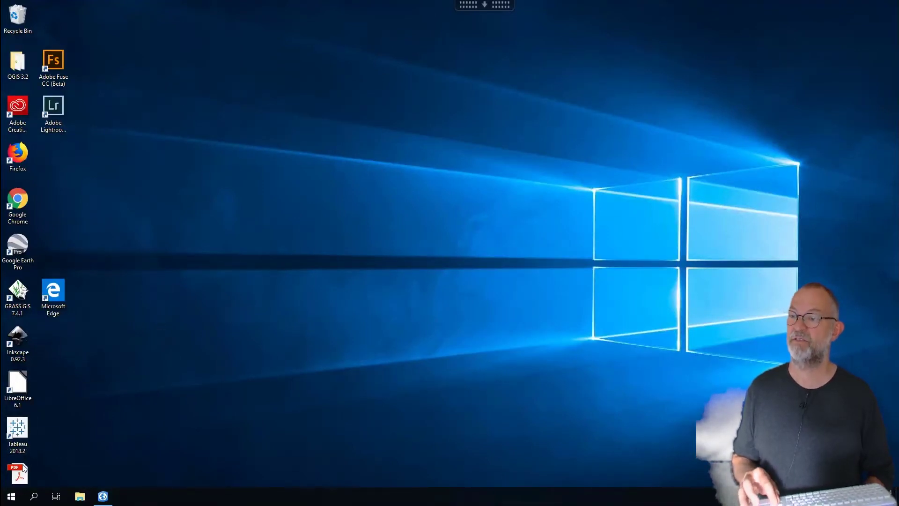
pyautogui.moveTo(25, 469); pyautogui.dragTo(228, 346)
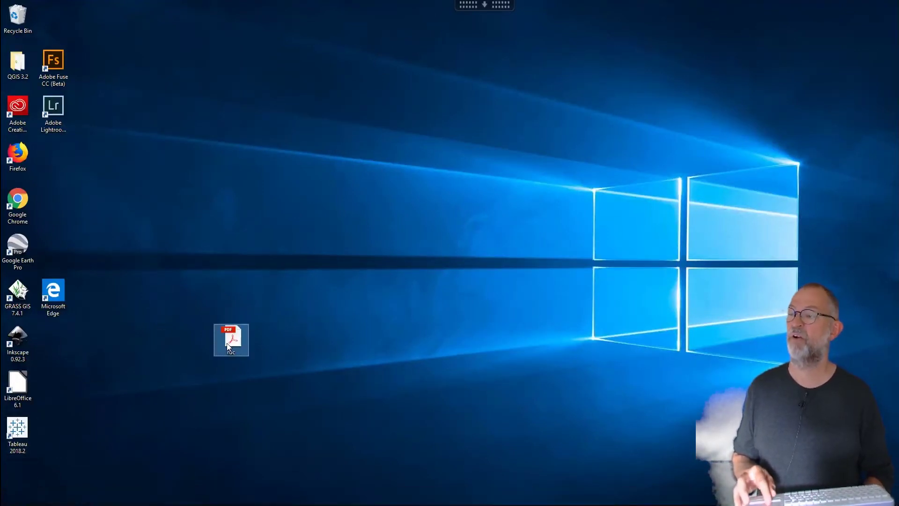
pyautogui.doubleClick(228, 346)
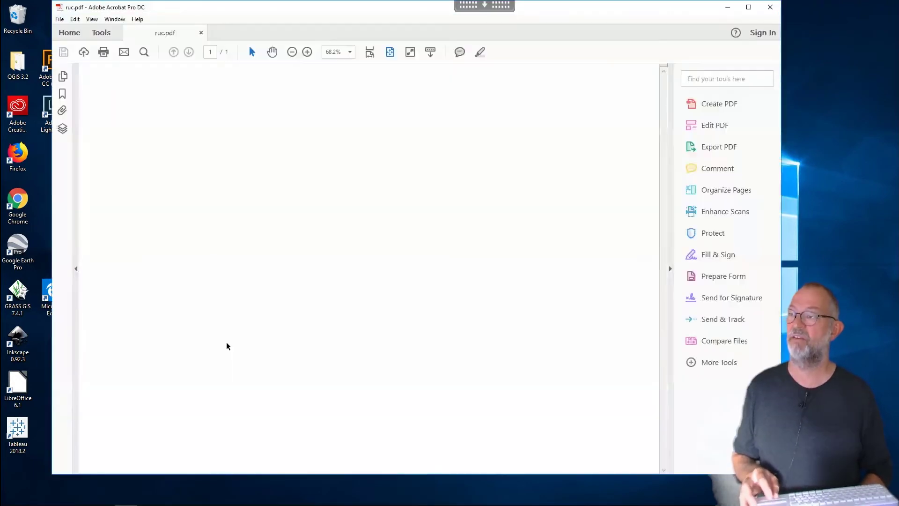